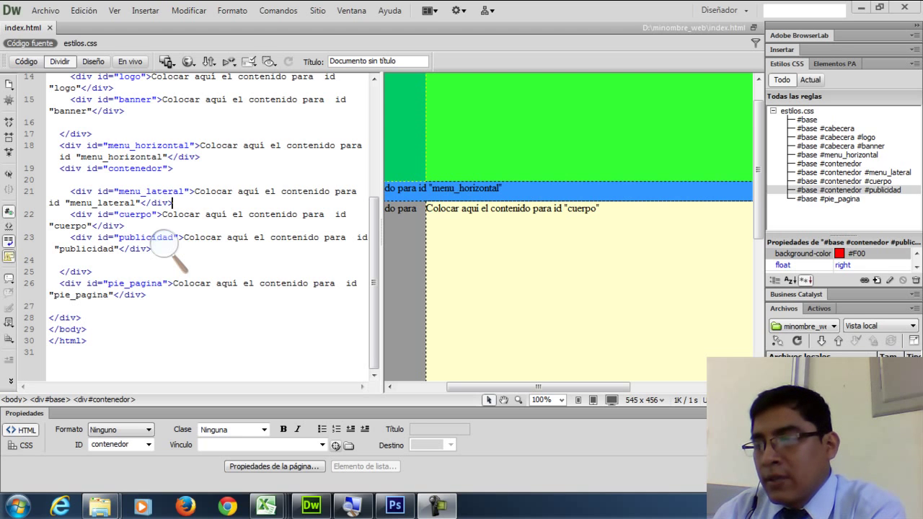
- Review the div structure in the index.html source code and the size and colour rules in estilos.css
{"action": "left_click", "coordinate": [76, 43]}
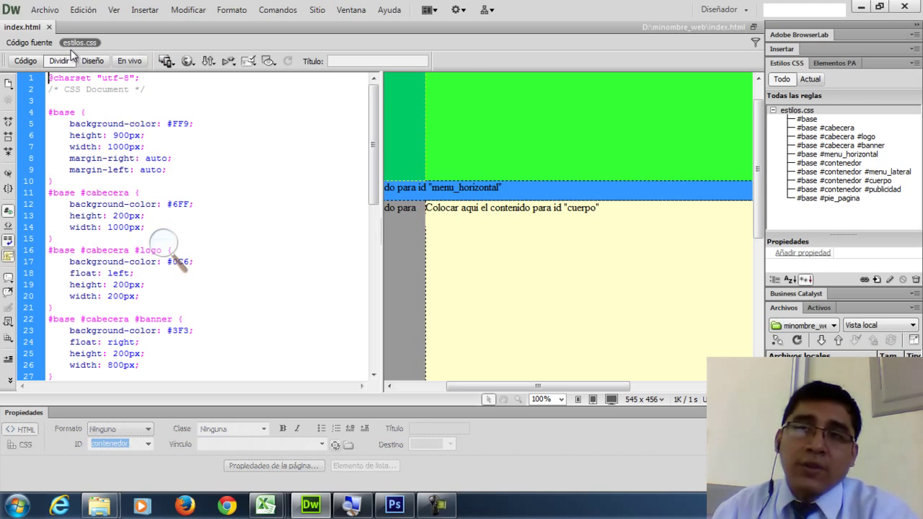
{"action": "left_click", "coordinate": [40, 44]}
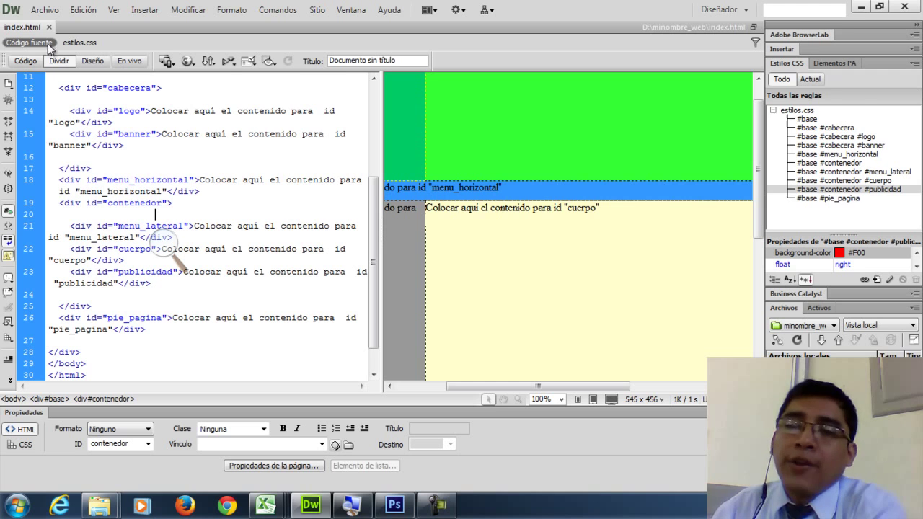
{"action": "scroll", "coordinate": [212, 207], "scroll_direction": "down", "scroll_amount": 1}
{"action": "scroll", "coordinate": [216, 205], "scroll_direction": "up", "scroll_amount": 6}
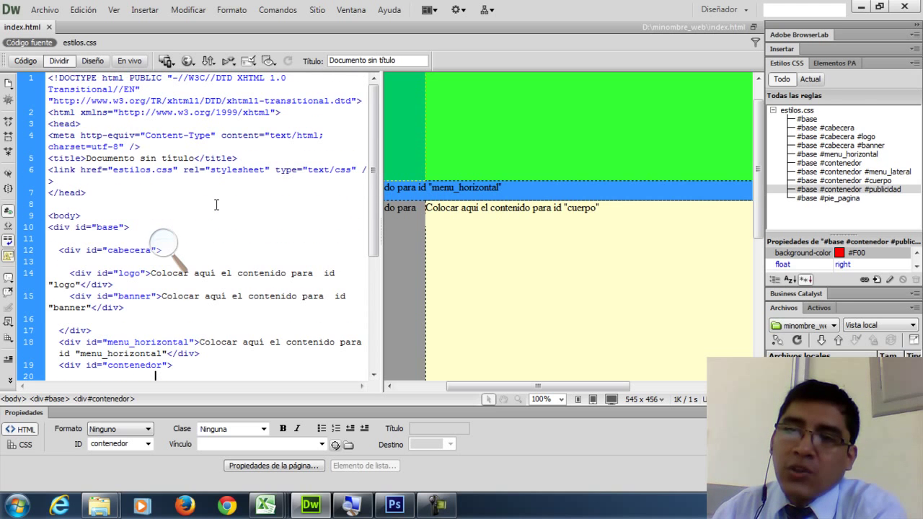
{"action": "left_click", "coordinate": [72, 43]}
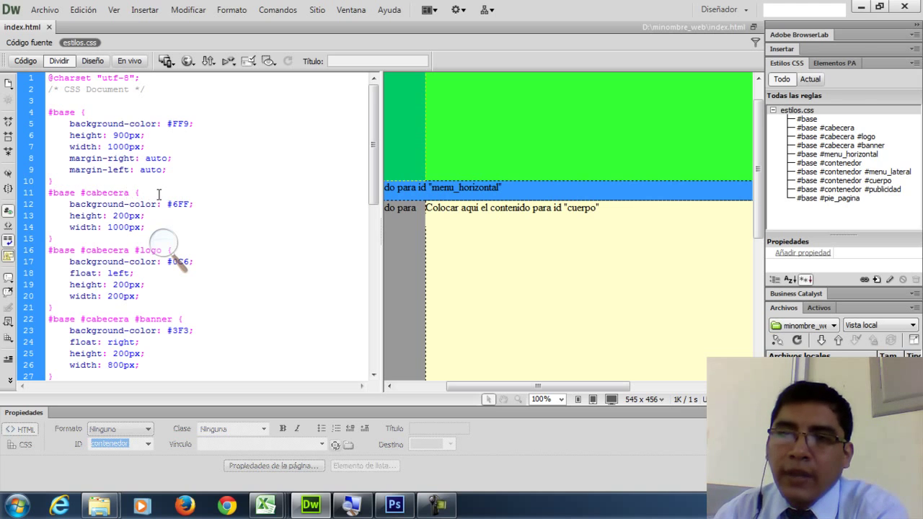
{"action": "scroll", "coordinate": [164, 208], "scroll_direction": "down", "scroll_amount": 4}
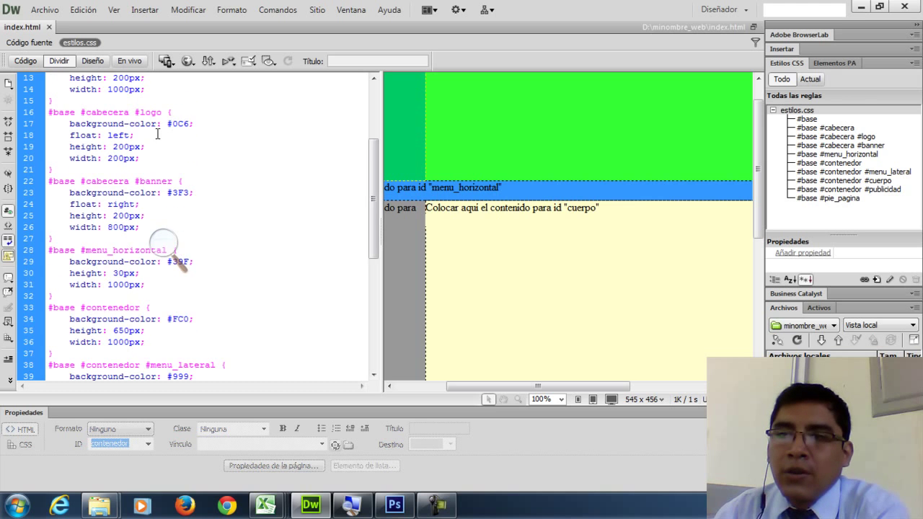
{"action": "scroll", "coordinate": [157, 134], "scroll_direction": "down", "scroll_amount": 8}
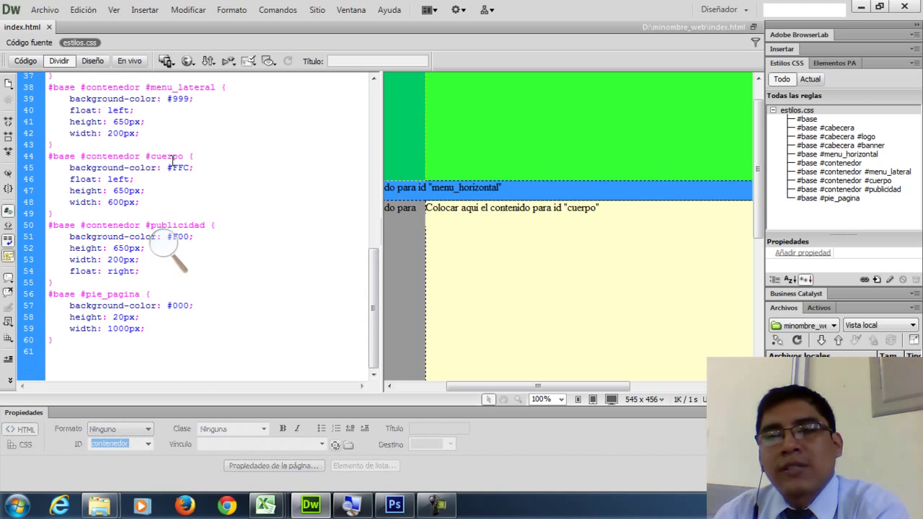
{"action": "scroll", "coordinate": [173, 159], "scroll_direction": "up", "scroll_amount": 5}
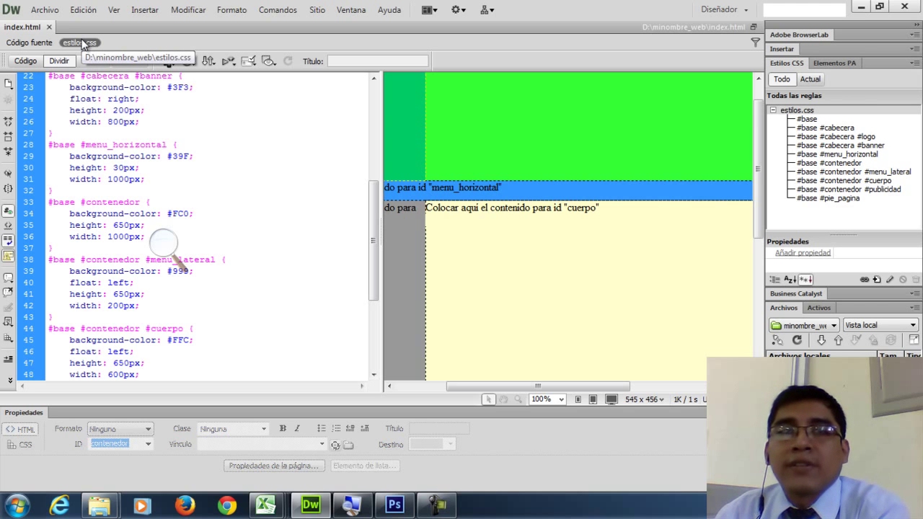
{"action": "left_click", "coordinate": [25, 43]}
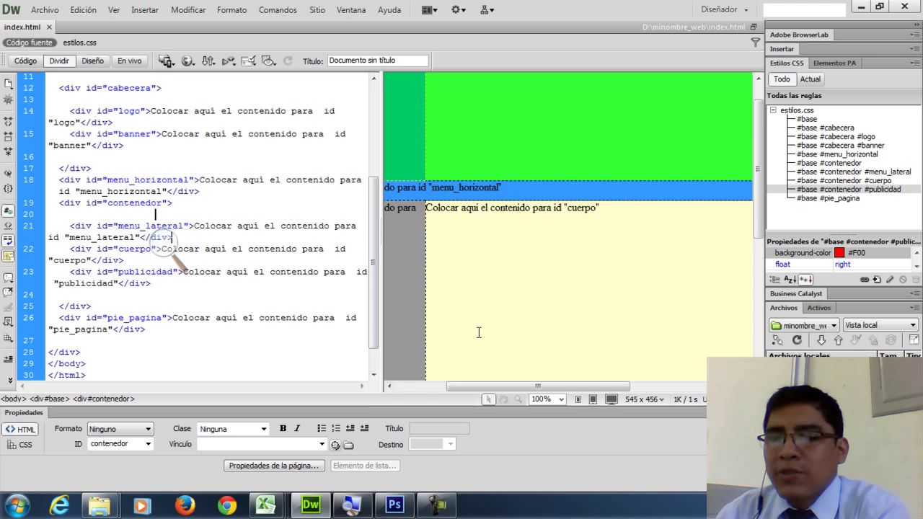
- Switch to Photoshop and create a Web-preset document 1000 pixels wide and 900 pixels high with a transparent background
{"action": "left_click", "coordinate": [395, 505]}
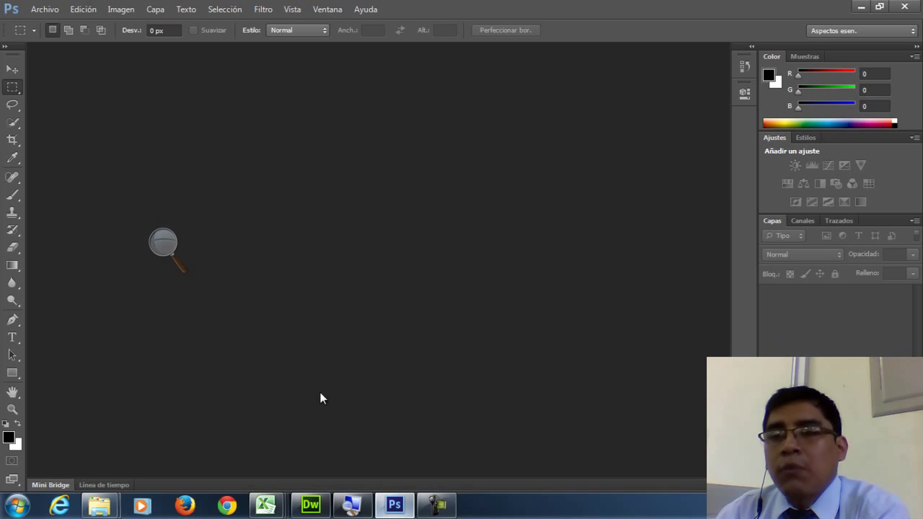
{"action": "left_click", "coordinate": [46, 10]}
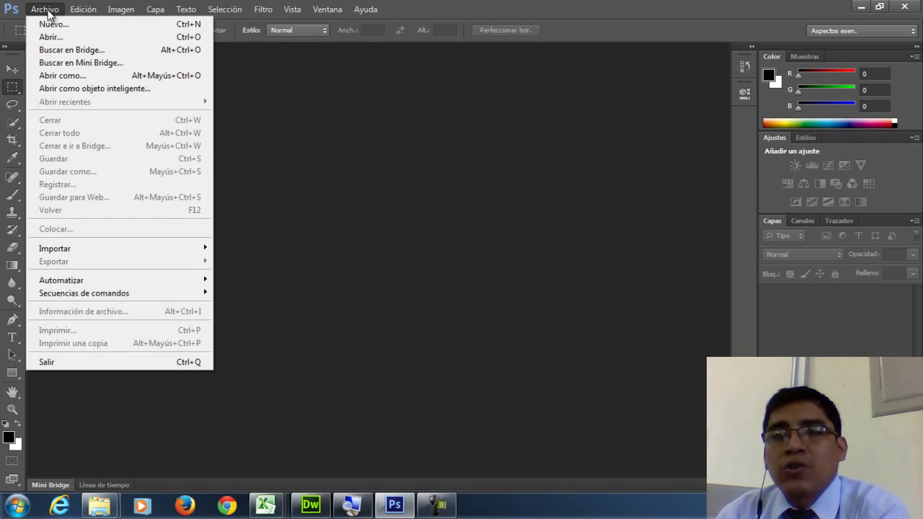
{"action": "left_click", "coordinate": [74, 28]}
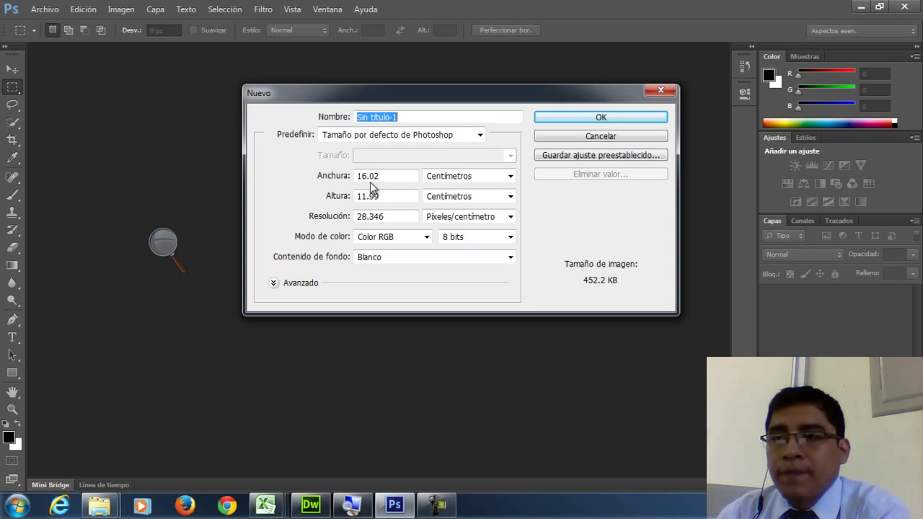
{"action": "left_click", "coordinate": [446, 137]}
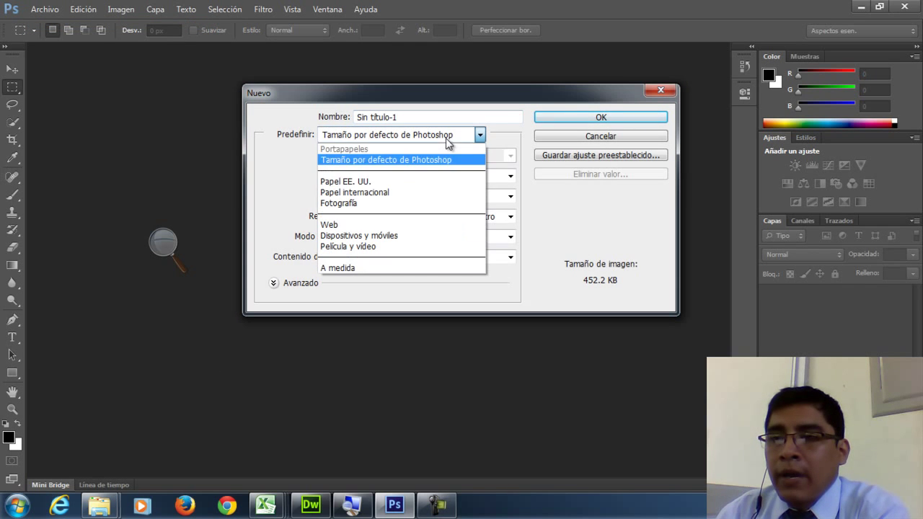
{"action": "left_click", "coordinate": [371, 224]}
{"action": "left_click", "coordinate": [388, 175]}
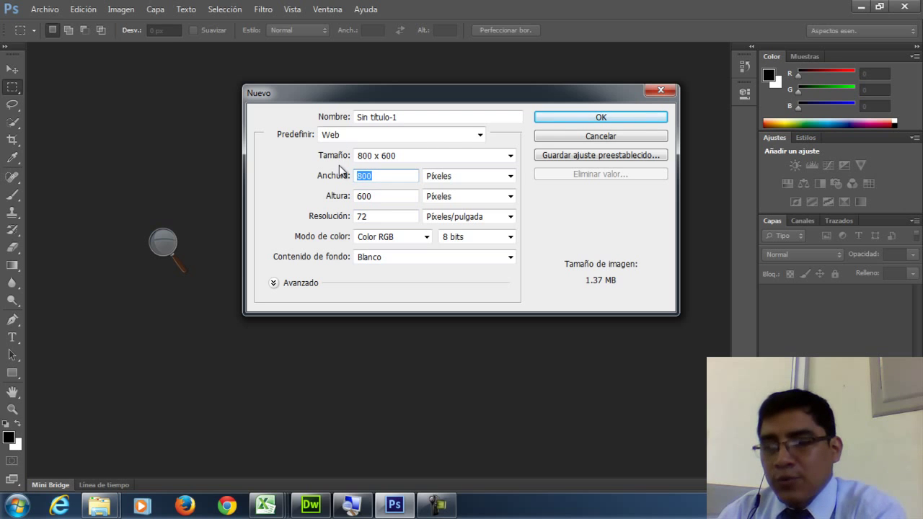
{"action": "type", "text": "1000"}
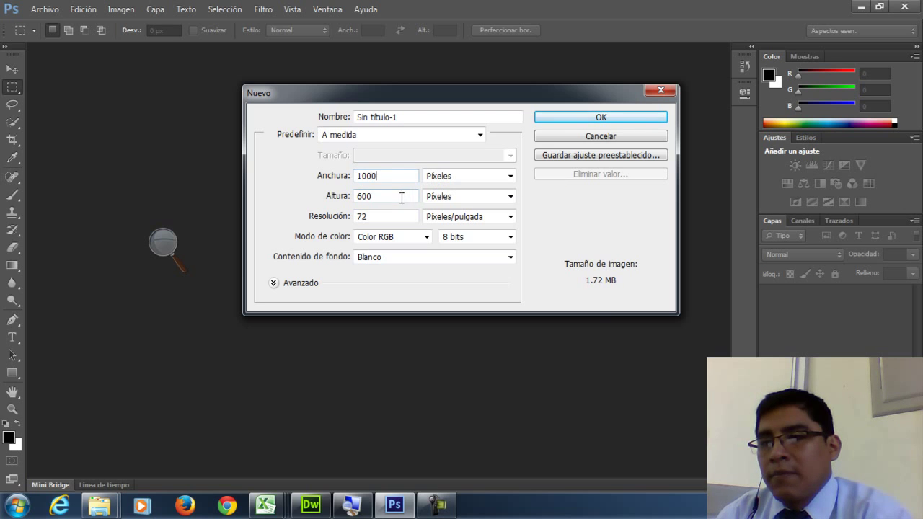
{"action": "key", "text": "Tab"}
{"action": "type", "text": "900"}
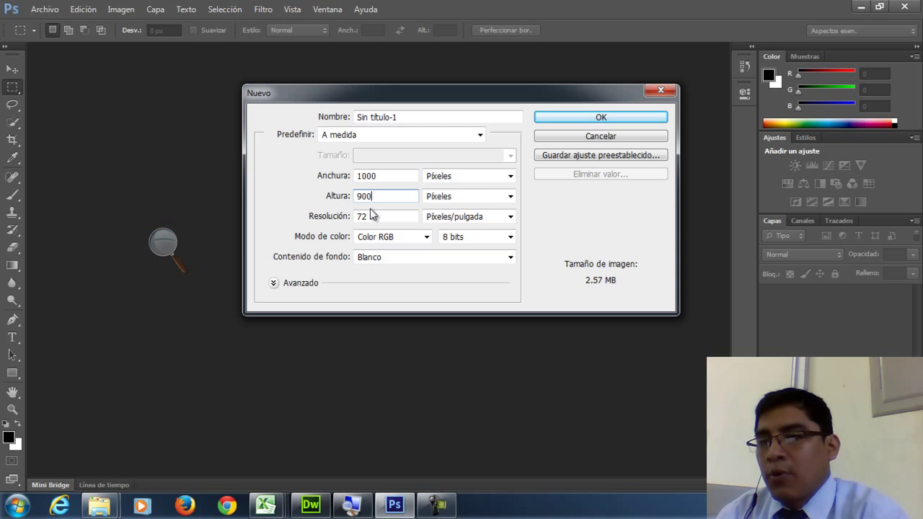
{"action": "left_click", "coordinate": [510, 258]}
{"action": "left_click", "coordinate": [471, 292]}
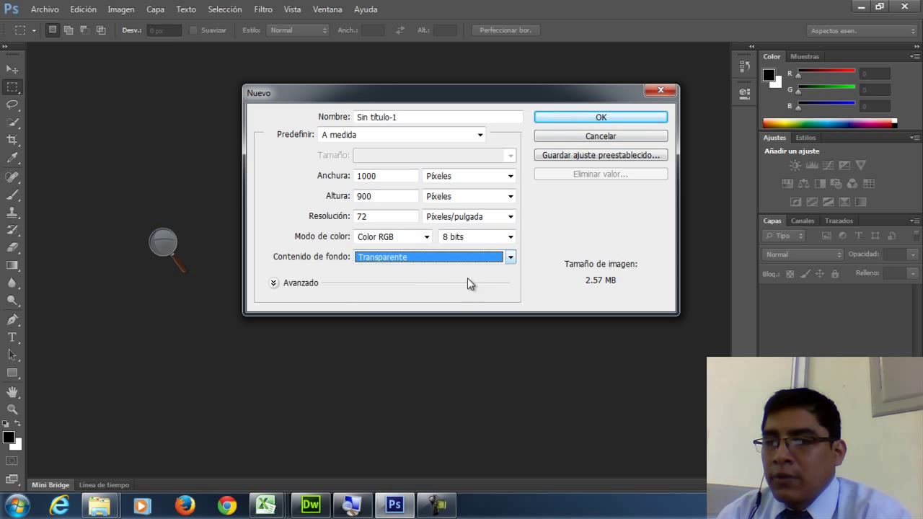
{"action": "left_click", "coordinate": [583, 121]}
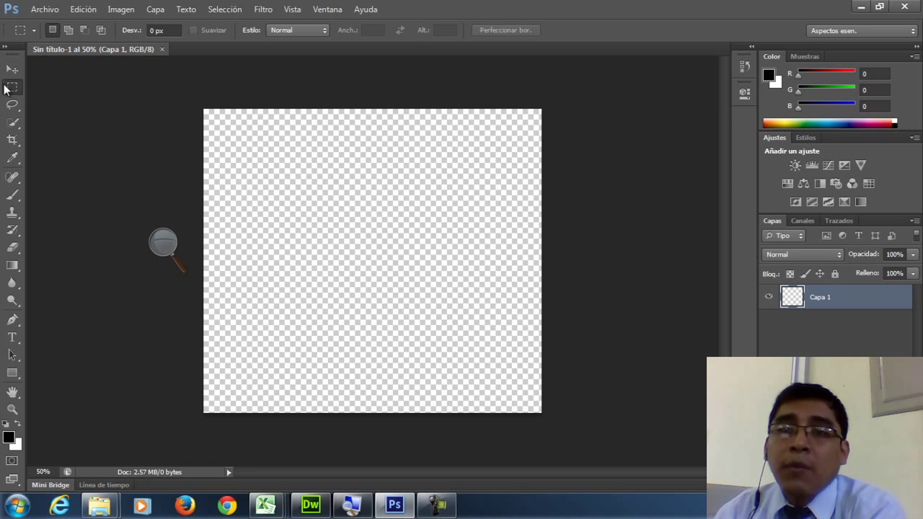
- Activate the Move tool and show the rulers around the canvas
{"action": "left_click", "coordinate": [12, 70]}
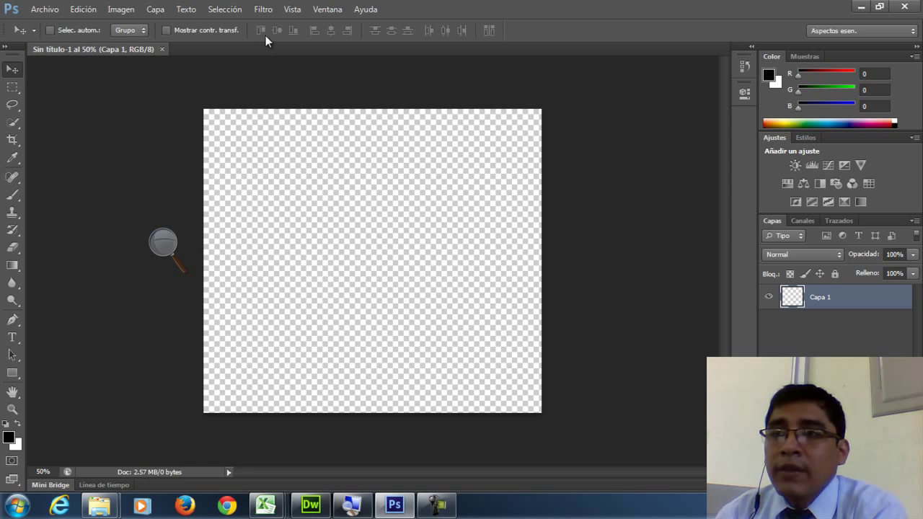
{"action": "left_click", "coordinate": [292, 9]}
{"action": "mouse_move", "coordinate": [328, 9]}
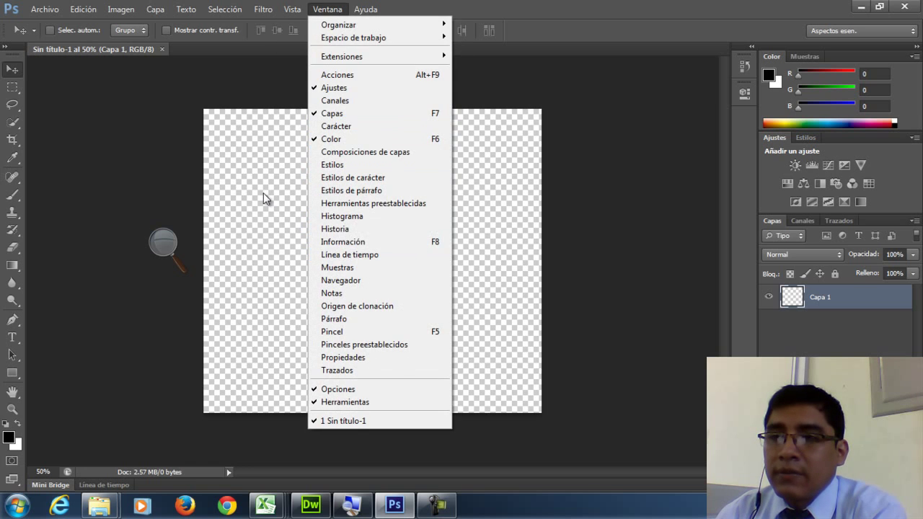
{"action": "left_click", "coordinate": [263, 193]}
{"action": "left_click", "coordinate": [318, 10]}
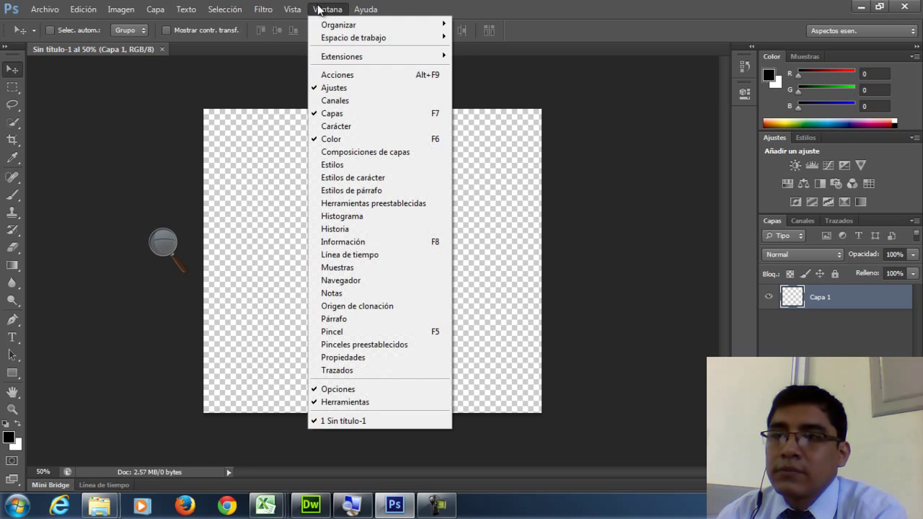
{"action": "mouse_move", "coordinate": [292, 9]}
{"action": "left_click", "coordinate": [333, 228]}
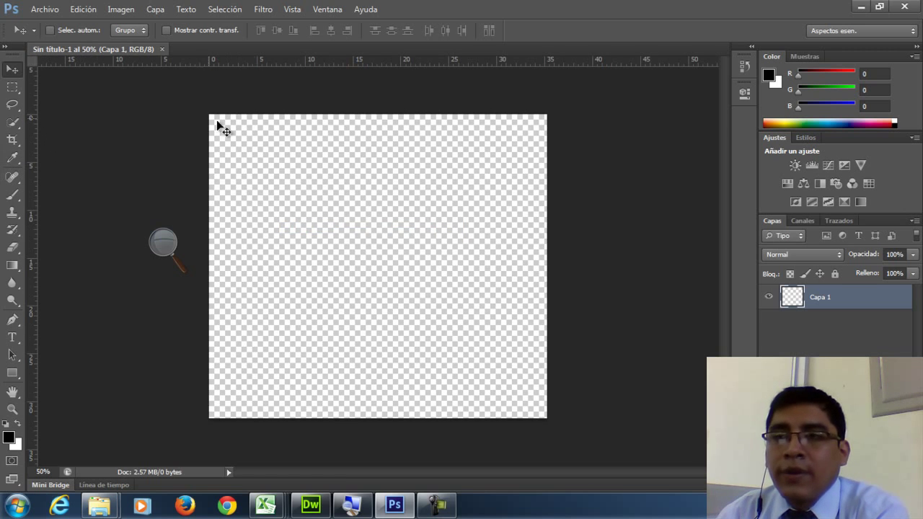
- Add a vertical guide at about 5 cm and switch the ruler units to pixels
{"action": "left_click_drag", "start_coordinate": [32, 117], "coordinate": [257, 115]}
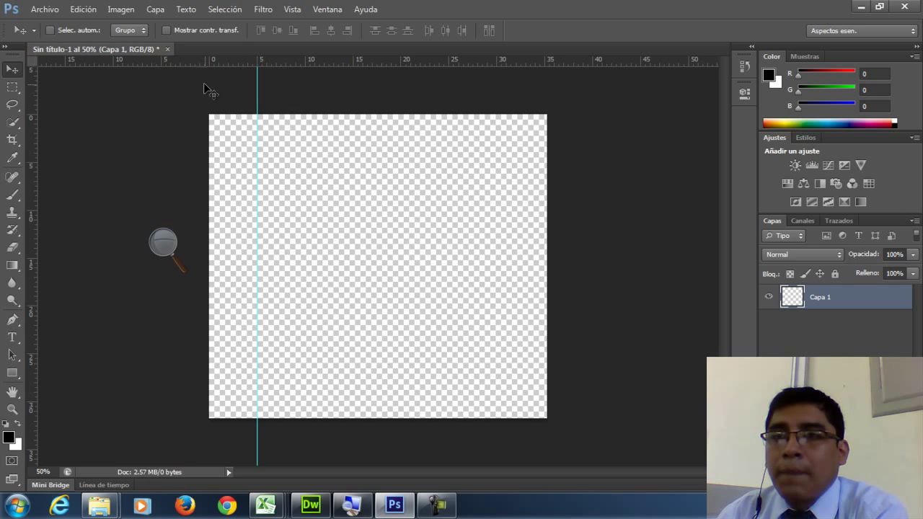
{"action": "right_click", "coordinate": [292, 58]}
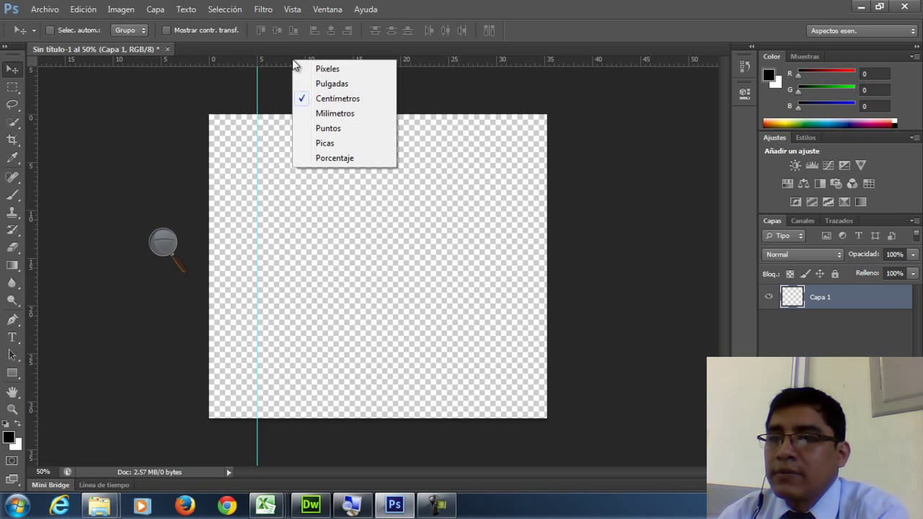
{"action": "left_click", "coordinate": [341, 69]}
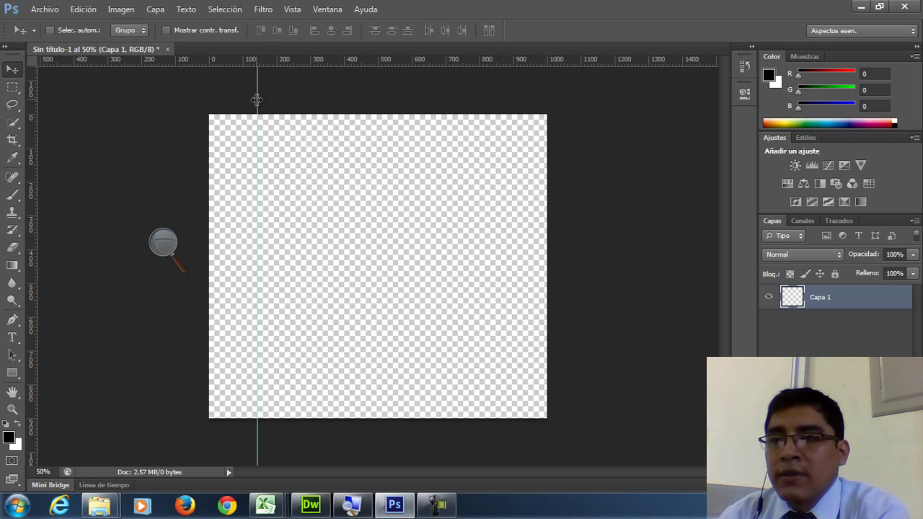
- Move the vertical guide to about 200 pixels and check its position against the ruler up close
{"action": "left_click_drag", "start_coordinate": [256, 99], "coordinate": [277, 101]}
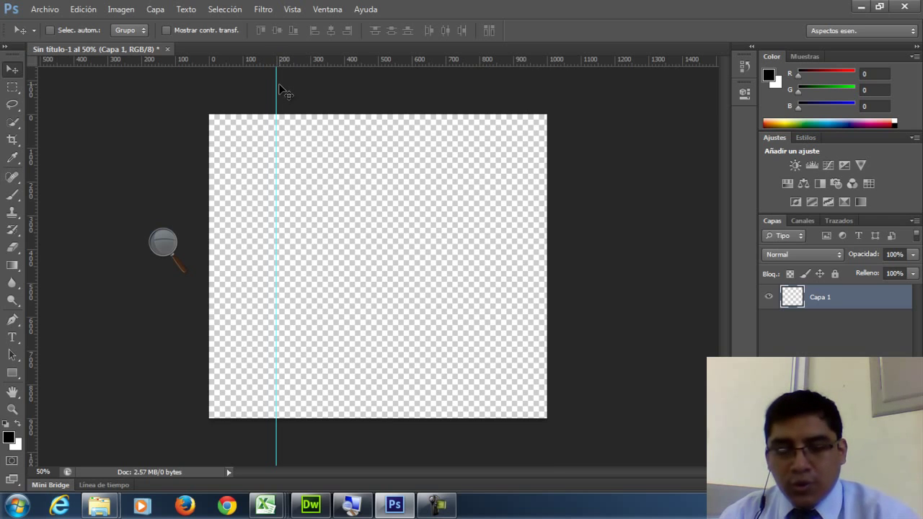
{"action": "scroll", "coordinate": [287, 83], "scroll_direction": "up", "scroll_amount": 5}
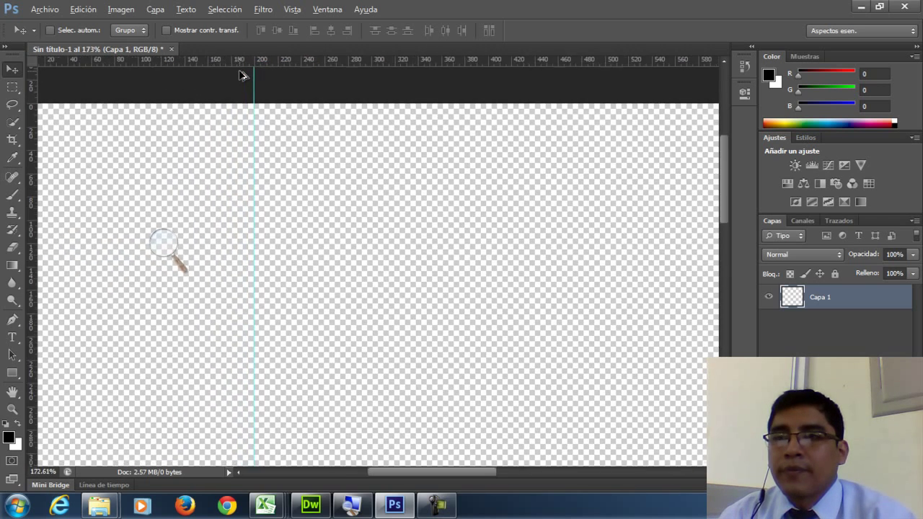
{"action": "scroll", "coordinate": [242, 75], "scroll_direction": "up", "scroll_amount": 8}
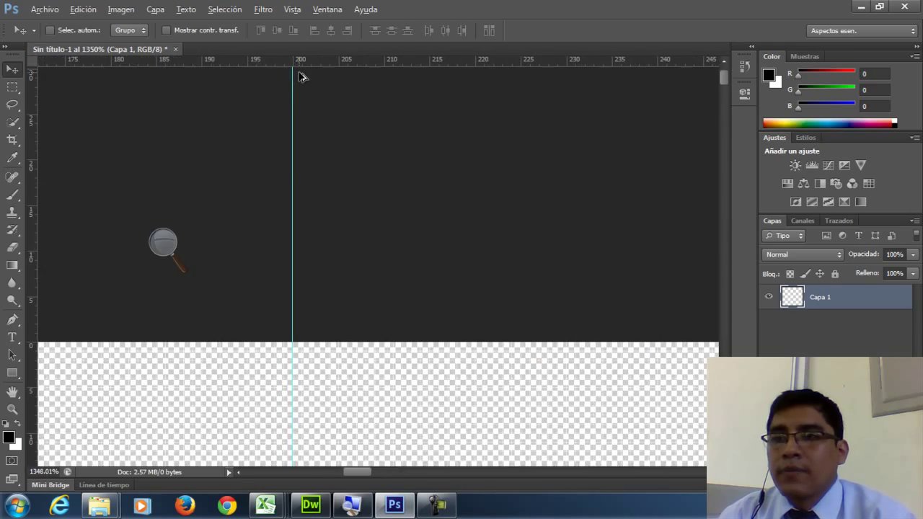
{"action": "scroll", "coordinate": [300, 76], "scroll_direction": "down", "scroll_amount": 5}
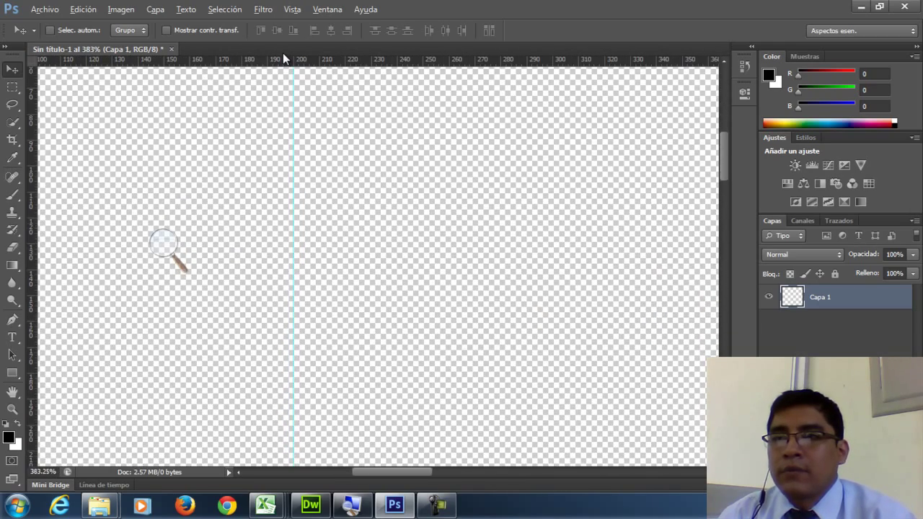
{"action": "scroll", "coordinate": [287, 126], "scroll_direction": "down", "scroll_amount": 5}
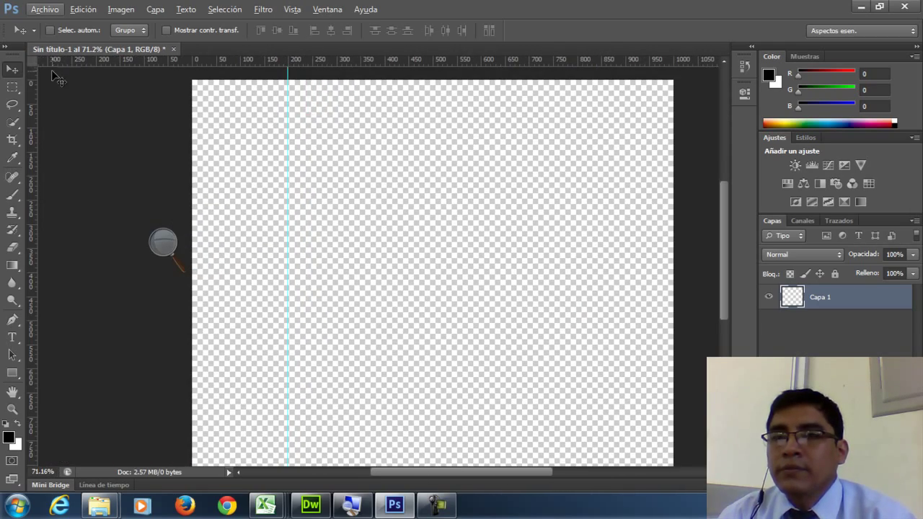
- Add a second vertical guide at about 800 pixels and a horizontal guide at about 200 pixels
{"action": "left_click_drag", "start_coordinate": [36, 85], "coordinate": [577, 90]}
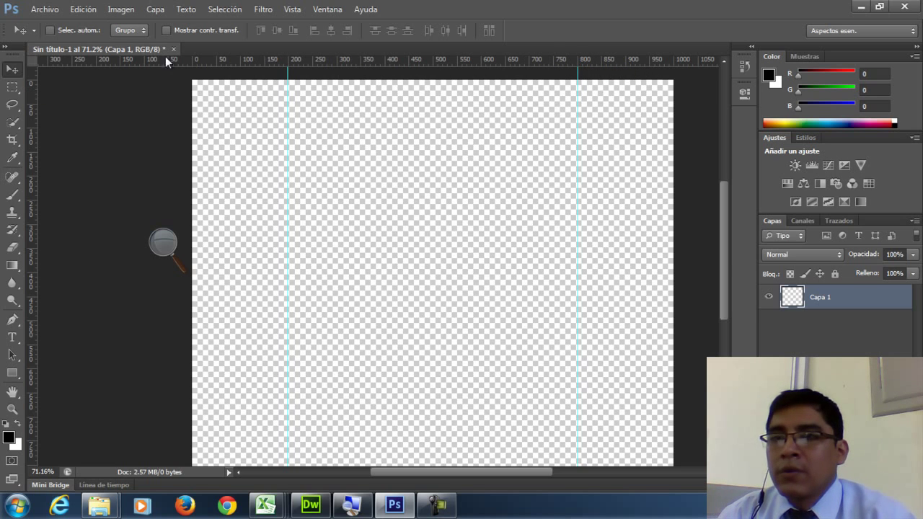
{"action": "left_click_drag", "start_coordinate": [203, 62], "coordinate": [176, 174]}
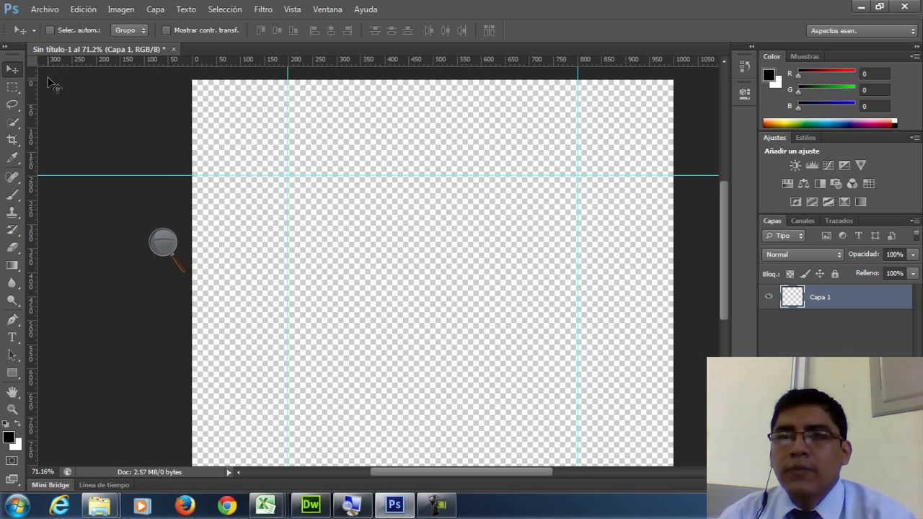
- Set the rulers' zero origin at the upper-left corner of the canvas
{"action": "scroll", "coordinate": [185, 82], "scroll_direction": "up", "scroll_amount": 3}
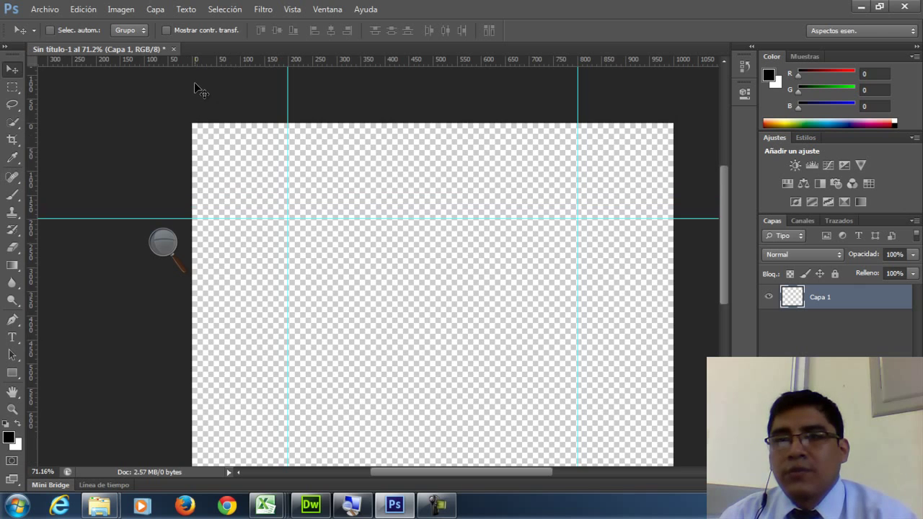
{"action": "scroll", "coordinate": [189, 122], "scroll_direction": "up", "scroll_amount": 1}
{"action": "scroll", "coordinate": [192, 137], "scroll_direction": "up", "scroll_amount": 5}
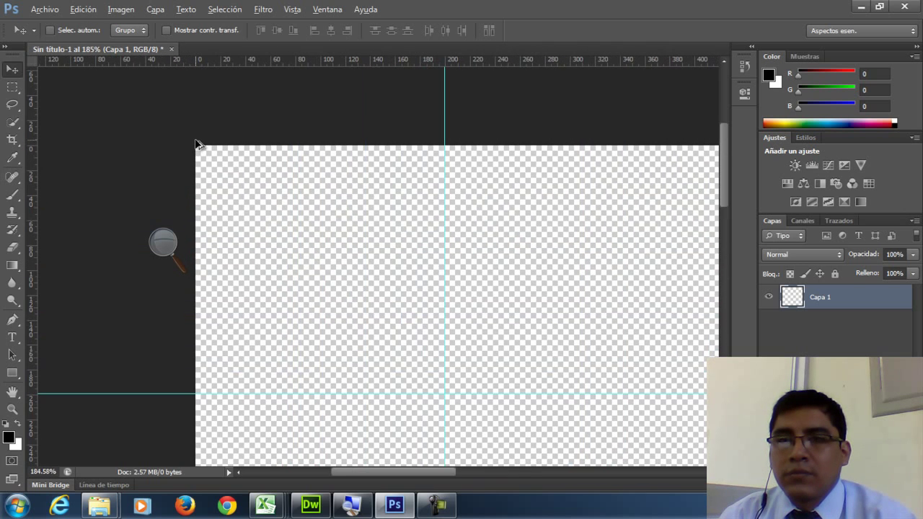
{"action": "key", "text": "alt"}
{"action": "left_click_drag", "start_coordinate": [33, 60], "coordinate": [194, 146]}
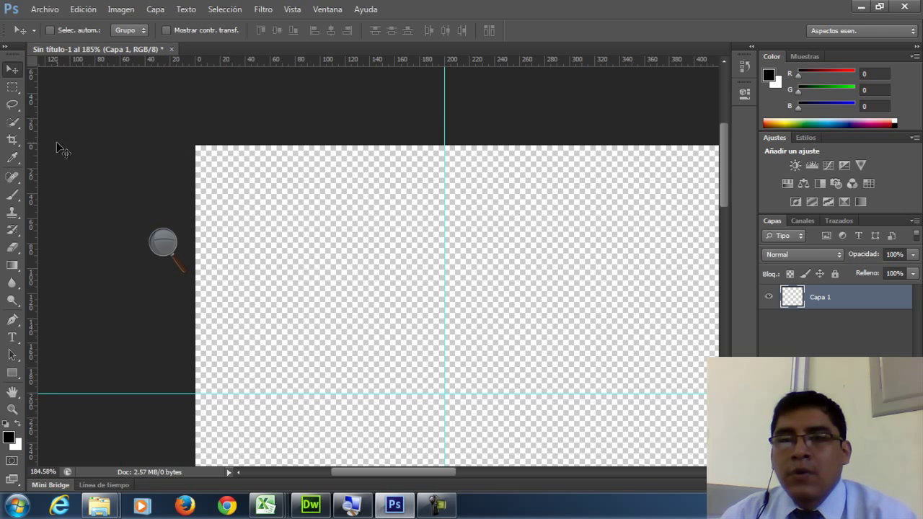
{"action": "scroll", "coordinate": [50, 419], "scroll_direction": "up", "scroll_amount": 2}
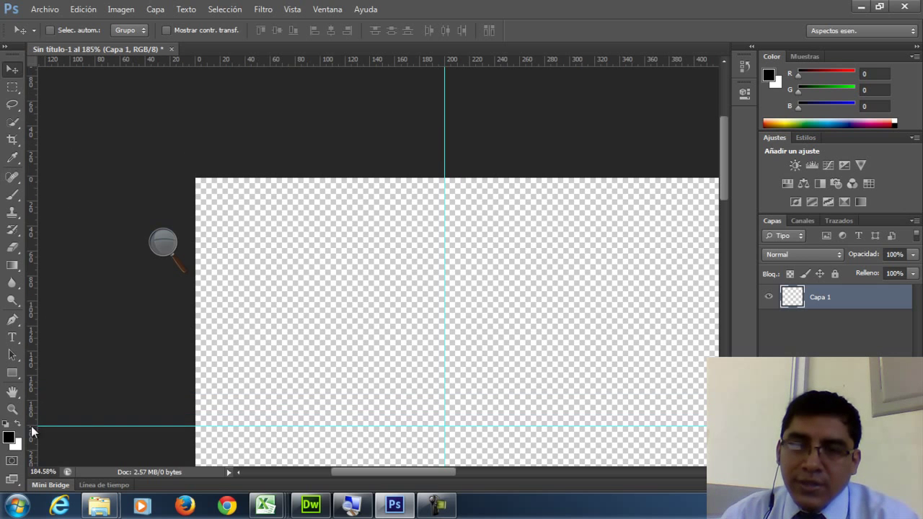
- Fine-tune the horizontal guide so it lines up with 200 pixels on the vertical ruler
{"action": "scroll", "coordinate": [62, 364], "scroll_direction": "down", "scroll_amount": 3}
{"action": "scroll", "coordinate": [50, 375], "scroll_direction": "up", "scroll_amount": 6}
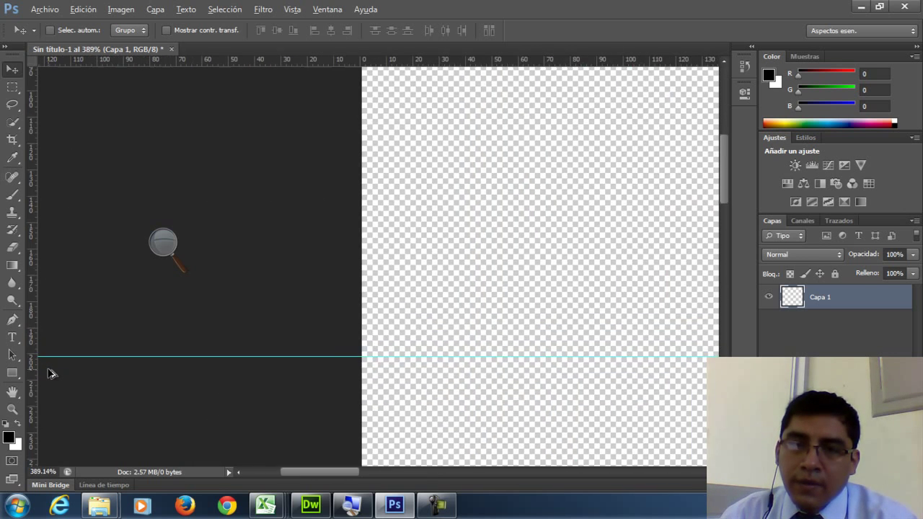
{"action": "scroll", "coordinate": [48, 368], "scroll_direction": "up", "scroll_amount": 4}
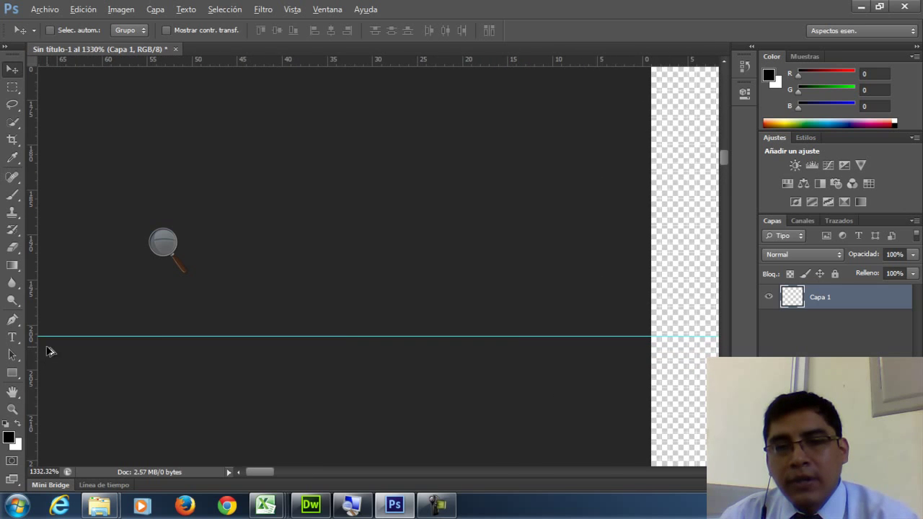
{"action": "left_click_drag", "start_coordinate": [59, 334], "coordinate": [78, 314]}
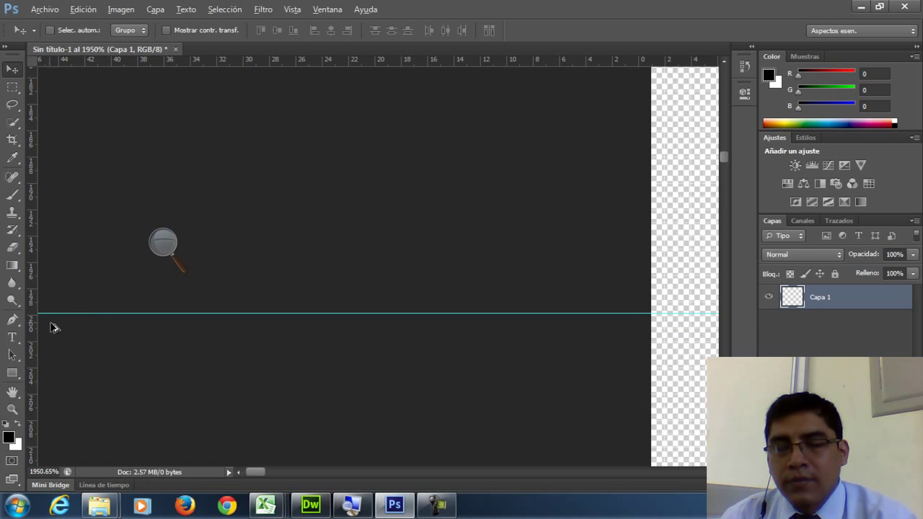
{"action": "scroll", "coordinate": [53, 327], "scroll_direction": "down", "scroll_amount": 10}
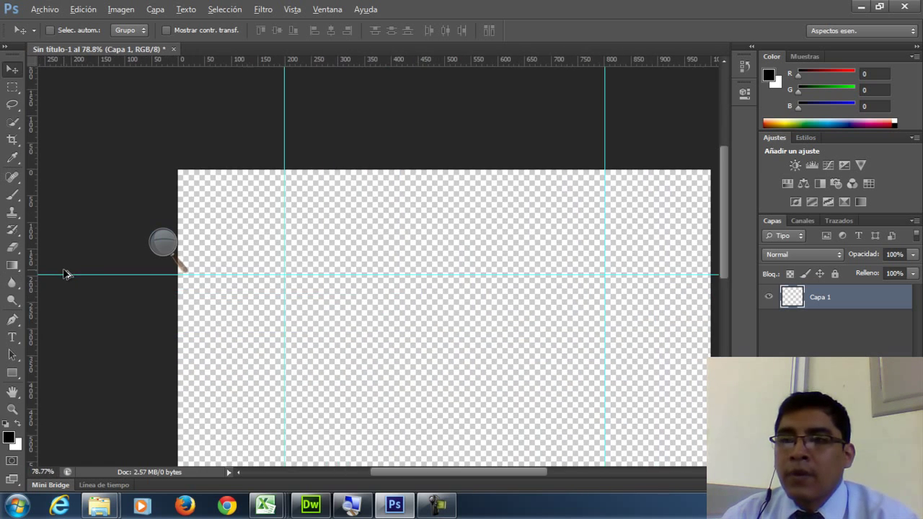
{"action": "scroll", "coordinate": [63, 274], "scroll_direction": "down", "scroll_amount": 1}
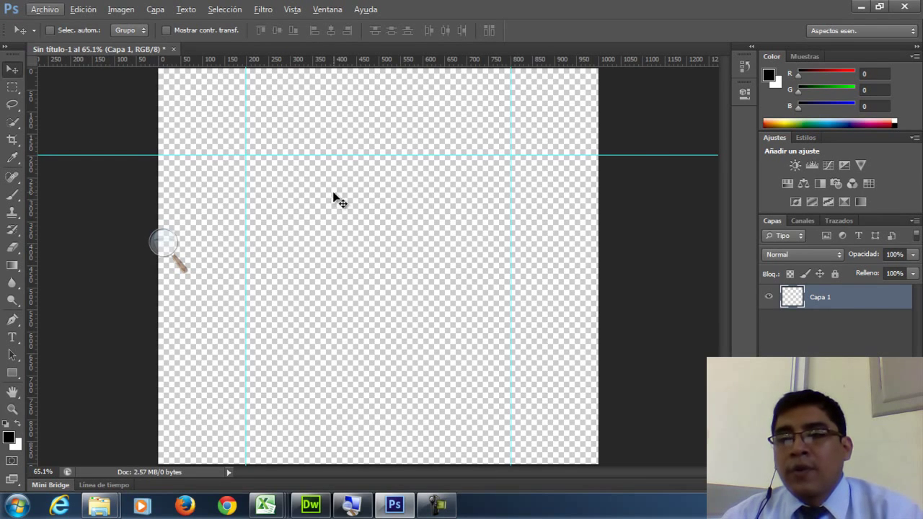
{"action": "scroll", "coordinate": [317, 193], "scroll_direction": "up", "scroll_amount": 1}
{"action": "left_click_drag", "start_coordinate": [324, 204], "coordinate": [303, 305]}
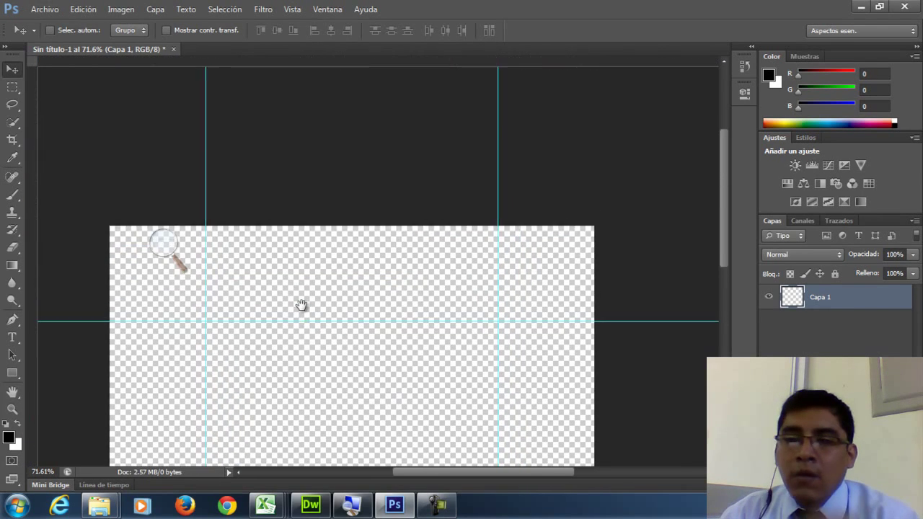
{"action": "key", "text": "ctrl+r"}
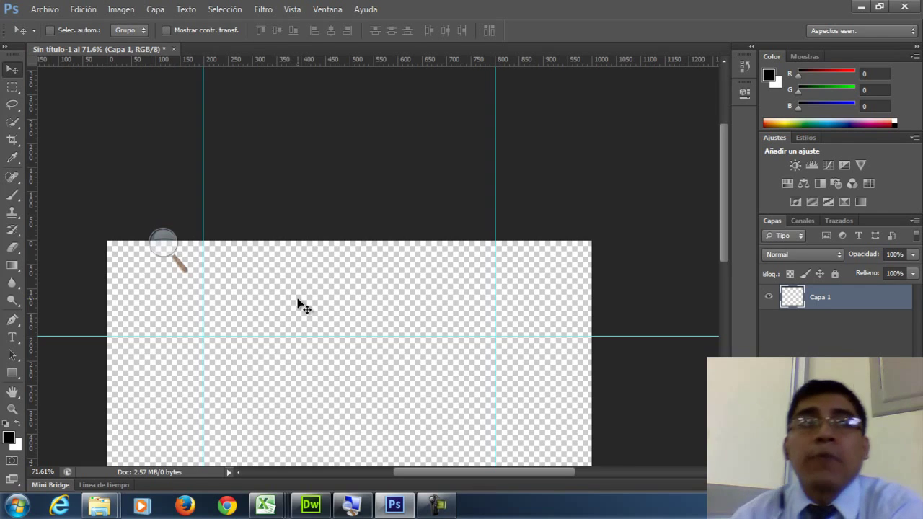
- Start opening an existing image and browse to the PHOTOSHOP folder on the local disk D:
{"action": "left_click", "coordinate": [47, 10]}
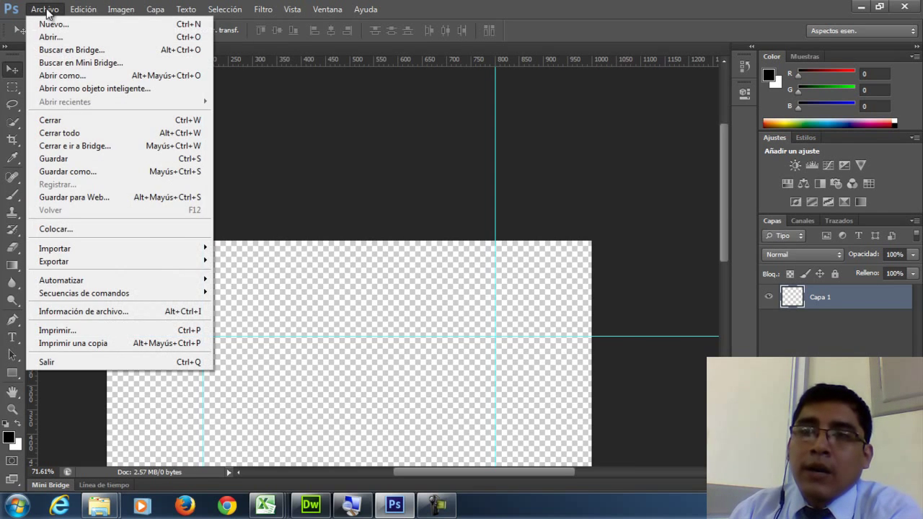
{"action": "left_click", "coordinate": [51, 37]}
{"action": "left_click", "coordinate": [301, 249]}
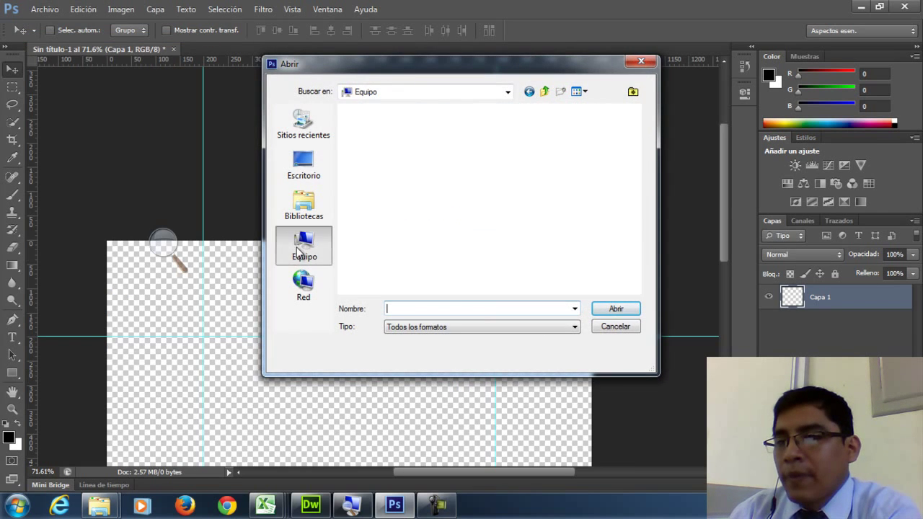
{"action": "double_click", "coordinate": [448, 180]}
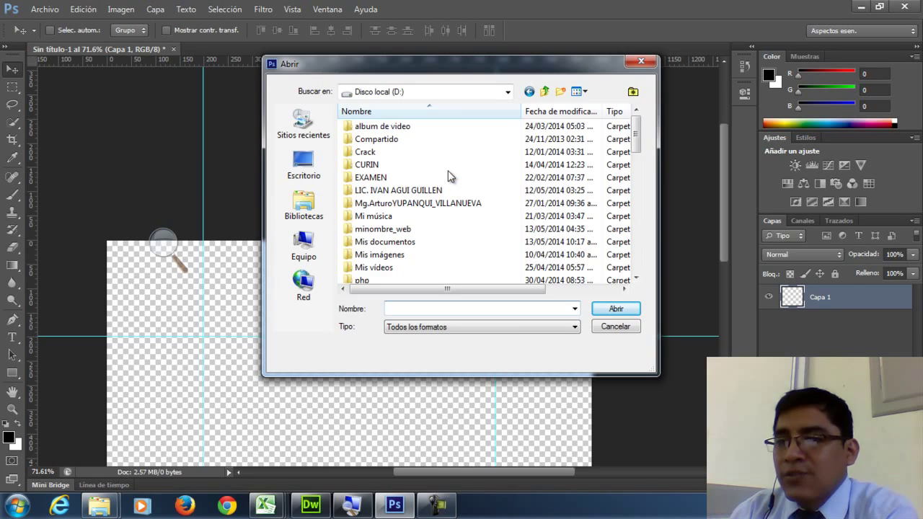
{"action": "double_click", "coordinate": [409, 192]}
{"action": "key", "text": "p"}
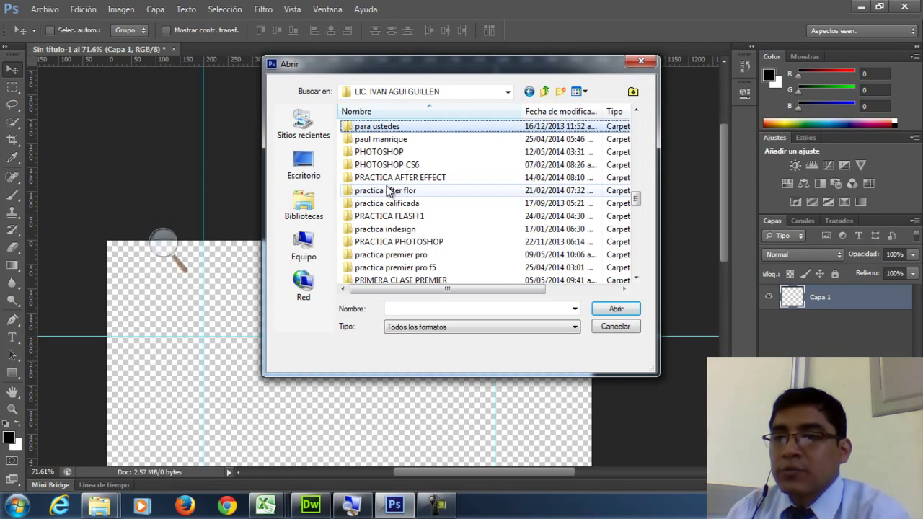
{"action": "key", "text": "Down"}
{"action": "key", "text": "Down"}
{"action": "key", "text": "Return"}
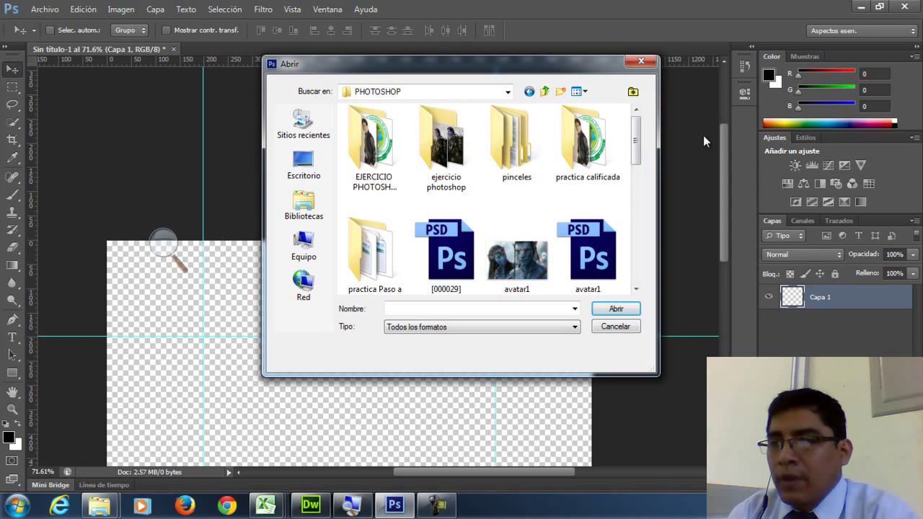
- Open the avatar1 JPG image and paste its content into the untitled template as a new layer
{"action": "scroll", "coordinate": [651, 132], "scroll_direction": "down", "scroll_amount": 2}
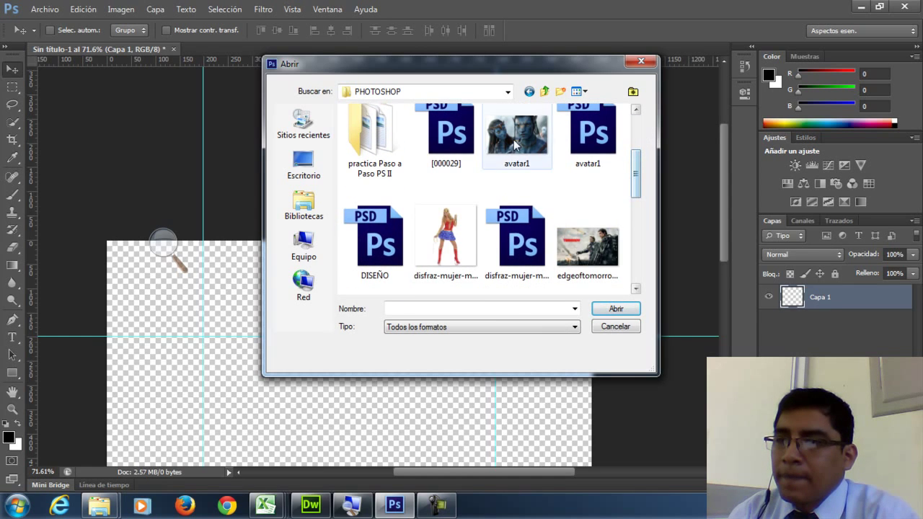
{"action": "left_click", "coordinate": [513, 139]}
{"action": "key", "text": "Return"}
{"action": "key", "text": "Return"}
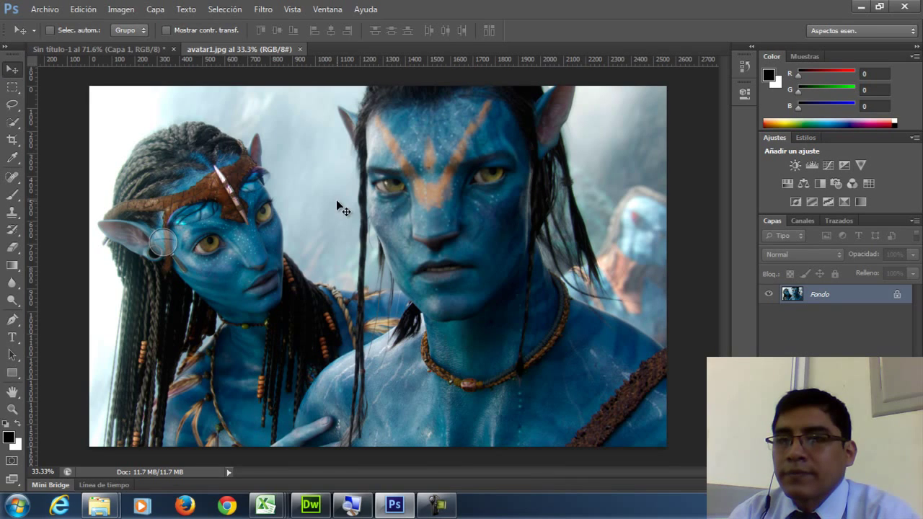
{"action": "left_click", "coordinate": [85, 50]}
{"action": "key", "text": "ctrl+v"}
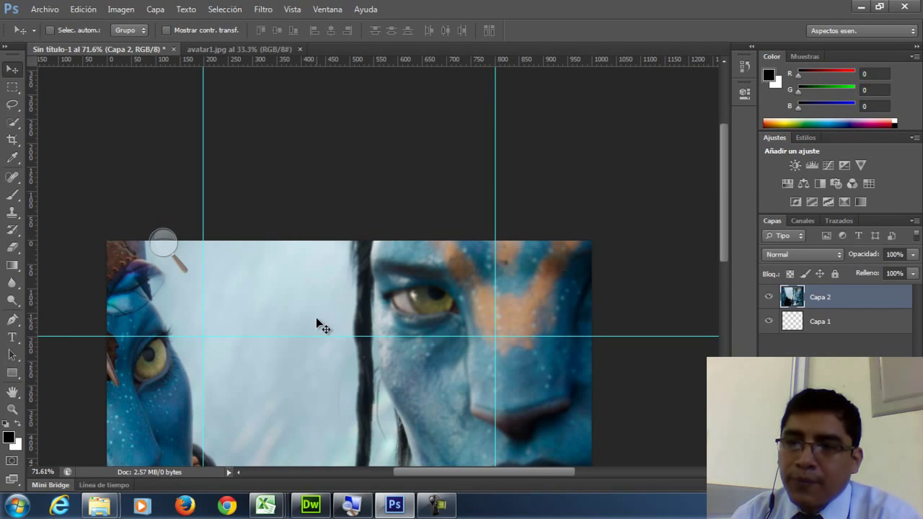
- Free-transform the pasted image to about 40.6% proportionally and position it over the upper half of the canvas
{"action": "scroll", "coordinate": [312, 296], "scroll_direction": "down", "scroll_amount": 3}
{"action": "scroll", "coordinate": [288, 262], "scroll_direction": "down", "scroll_amount": 5}
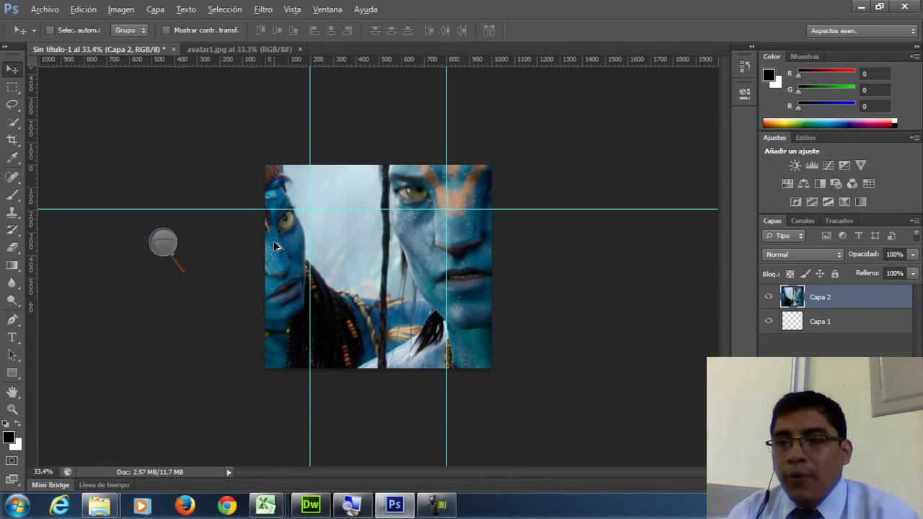
{"action": "key", "text": "ctrl+t"}
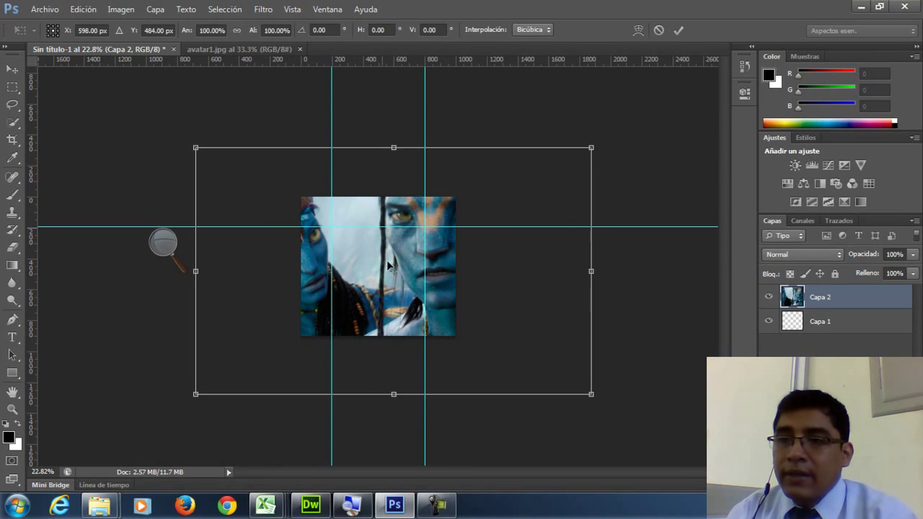
{"action": "left_click_drag", "start_coordinate": [385, 230], "coordinate": [390, 271]}
{"action": "left_click_drag", "start_coordinate": [589, 198], "coordinate": [479, 260]}
{"action": "left_click_drag", "start_coordinate": [379, 296], "coordinate": [367, 192]}
{"action": "scroll", "coordinate": [440, 237], "scroll_direction": "up", "scroll_amount": 1}
{"action": "scroll", "coordinate": [452, 232], "scroll_direction": "up", "scroll_amount": 3}
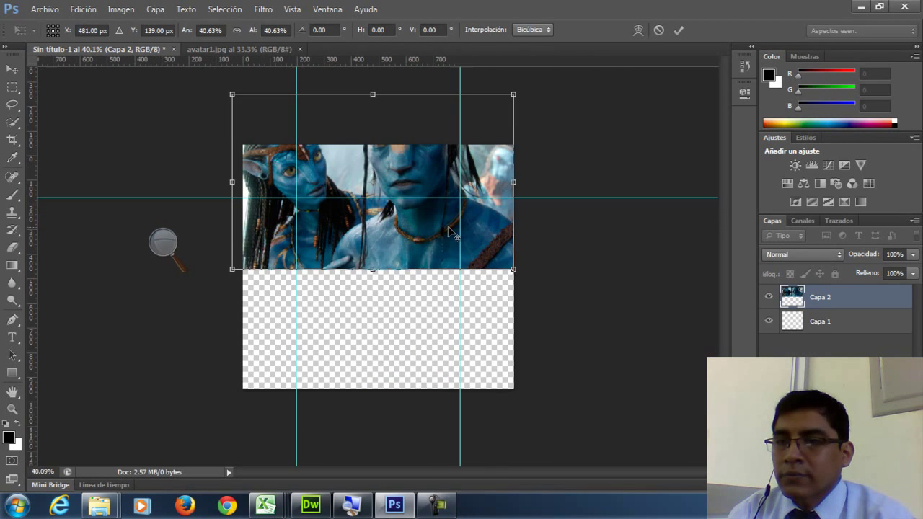
- Enlarge the image to about 41.1%, align its left edge with the canvas's left edge, and apply the transform
{"action": "key", "text": "alt+space"}
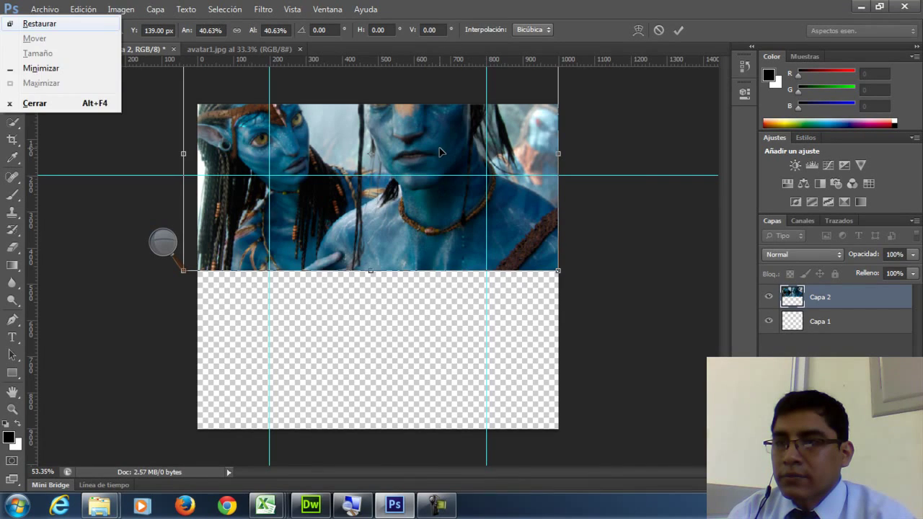
{"action": "key", "text": "Escape"}
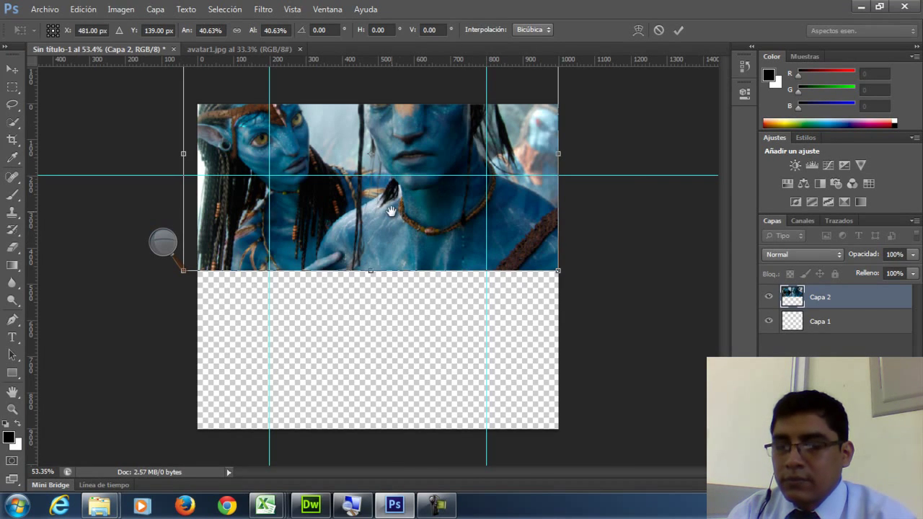
{"action": "mouse_move", "coordinate": [556, 272]}
{"action": "left_mouse_down"}
{"action": "mouse_move", "coordinate": [526, 249]}
{"action": "mouse_move", "coordinate": [552, 267]}
{"action": "mouse_move", "coordinate": [555, 289]}
{"action": "left_mouse_up"}
{"action": "left_click_drag", "start_coordinate": [416, 262], "coordinate": [432, 288]}
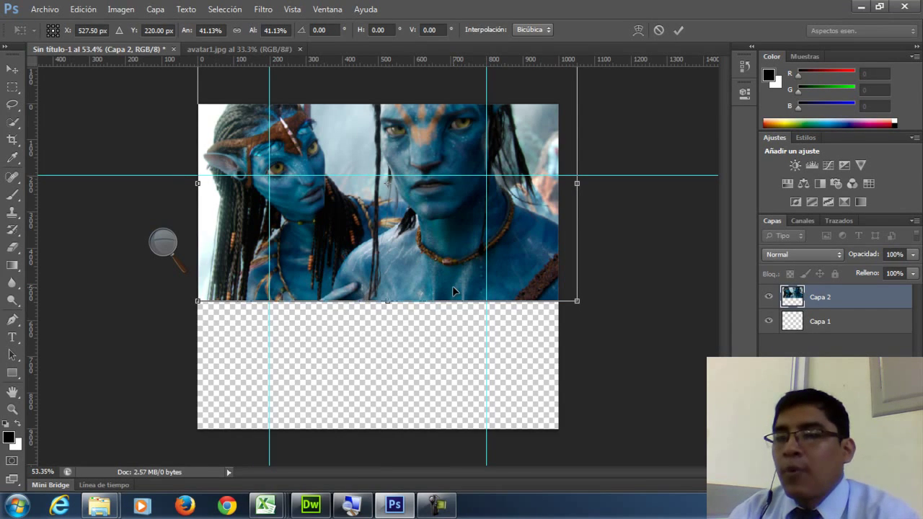
{"action": "key", "text": "Return"}
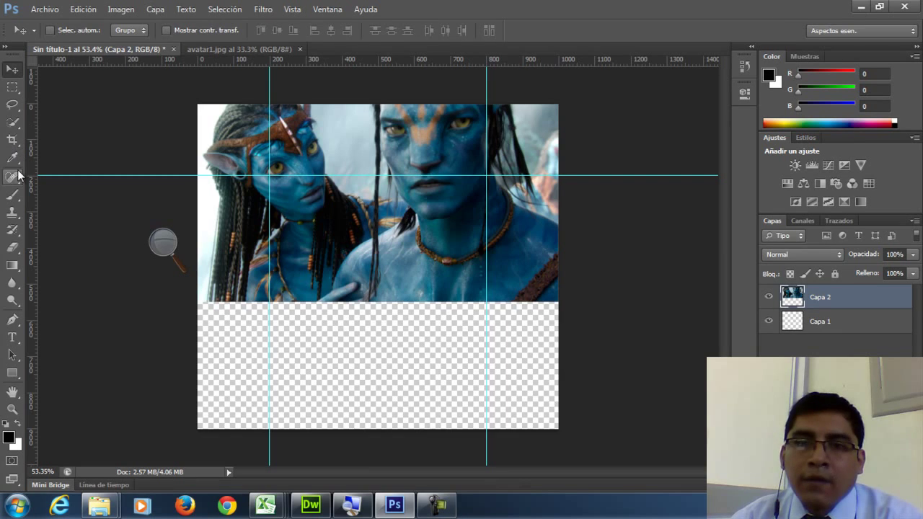
- Marquee-select the part of the image below the 200-pixel horizontal guide, delete it and deselect
{"action": "left_click", "coordinate": [12, 88]}
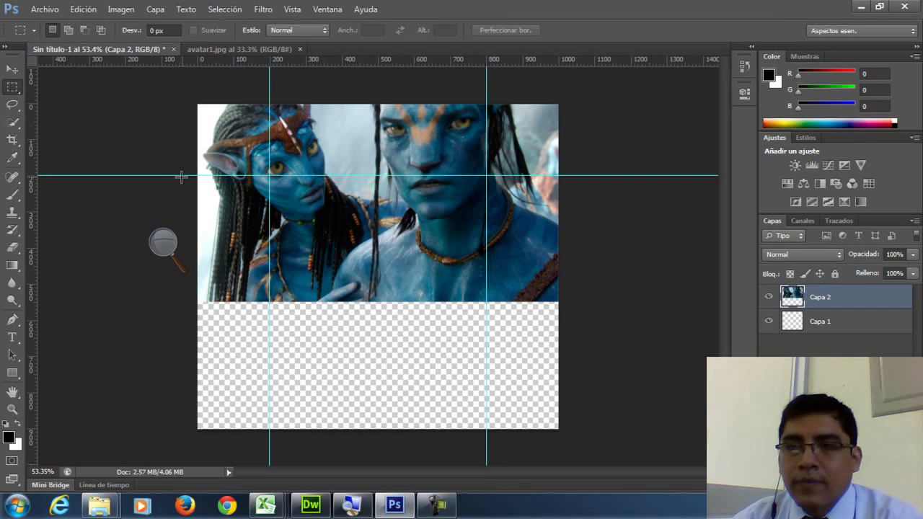
{"action": "left_click_drag", "start_coordinate": [184, 175], "coordinate": [627, 366]}
{"action": "key", "text": "Delete"}
{"action": "key", "text": "ctrl+d"}
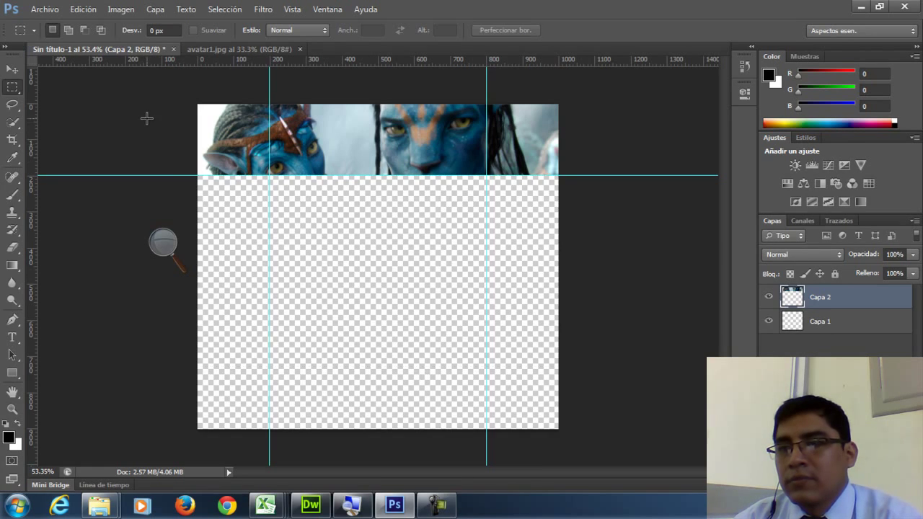
{"action": "left_click", "coordinate": [11, 66]}
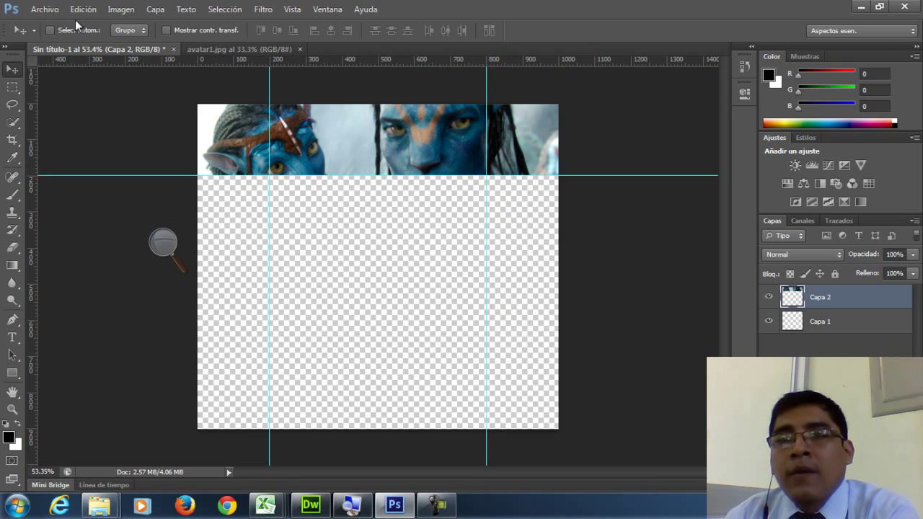
- Open logotipo_cci_documentos.png from the EJERCICIO PHOTOSHOP EXPERTO folder, using its embedded color profile
{"action": "left_click", "coordinate": [44, 9]}
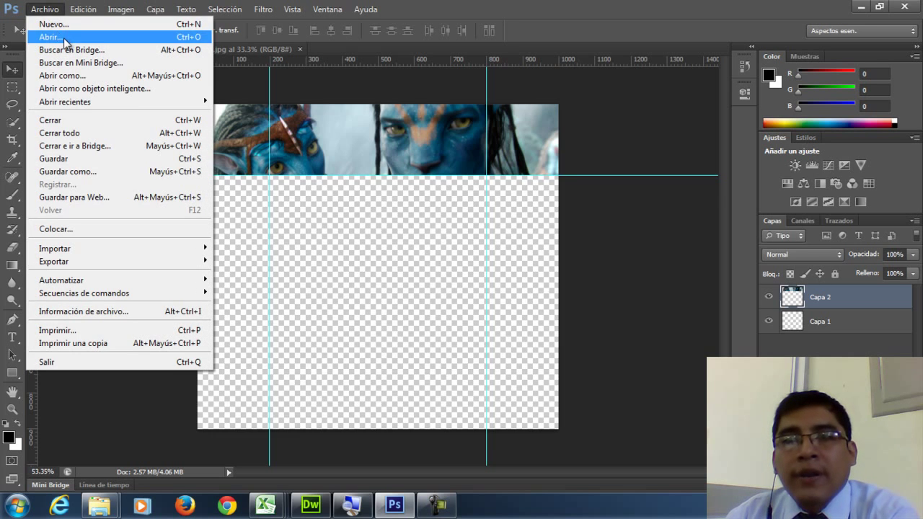
{"action": "left_click", "coordinate": [43, 35]}
{"action": "double_click", "coordinate": [371, 144]}
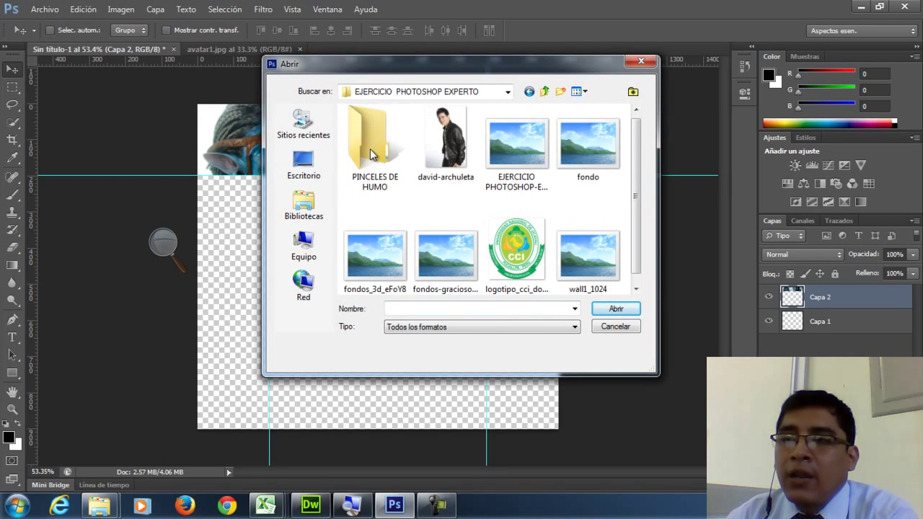
{"action": "left_click", "coordinate": [526, 258]}
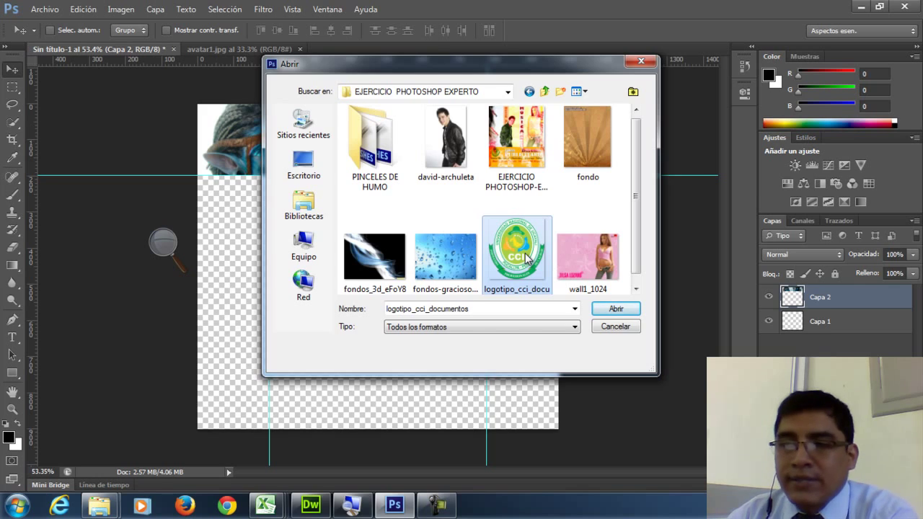
{"action": "double_click", "coordinate": [526, 258]}
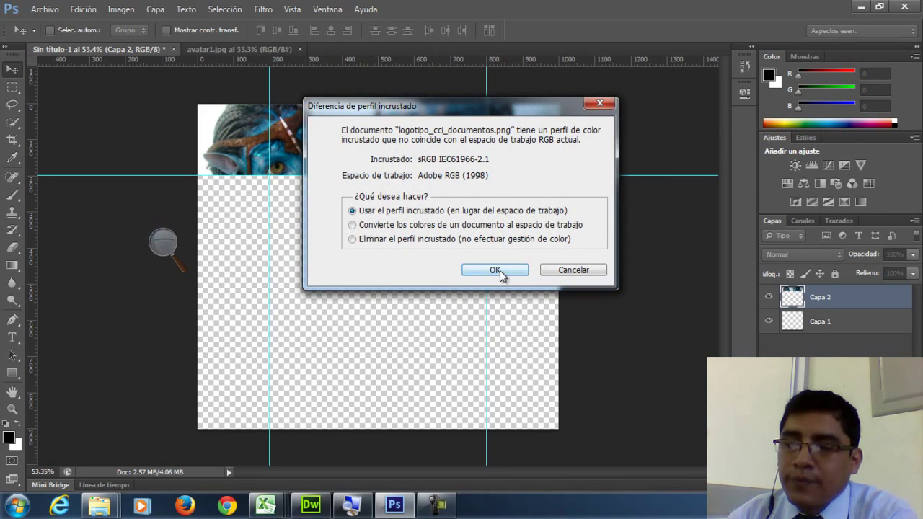
{"action": "left_click", "coordinate": [495, 270]}
- Paste the CCI logo into the template as a new layer, converting its colors to maintain their appearance
{"action": "left_click_drag", "start_coordinate": [337, 215], "coordinate": [310, 224]}
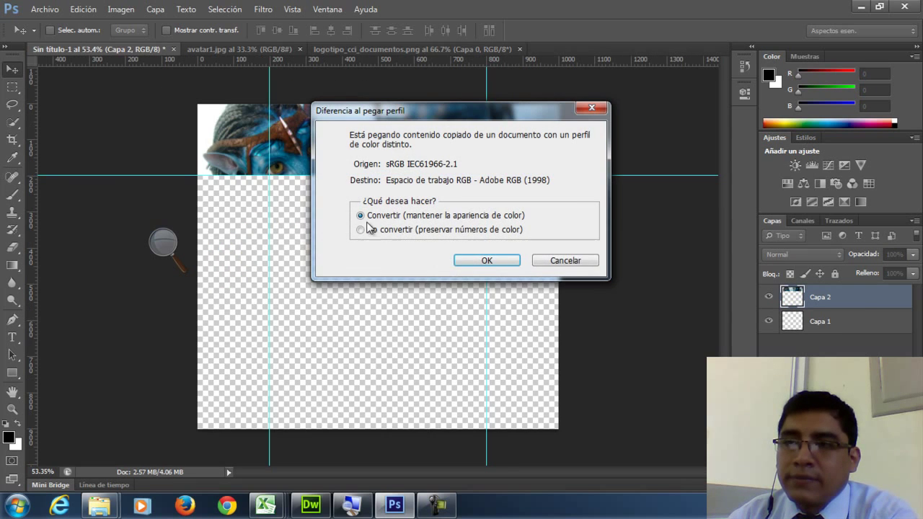
{"action": "left_click", "coordinate": [486, 261]}
{"action": "left_click_drag", "start_coordinate": [401, 227], "coordinate": [418, 239]}
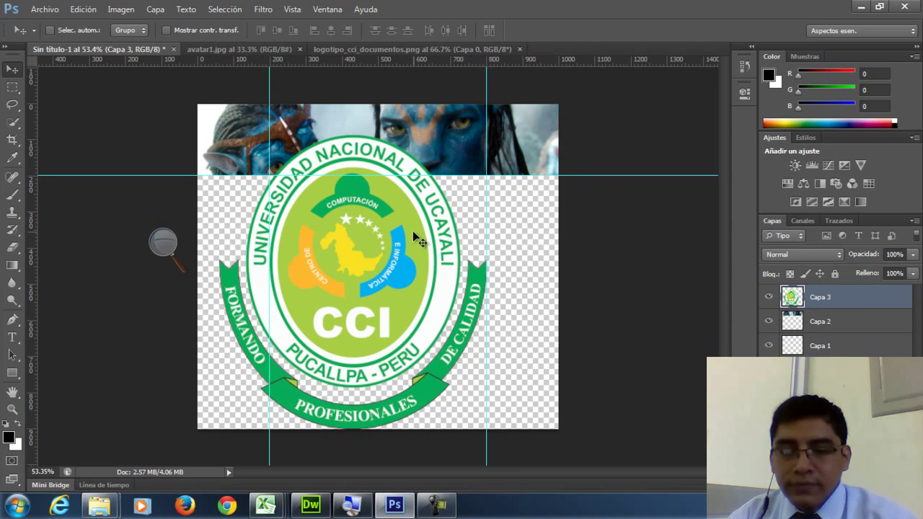
- Scale the logo to about 20.5% proportionally, place it in the header's upper-left corner, and apply the transform
{"action": "key", "text": "ctrl+t"}
{"action": "left_click_drag", "start_coordinate": [481, 139], "coordinate": [388, 241]}
{"action": "left_click_drag", "start_coordinate": [366, 283], "coordinate": [261, 136]}
{"action": "left_click_drag", "start_coordinate": [283, 94], "coordinate": [273, 104]}
{"action": "left_click_drag", "start_coordinate": [266, 137], "coordinate": [252, 135]}
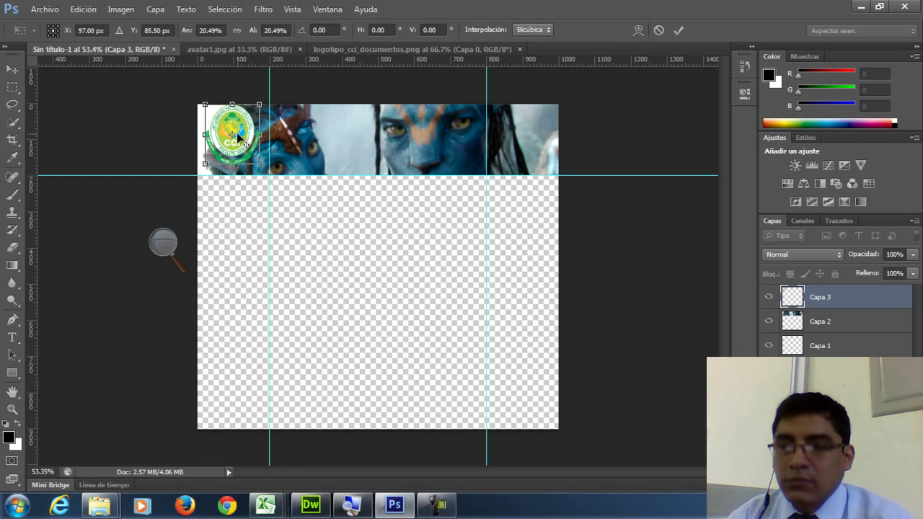
{"action": "scroll", "coordinate": [239, 136], "scroll_direction": "up", "scroll_amount": 2}
{"action": "key", "text": "alt+space"}
{"action": "key", "text": "Escape"}
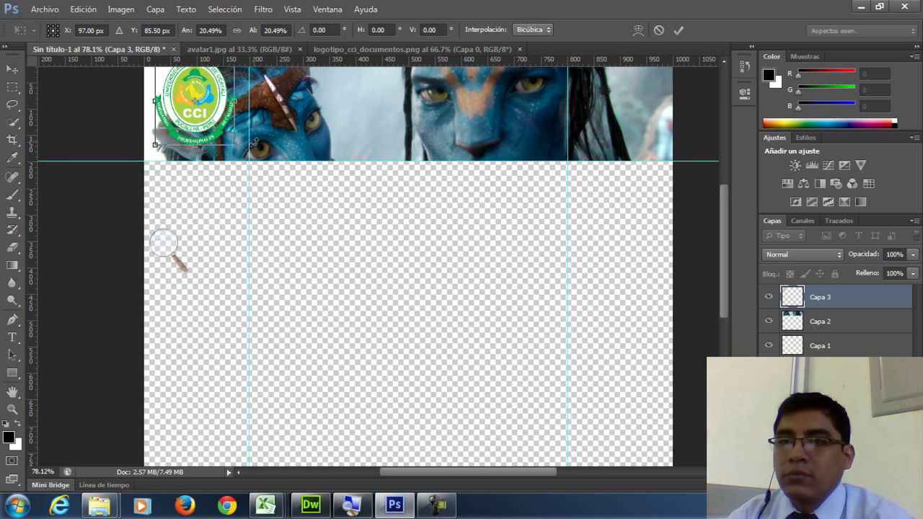
{"action": "key", "text": "Return"}
- Nudge the logo slightly down and to the right within the header's left section
{"action": "scroll", "coordinate": [261, 150], "scroll_direction": "up", "scroll_amount": 2}
{"action": "scroll", "coordinate": [261, 150], "scroll_direction": "up", "scroll_amount": 2}
{"action": "left_click_drag", "start_coordinate": [247, 194], "coordinate": [250, 200]}
{"action": "key", "text": "Down"}
{"action": "key", "text": "Down"}
{"action": "key", "text": "Down"}
{"action": "key", "text": "Down"}
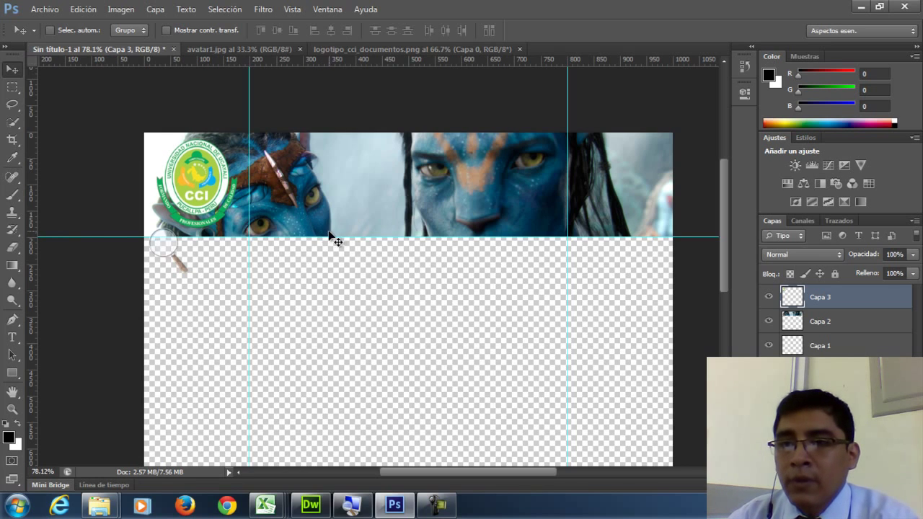
{"action": "key", "text": "Down"}
{"action": "key", "text": "Down"}
{"action": "key", "text": "Down"}
{"action": "key", "text": "Down"}
{"action": "key", "text": "Down"}
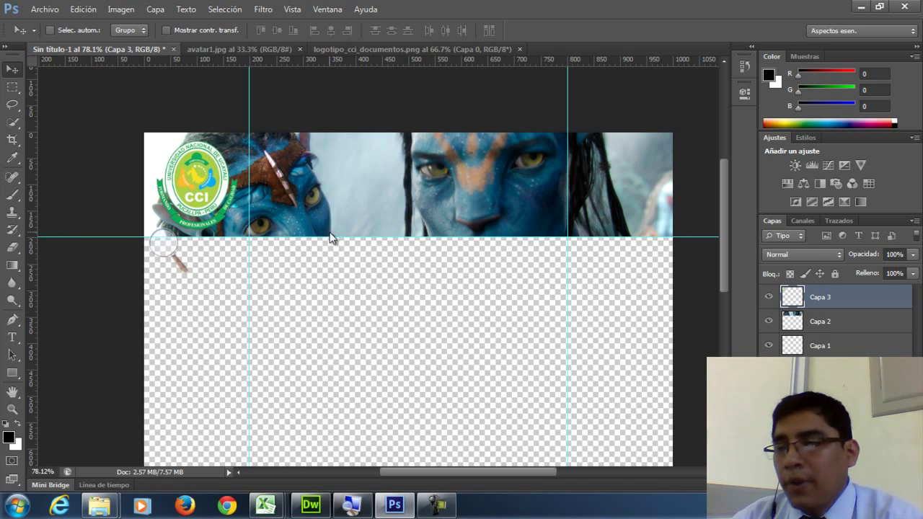
- Set the logo layer's blending mode to Color más claro
{"action": "key", "text": "Down"}
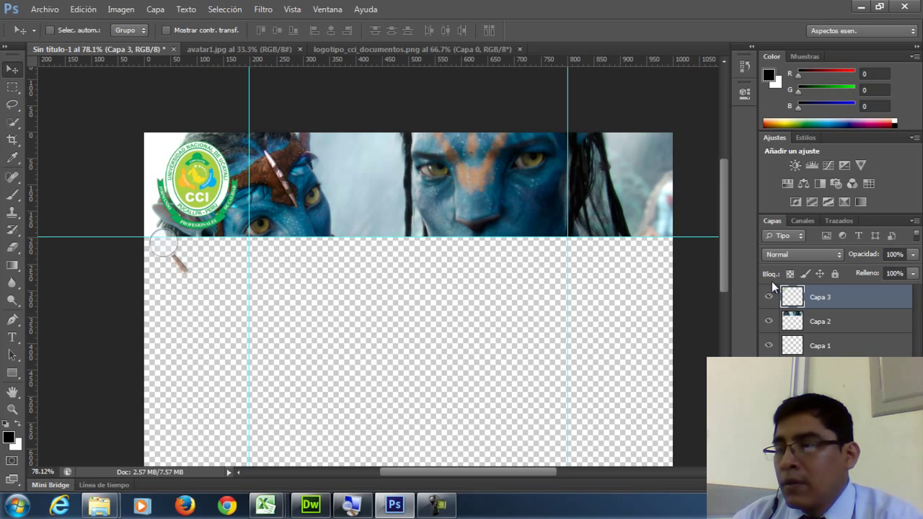
{"action": "left_click", "coordinate": [820, 256]}
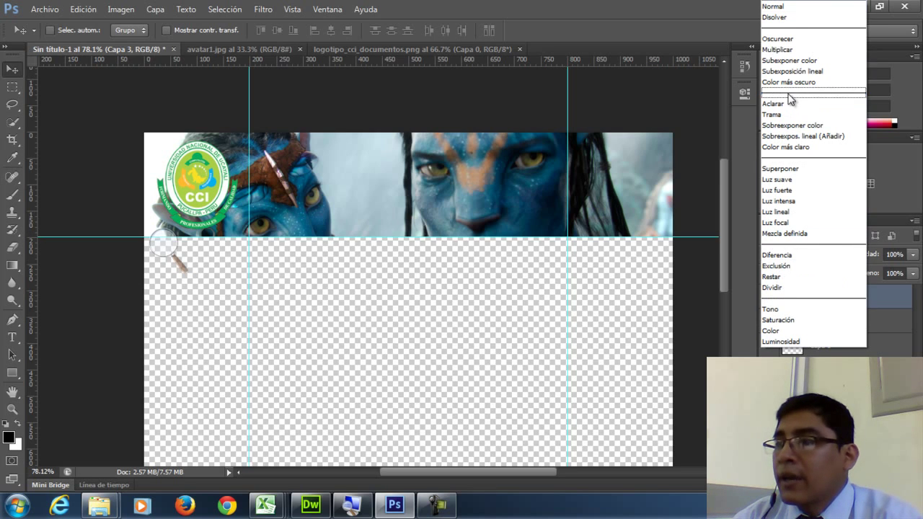
{"action": "left_click", "coordinate": [810, 46]}
{"action": "key", "text": "Down"}
{"action": "key", "text": "Down"}
{"action": "key", "text": "Down"}
{"action": "key", "text": "Down"}
{"action": "key", "text": "Down"}
{"action": "key", "text": "Down"}
{"action": "key", "text": "Down"}
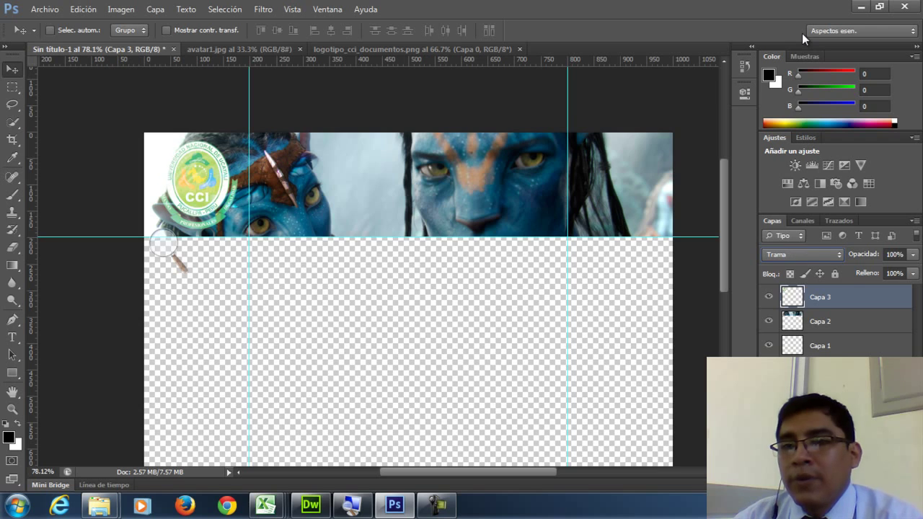
{"action": "key", "text": "Down"}
{"action": "key", "text": "Down"}
{"action": "key", "text": "Up"}
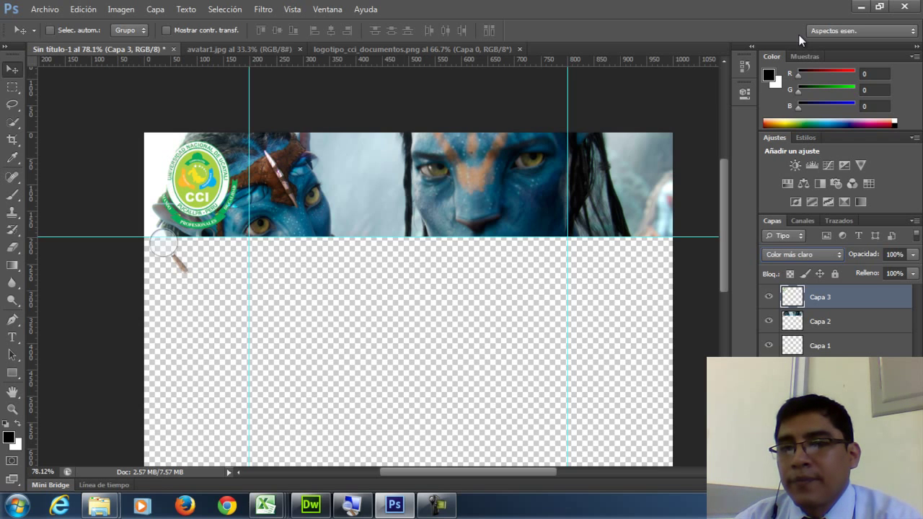
{"action": "key", "text": "Down"}
{"action": "key", "text": "Up"}
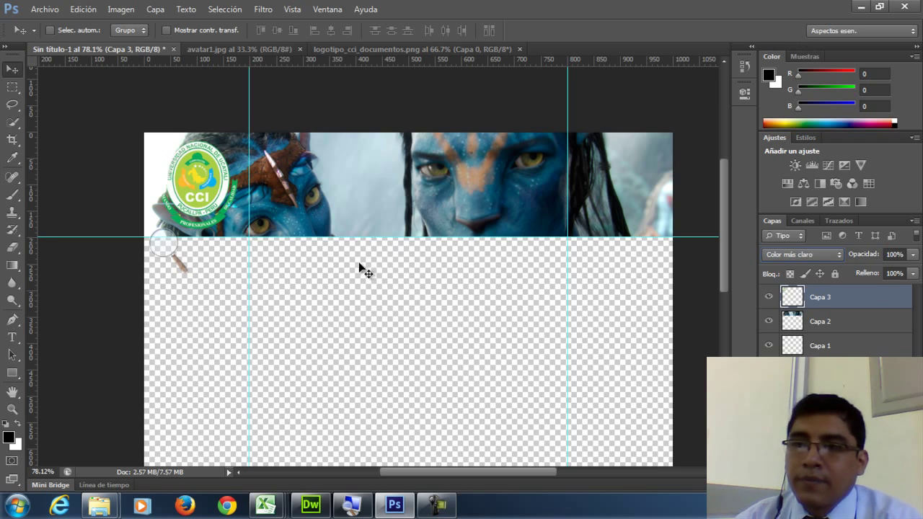
- Check the logo and banner divs of index.html in Dreamweaver against the template's header, and return to Photoshop
{"action": "scroll", "coordinate": [356, 294], "scroll_direction": "down", "scroll_amount": 2, "text": "alt"}
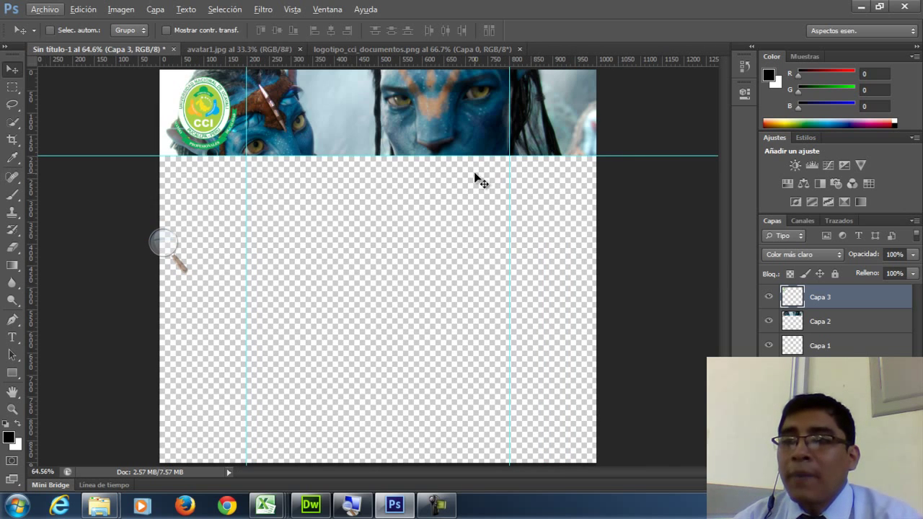
{"action": "scroll", "coordinate": [441, 154], "scroll_direction": "down", "scroll_amount": 1, "text": "alt"}
{"action": "scroll", "coordinate": [441, 154], "scroll_direction": "up", "scroll_amount": 1, "text": "alt"}
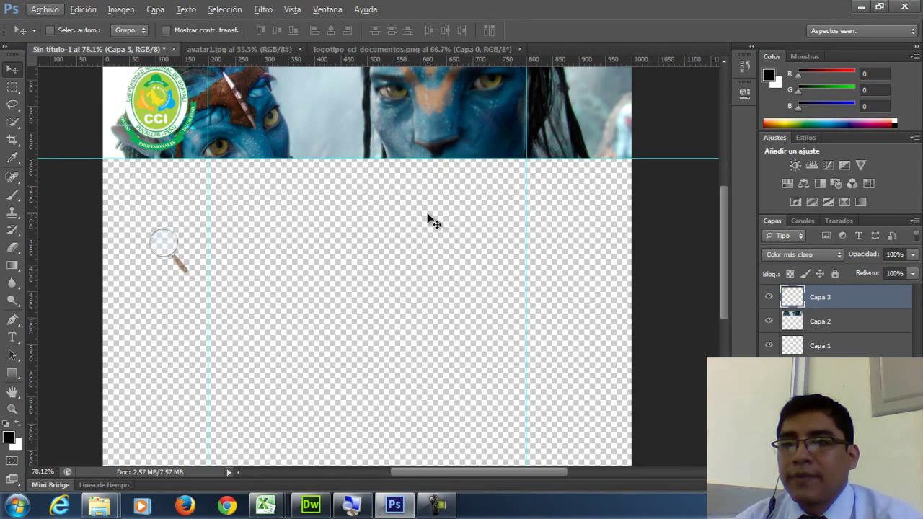
{"action": "scroll", "coordinate": [418, 212], "scroll_direction": "up", "scroll_amount": 2, "text": "alt"}
{"action": "left_click_drag", "start_coordinate": [408, 326], "coordinate": [409, 354]}
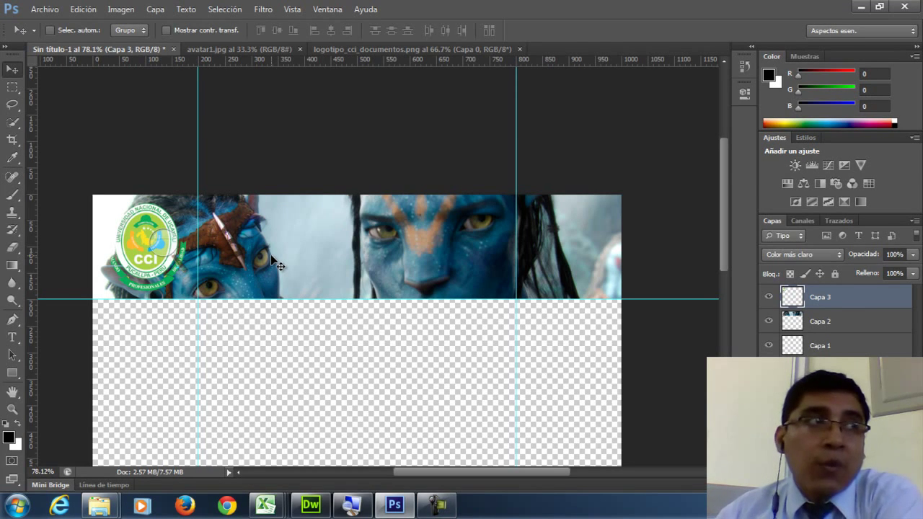
{"action": "left_click", "coordinate": [310, 504]}
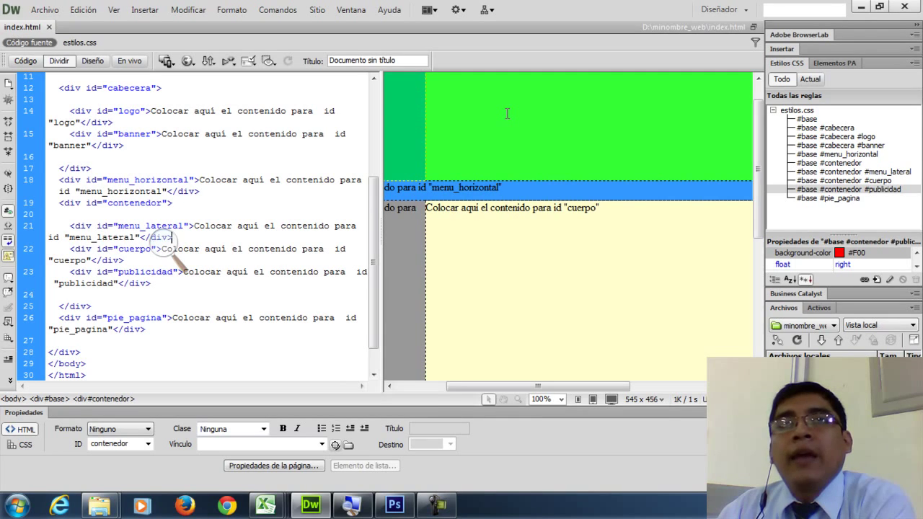
{"action": "left_click", "coordinate": [395, 505]}
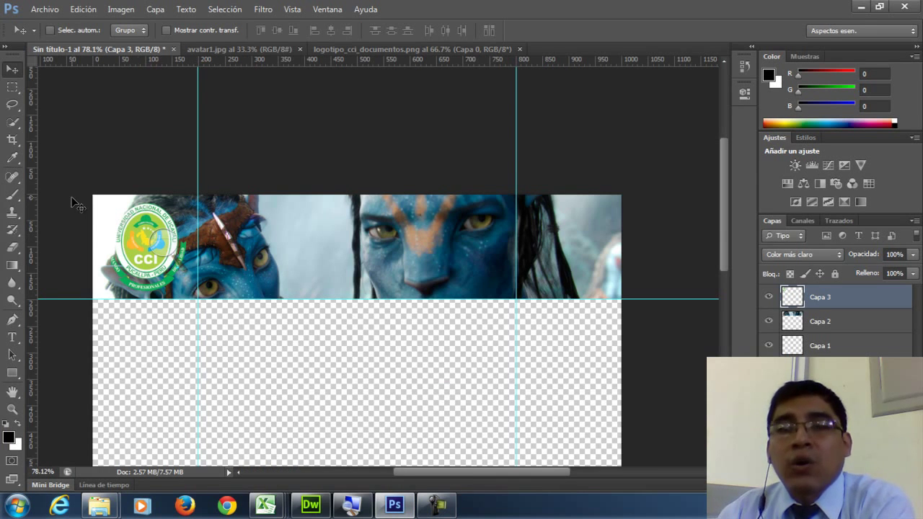
- Crop the canvas to the banner area, from the 200-pixel vertical guide down to the header guide, about 853 × 309 px
{"action": "left_click", "coordinate": [13, 140]}
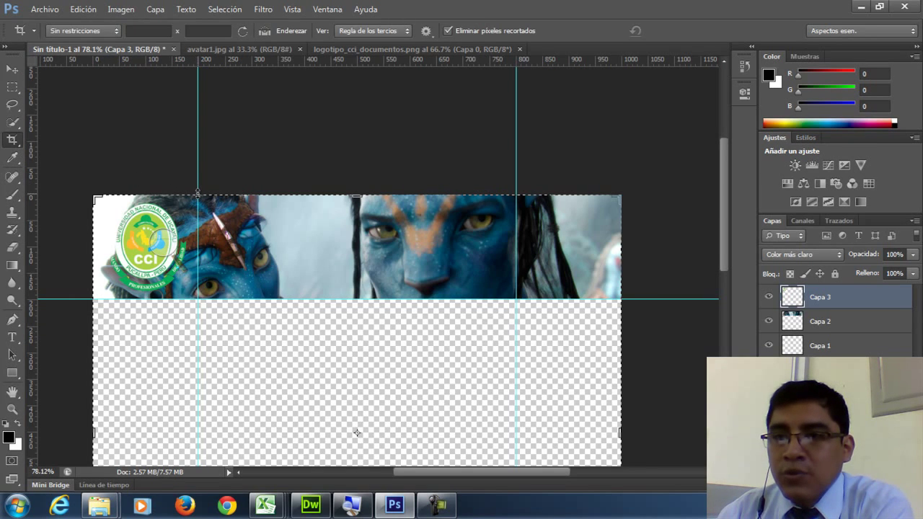
{"action": "left_click_drag", "start_coordinate": [197, 194], "coordinate": [217, 210]}
{"action": "key", "text": "Escape"}
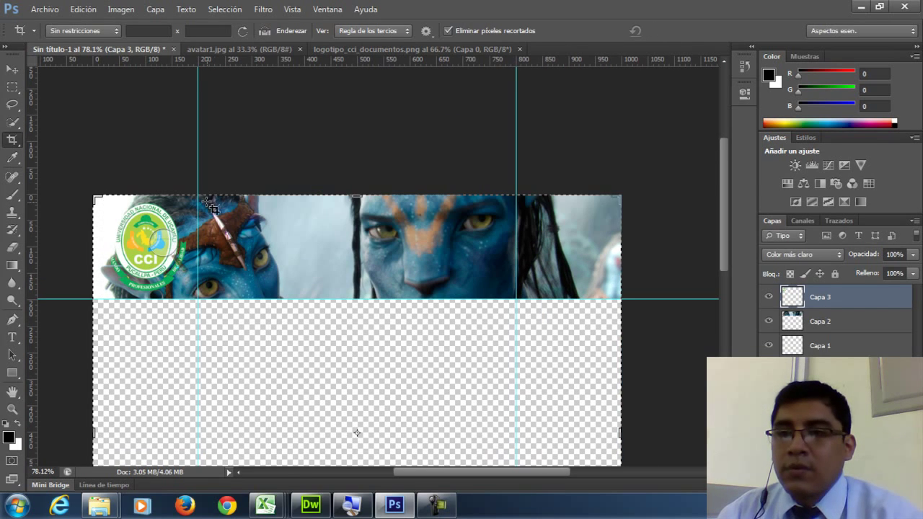
{"action": "scroll", "coordinate": [132, 313], "scroll_direction": "down", "scroll_amount": 3}
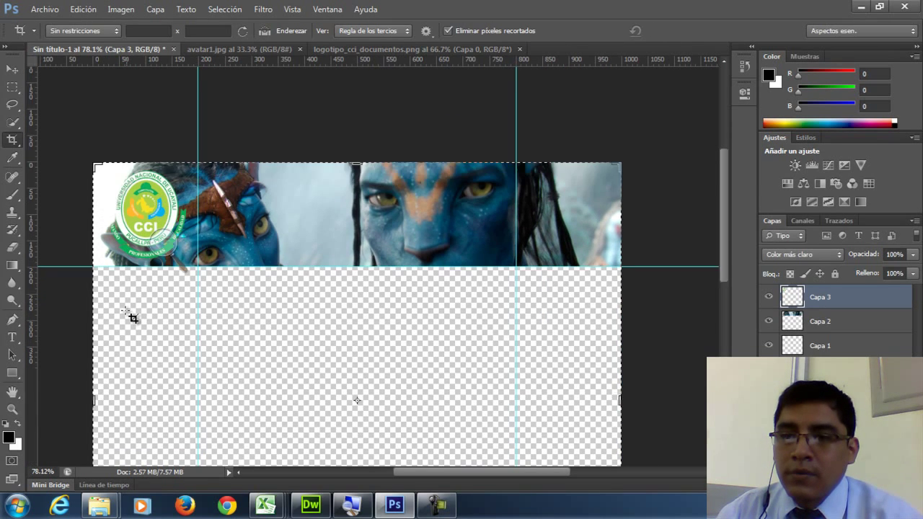
{"action": "left_click_drag", "start_coordinate": [98, 376], "coordinate": [146, 375]}
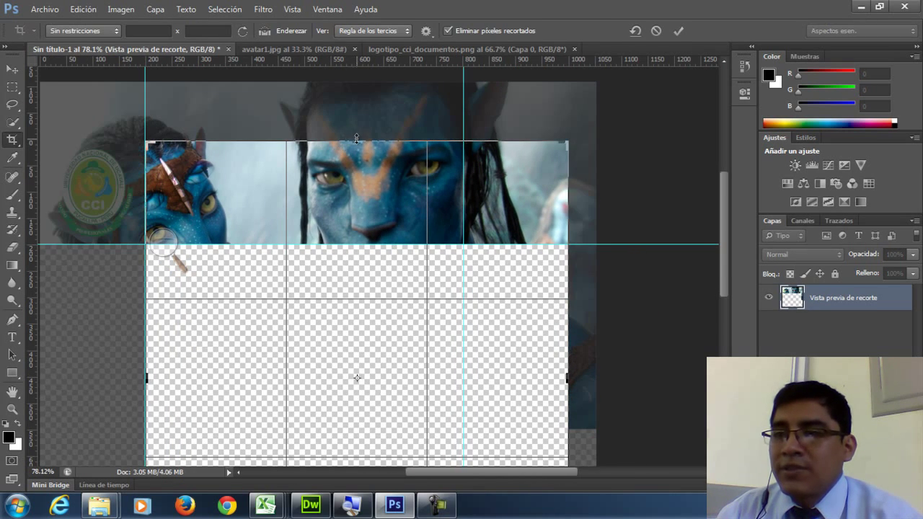
{"action": "left_click_drag", "start_coordinate": [356, 137], "coordinate": [372, 113]}
{"action": "left_click_drag", "start_coordinate": [564, 378], "coordinate": [580, 377]}
{"action": "scroll", "coordinate": [372, 380], "scroll_direction": "down", "scroll_amount": 2}
{"action": "scroll", "coordinate": [358, 385], "scroll_direction": "down", "scroll_amount": 4}
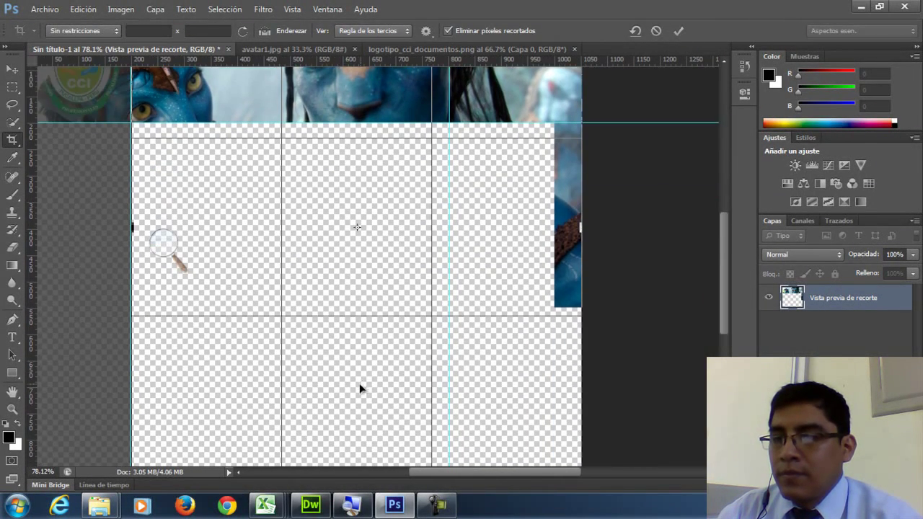
{"action": "left_click_drag", "start_coordinate": [356, 438], "coordinate": [355, 255]}
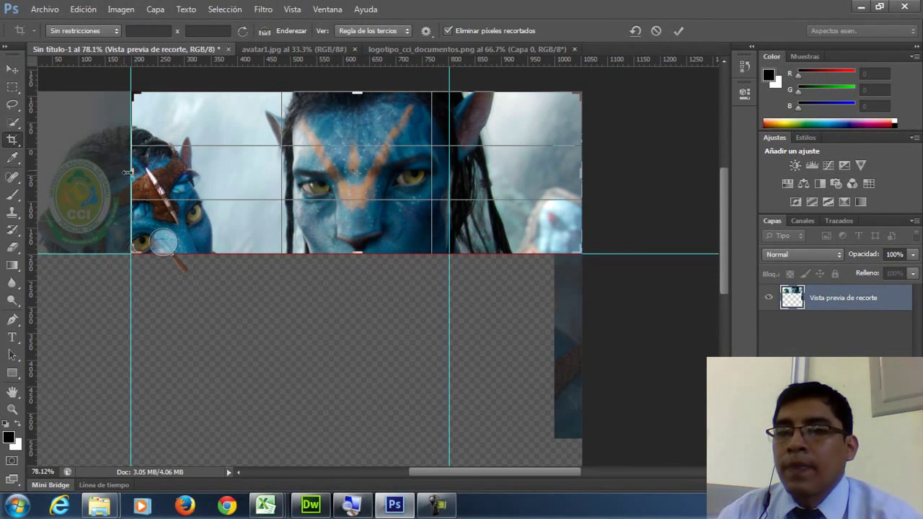
{"action": "left_click_drag", "start_coordinate": [134, 175], "coordinate": [134, 174]}
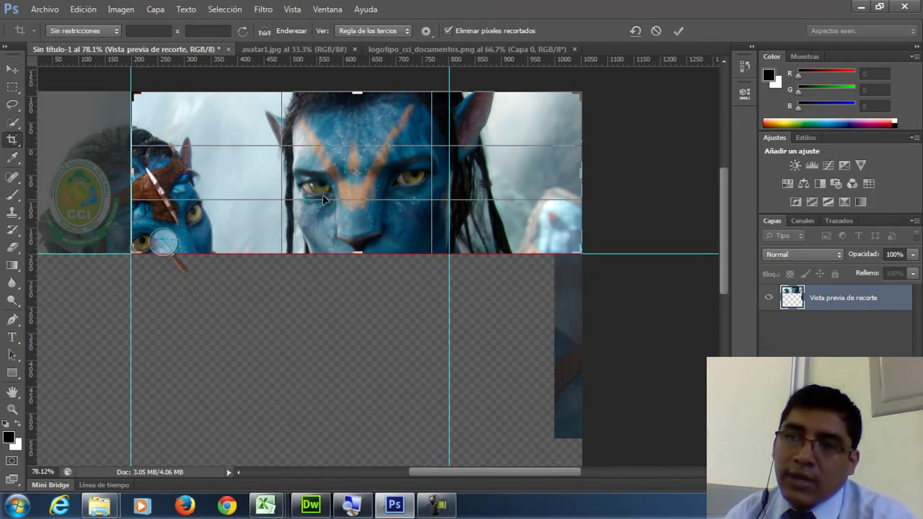
{"action": "key", "text": "Return"}
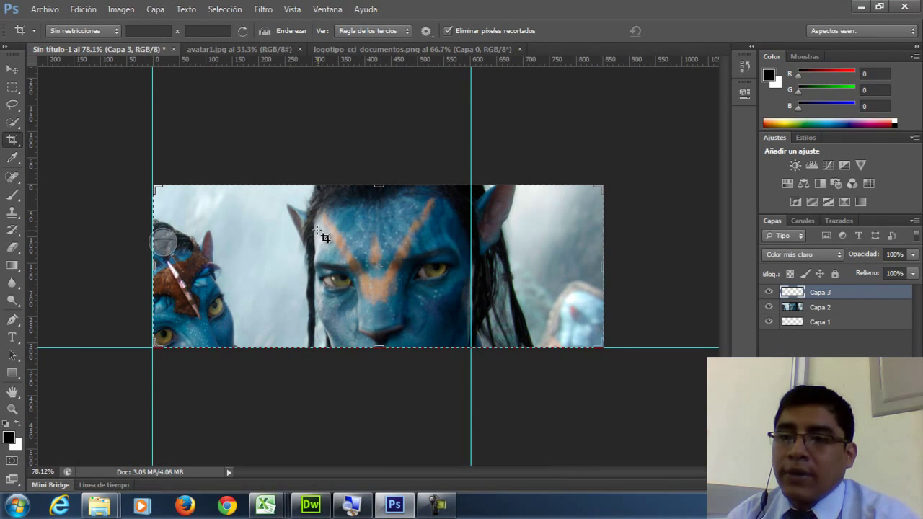
{"action": "left_click", "coordinate": [11, 70]}
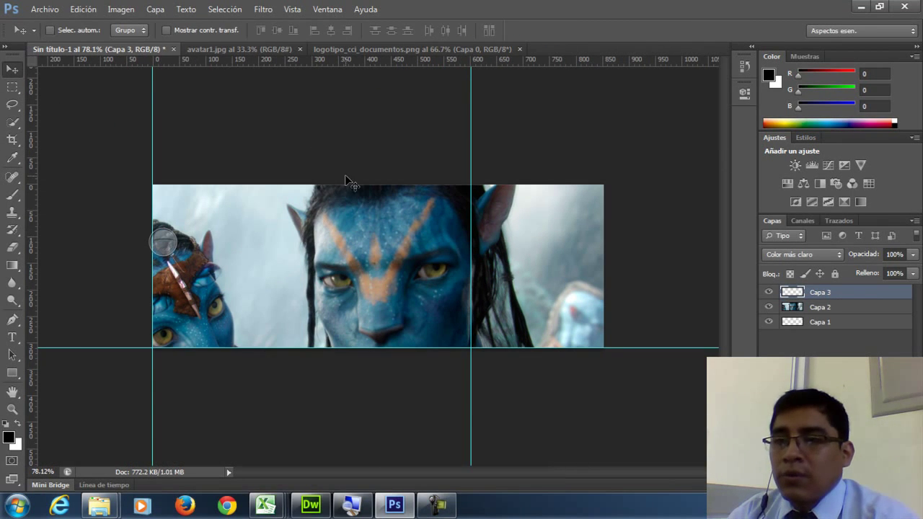
- Set up a web export of the banner as a high-quality JPEG at 60 and compare it with the original in two copies
{"action": "left_click", "coordinate": [43, 9]}
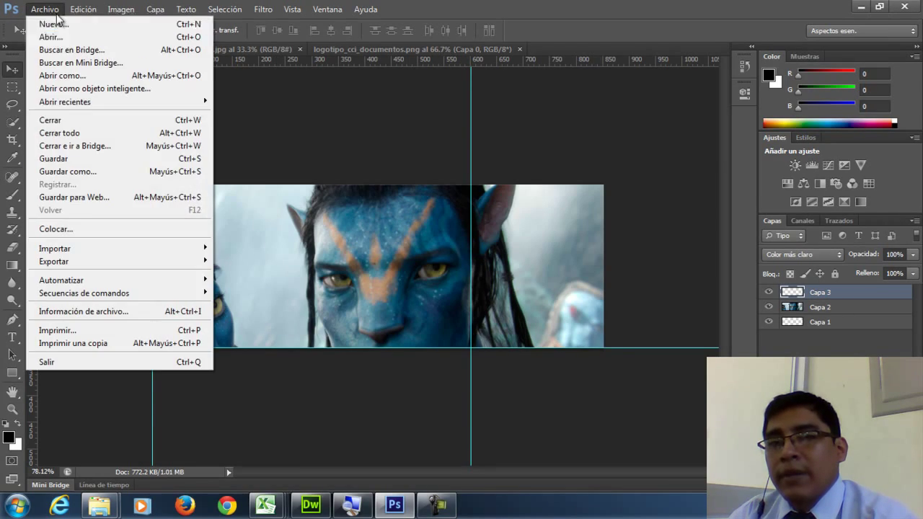
{"action": "left_click", "coordinate": [95, 204]}
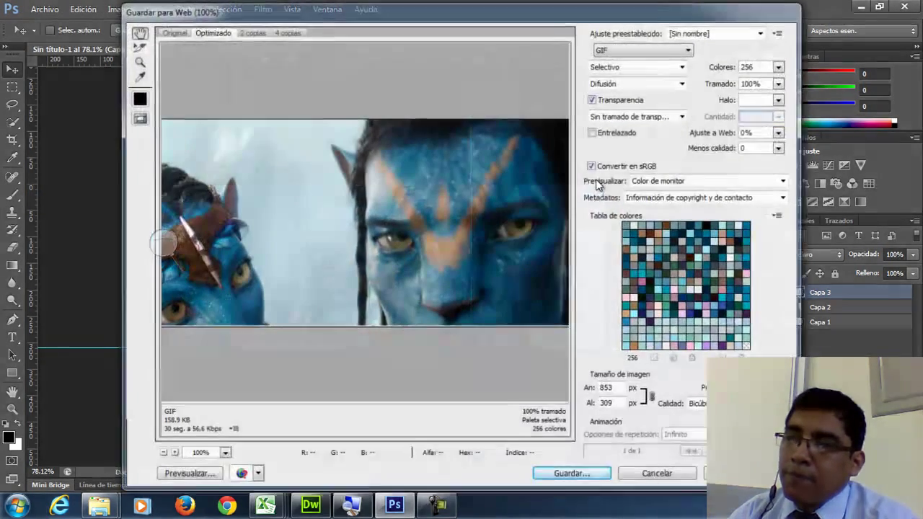
{"action": "left_click", "coordinate": [657, 49]}
{"action": "left_click", "coordinate": [631, 70]}
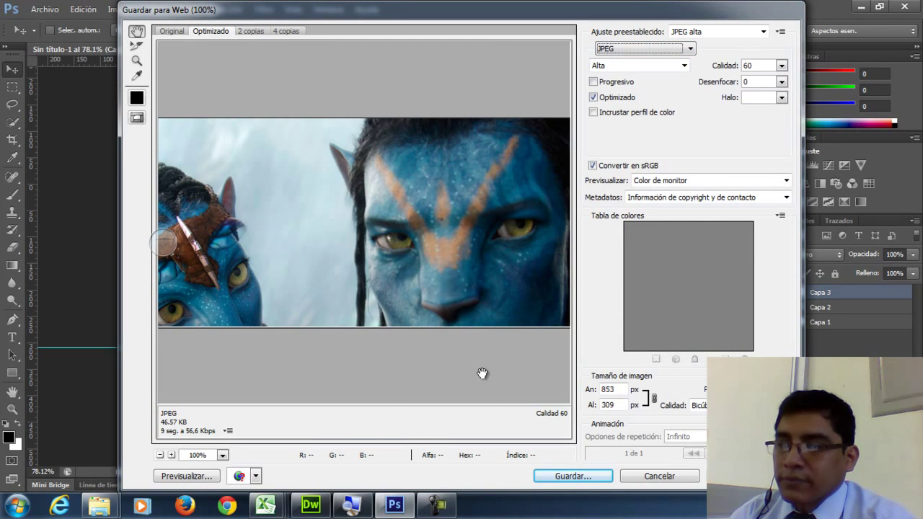
{"action": "left_click_drag", "start_coordinate": [482, 373], "coordinate": [457, 263]}
{"action": "left_click", "coordinate": [249, 31]}
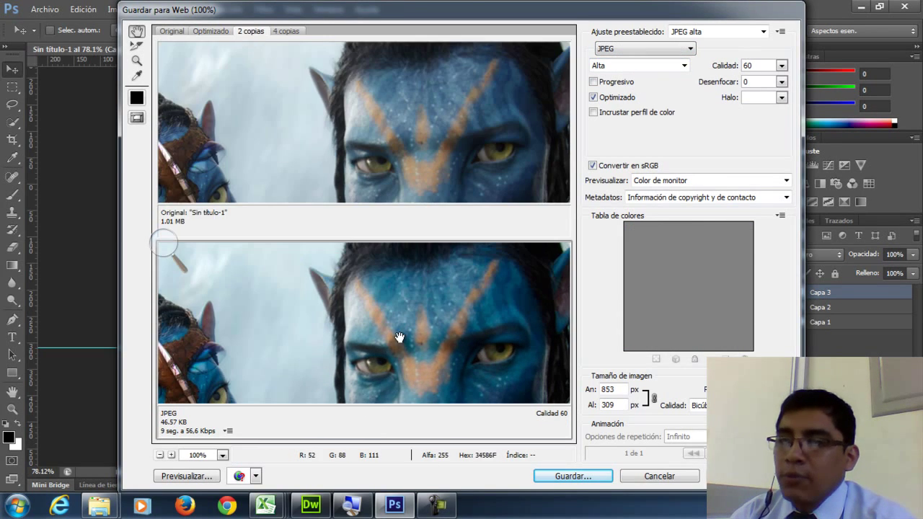
{"action": "left_click_drag", "start_coordinate": [401, 336], "coordinate": [371, 241]}
- Save the optimized image as banner in the imagenes folder of minombre_web on drive D
{"action": "left_click", "coordinate": [573, 476]}
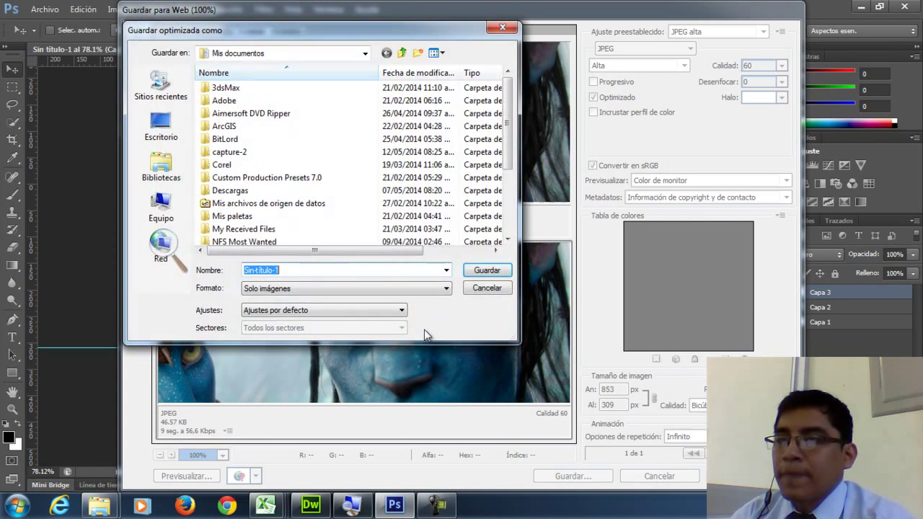
{"action": "left_click", "coordinate": [162, 206]}
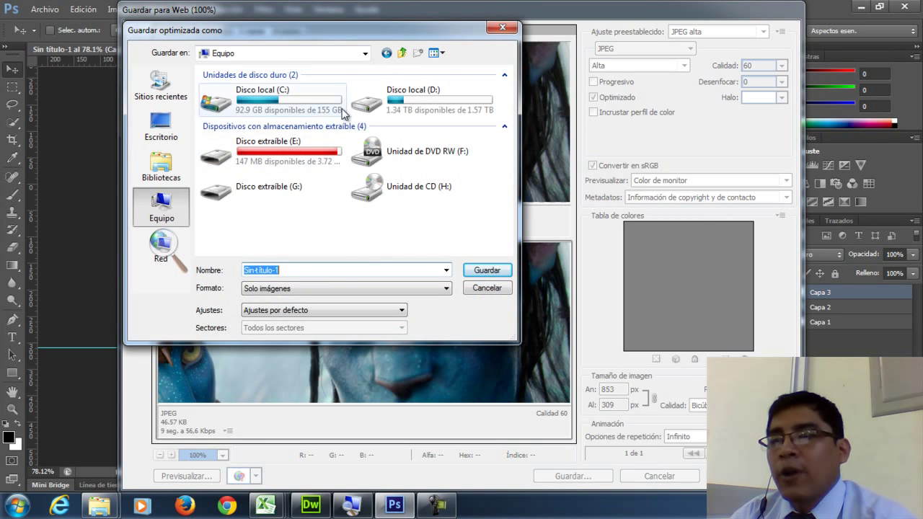
{"action": "double_click", "coordinate": [389, 101]}
{"action": "double_click", "coordinate": [241, 190]}
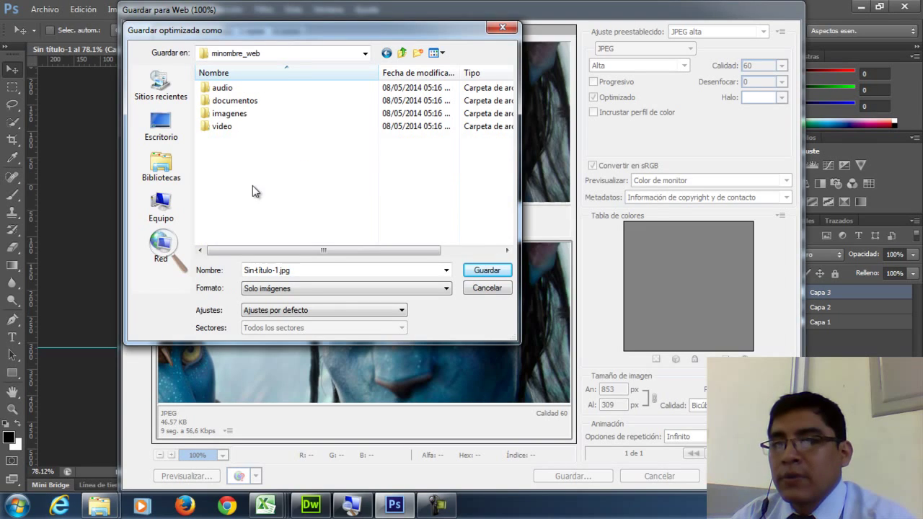
{"action": "double_click", "coordinate": [222, 116]}
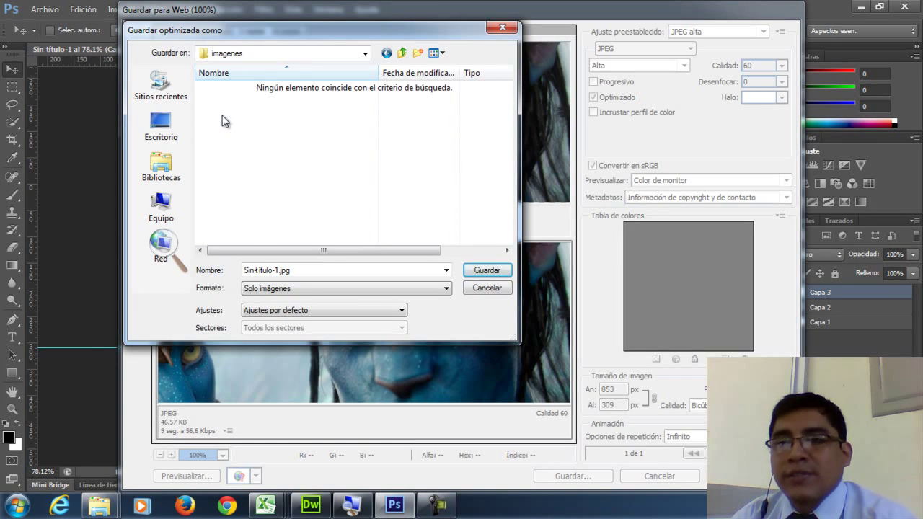
{"action": "double_click", "coordinate": [291, 269]}
{"action": "type", "text": "banner"}
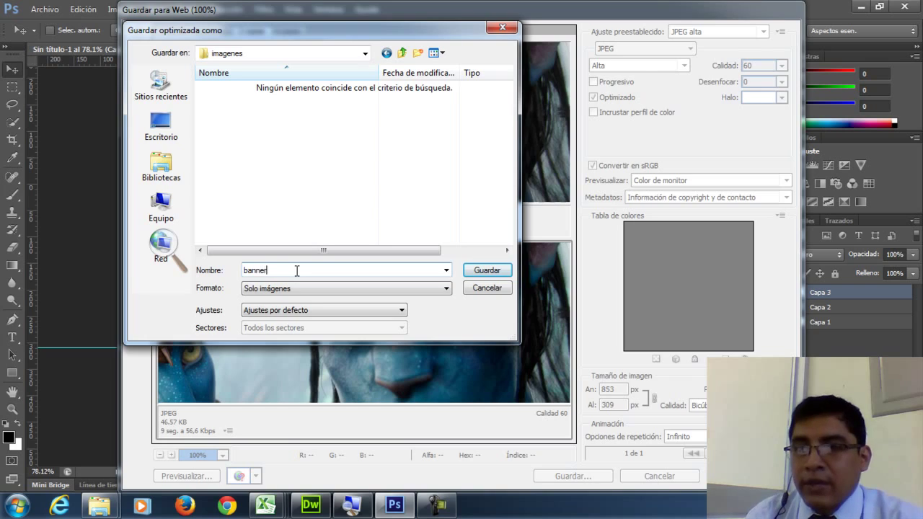
{"action": "key", "text": "Return"}
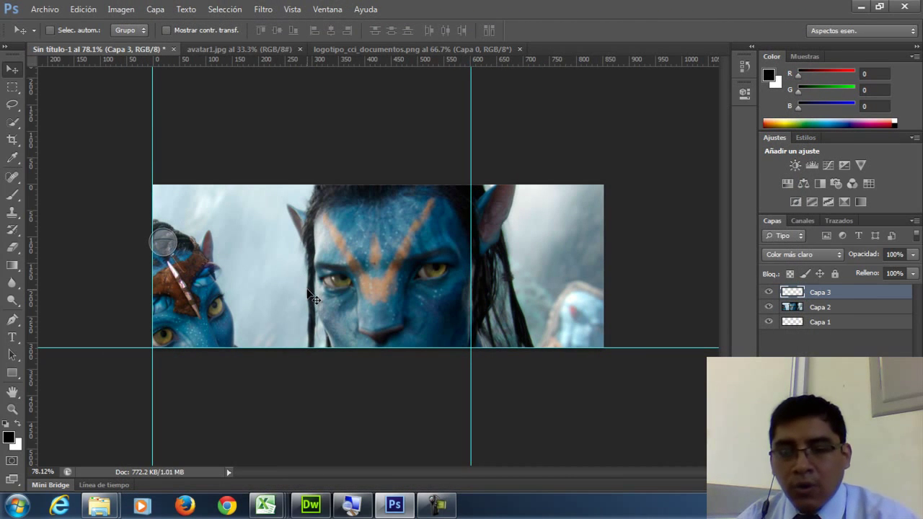
- Undo the banner crop and crop the canvas to the logo section bounded by the header guides, about 200 × 200 px
{"action": "key", "text": "ctrl+z"}
{"action": "scroll", "coordinate": [297, 252], "scroll_direction": "up", "scroll_amount": 4}
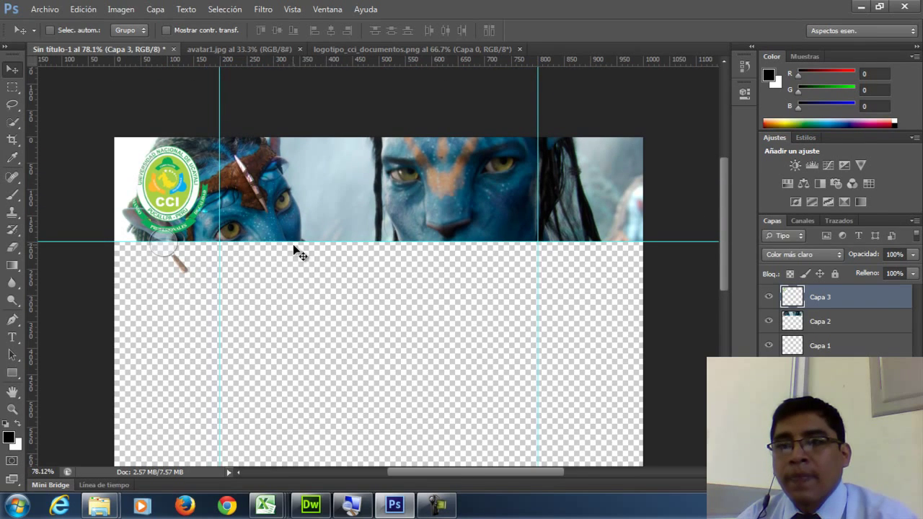
{"action": "left_click", "coordinate": [13, 140]}
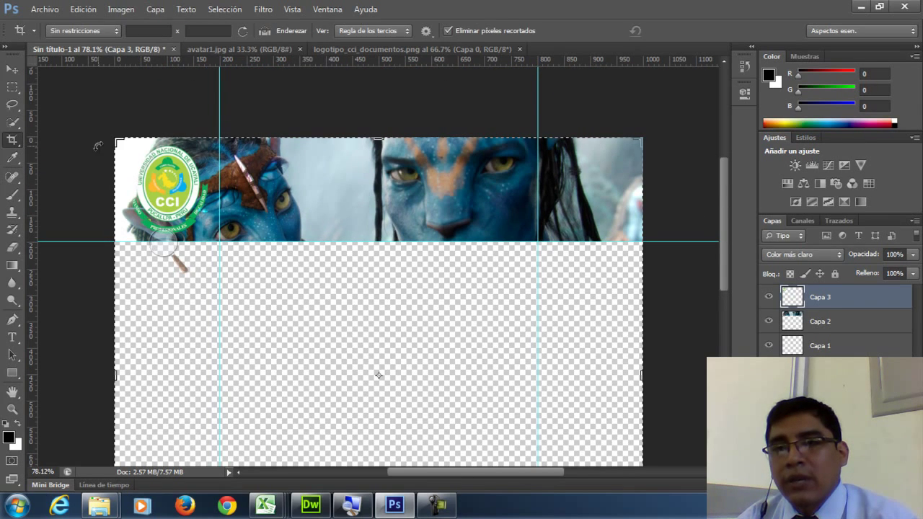
{"action": "left_click_drag", "start_coordinate": [644, 376], "coordinate": [430, 344]}
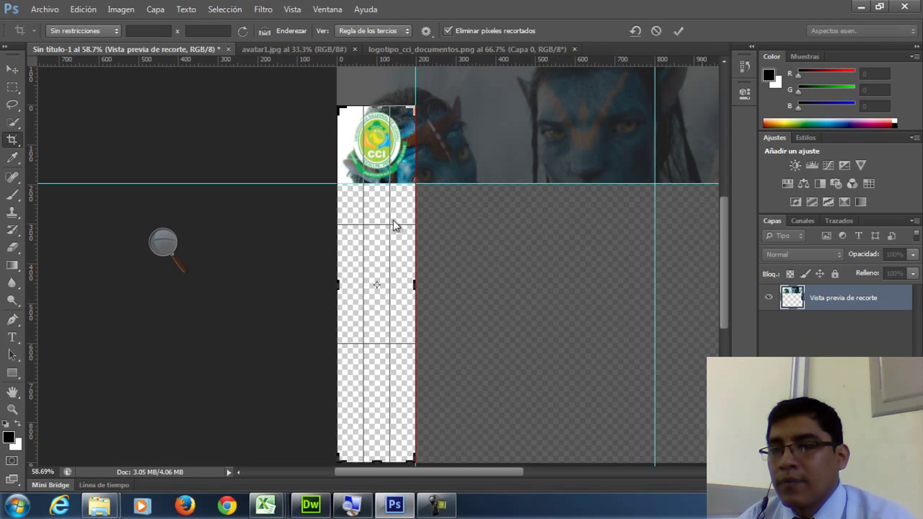
{"action": "left_click_drag", "start_coordinate": [377, 458], "coordinate": [382, 319]}
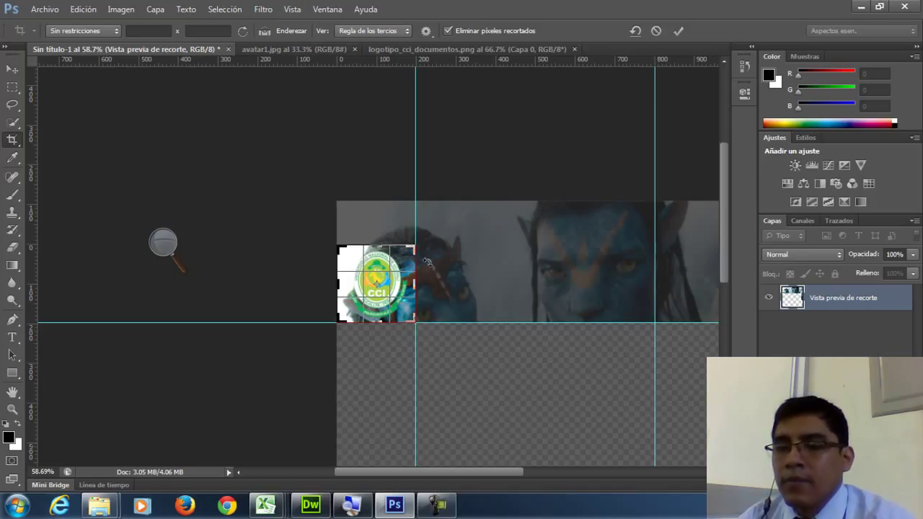
{"action": "key", "text": "Return"}
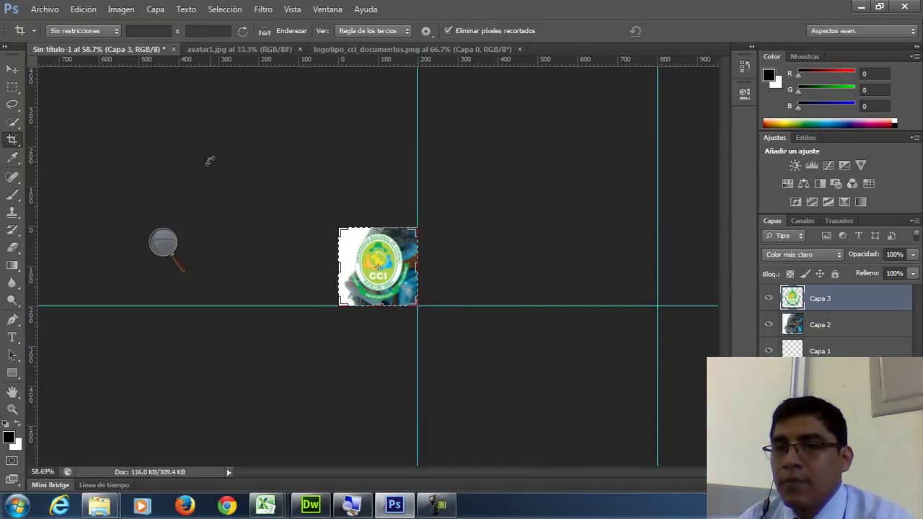
{"action": "left_click", "coordinate": [13, 69]}
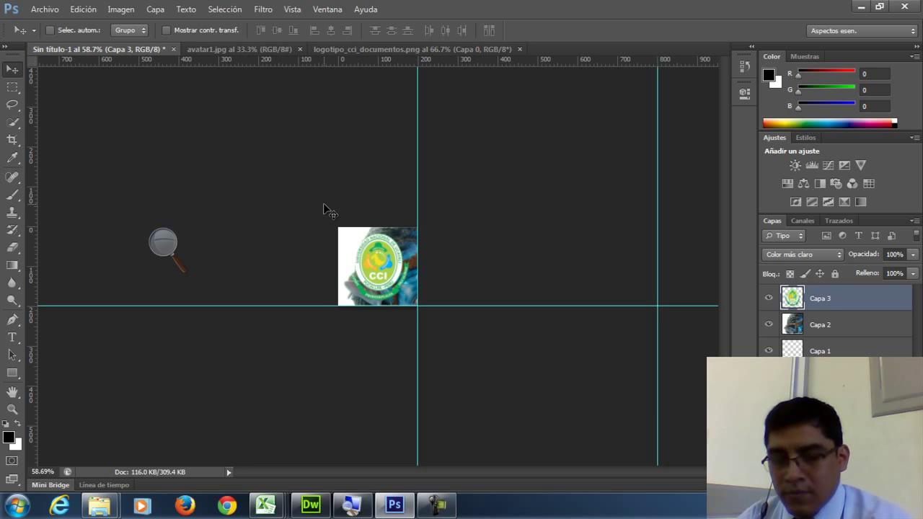
- Undo the logo crop to restore the full page template and make Capa 1 the active layer
{"action": "scroll", "coordinate": [294, 198], "scroll_direction": "down", "scroll_amount": 1}
{"action": "scroll", "coordinate": [521, 276], "scroll_direction": "up", "scroll_amount": 2}
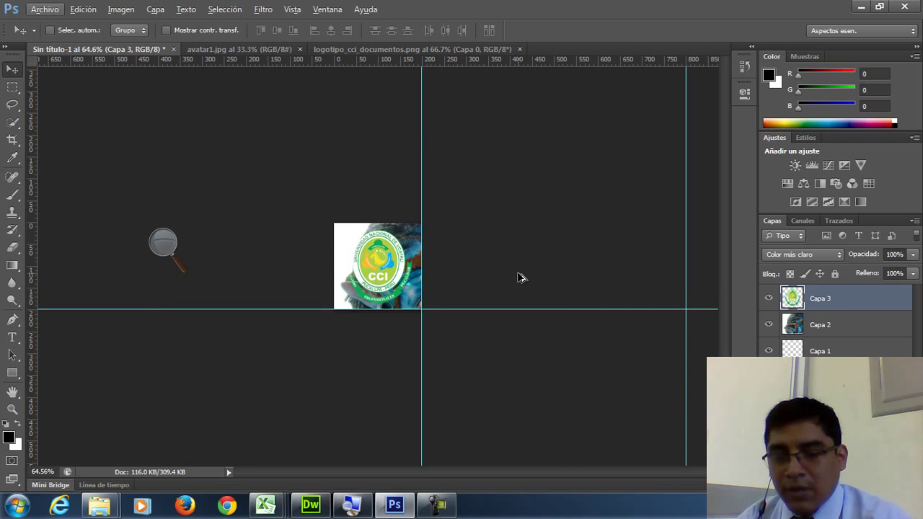
{"action": "key", "text": "ctrl+z"}
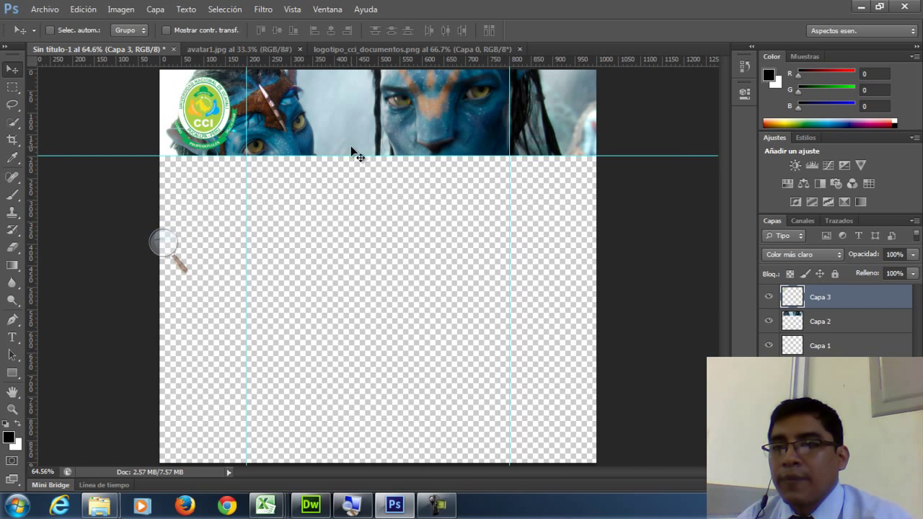
{"action": "scroll", "coordinate": [371, 227], "scroll_direction": "up", "scroll_amount": 2}
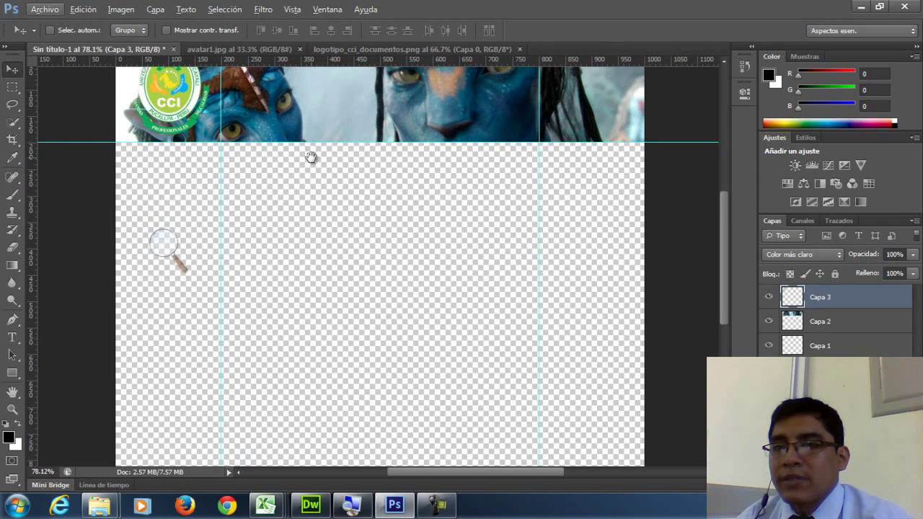
{"action": "left_click_drag", "start_coordinate": [310, 157], "coordinate": [360, 278]}
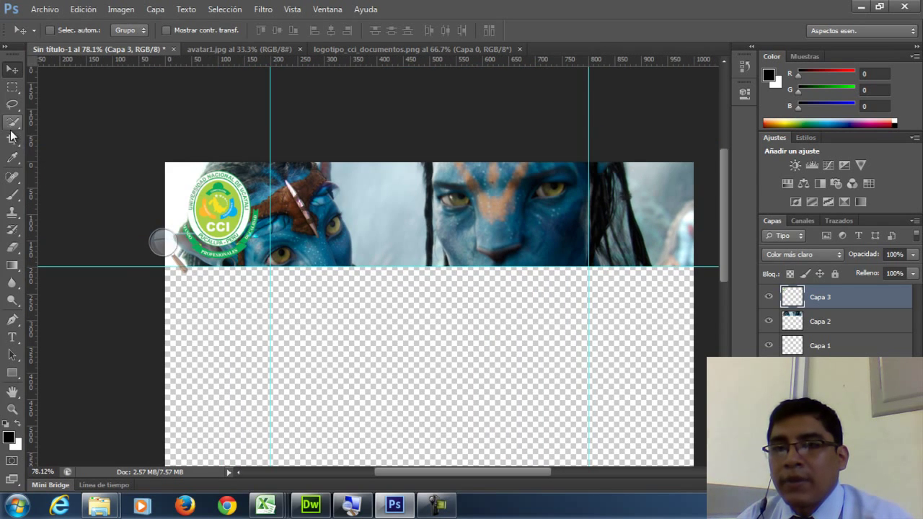
{"action": "left_click", "coordinate": [816, 352]}
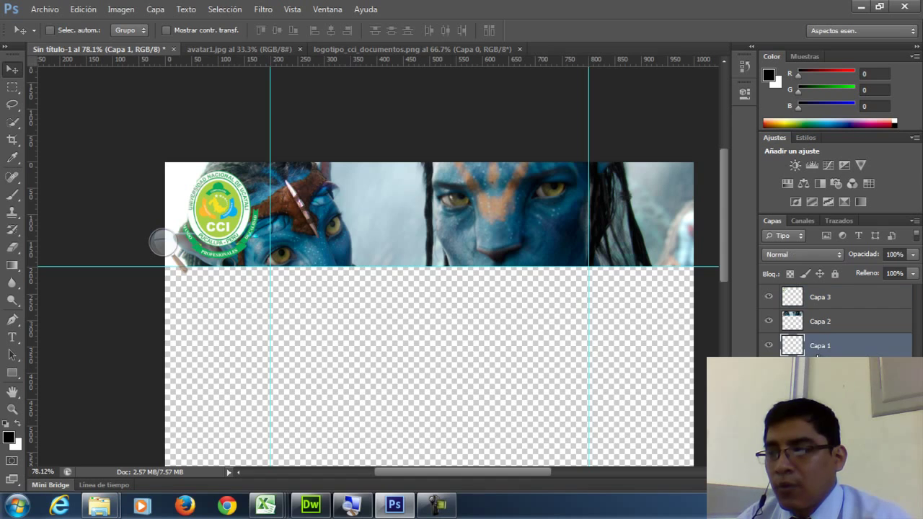
- Crop the canvas to the logo area bounded by the first vertical guide and the header guide, about 200 × 198 px
{"action": "left_click", "coordinate": [10, 142]}
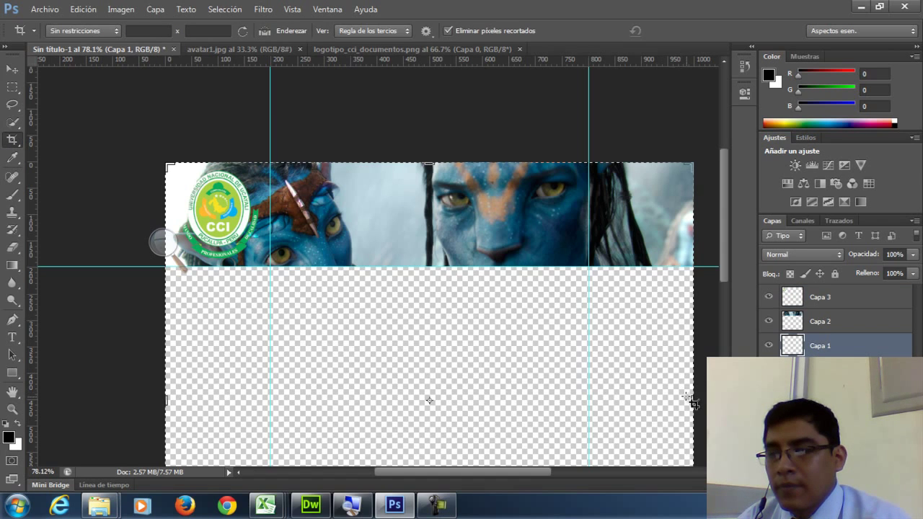
{"action": "left_click_drag", "start_coordinate": [689, 398], "coordinate": [477, 320]}
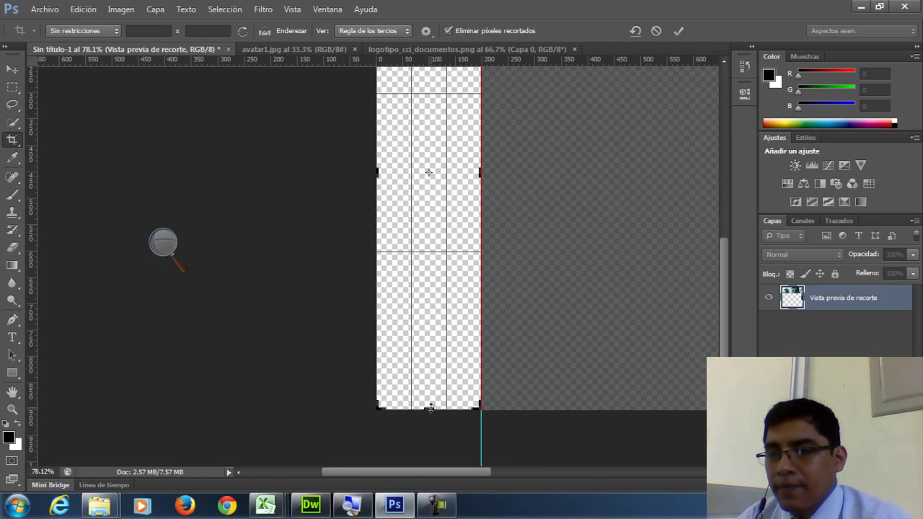
{"action": "left_click_drag", "start_coordinate": [430, 404], "coordinate": [430, 224]}
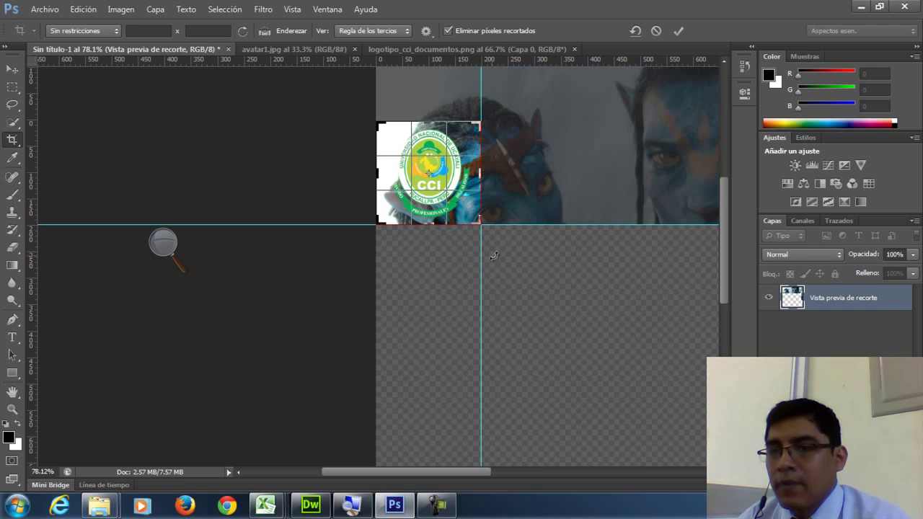
{"action": "key", "text": "Return"}
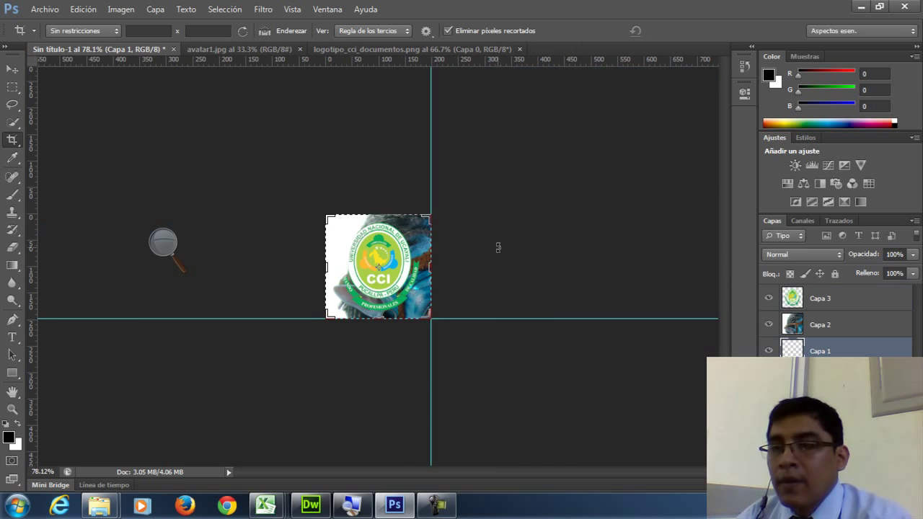
- Export the cropped logo for the web as a high-quality JPEG at 60, saved as logo in the imagenes folder
{"action": "key", "text": "v"}
{"action": "left_click", "coordinate": [45, 9]}
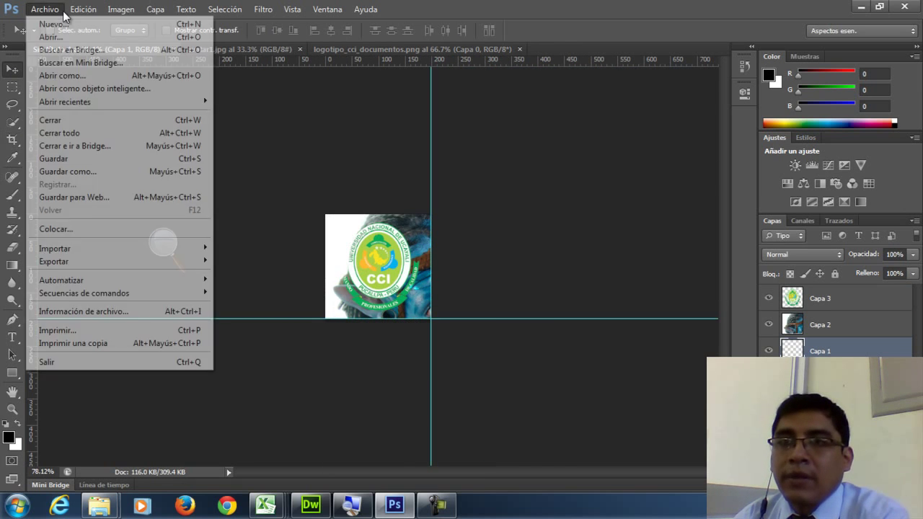
{"action": "left_click", "coordinate": [111, 197]}
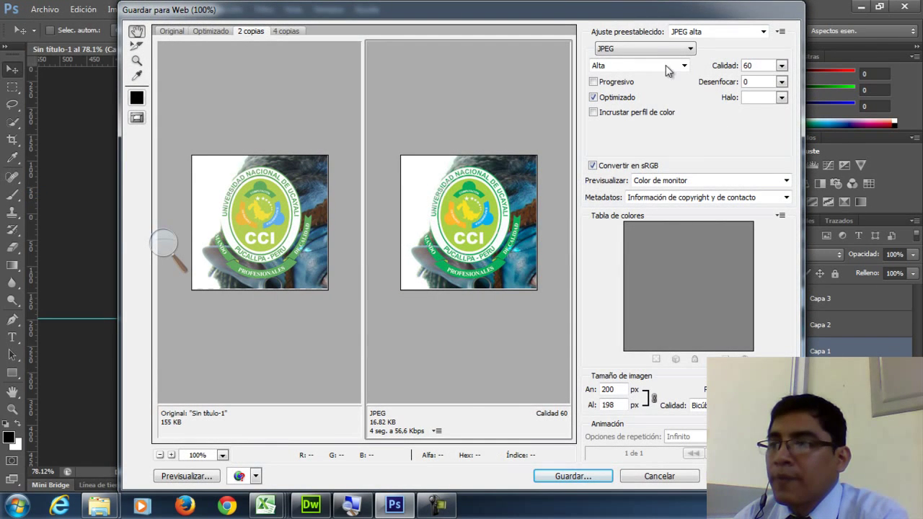
{"action": "left_click", "coordinate": [573, 476]}
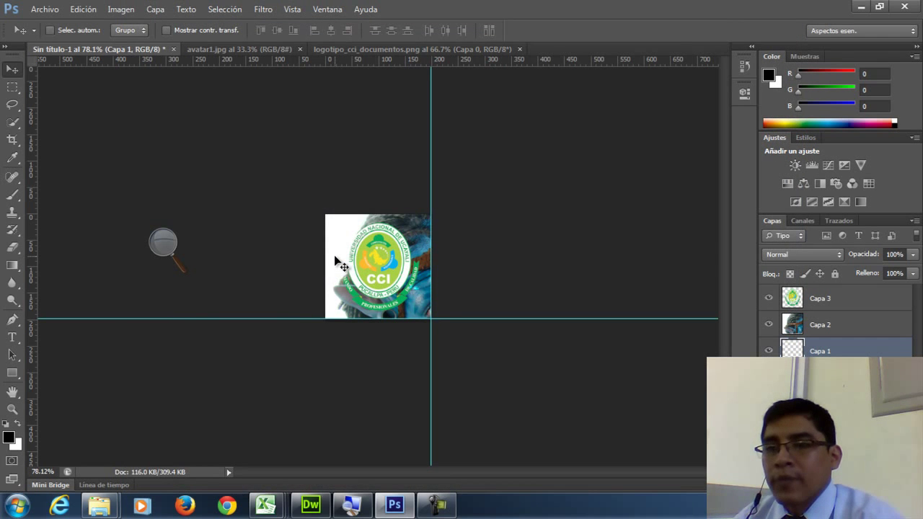
- Open the imagenes folder of minombre_web on drive D and view the exported banner and logo images
{"action": "mouse_move", "coordinate": [108, 503]}
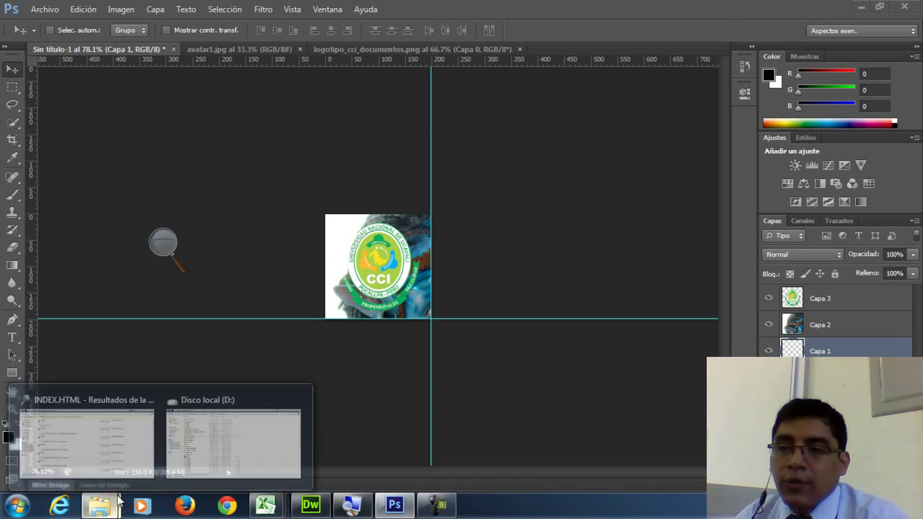
{"action": "left_click", "coordinate": [198, 451]}
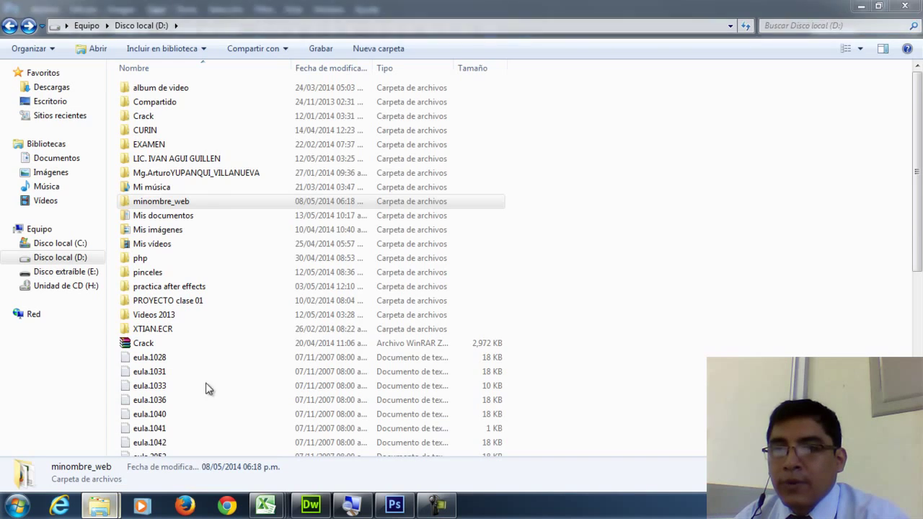
{"action": "double_click", "coordinate": [173, 201]}
{"action": "double_click", "coordinate": [169, 120]}
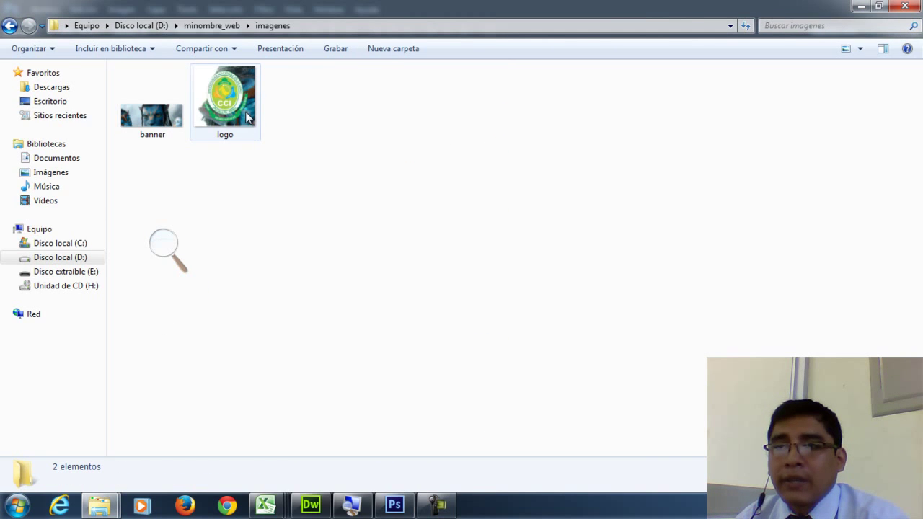
{"action": "double_click", "coordinate": [151, 115]}
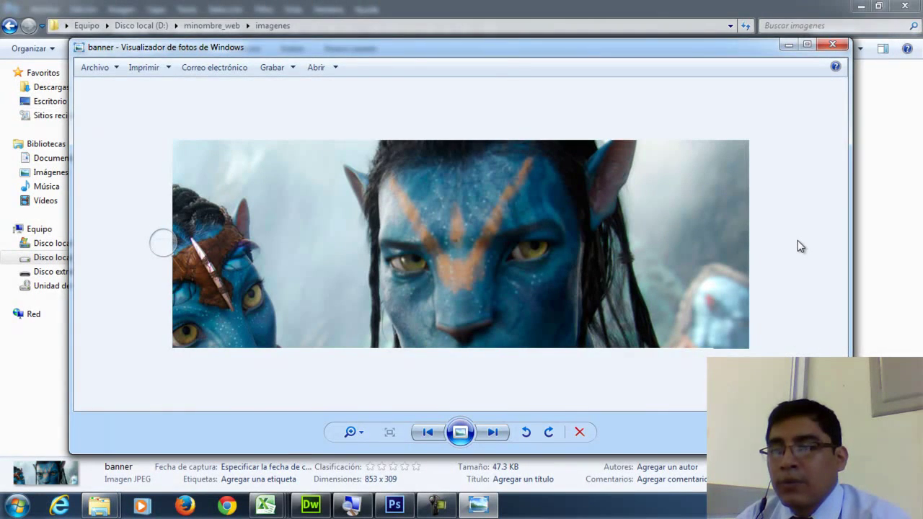
{"action": "key", "text": "Right"}
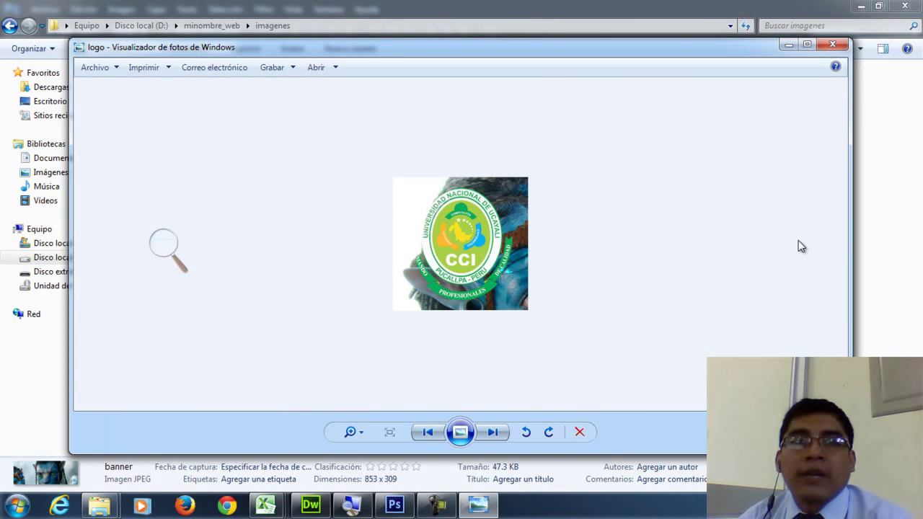
{"action": "key", "text": "Left"}
{"action": "key", "text": "Right"}
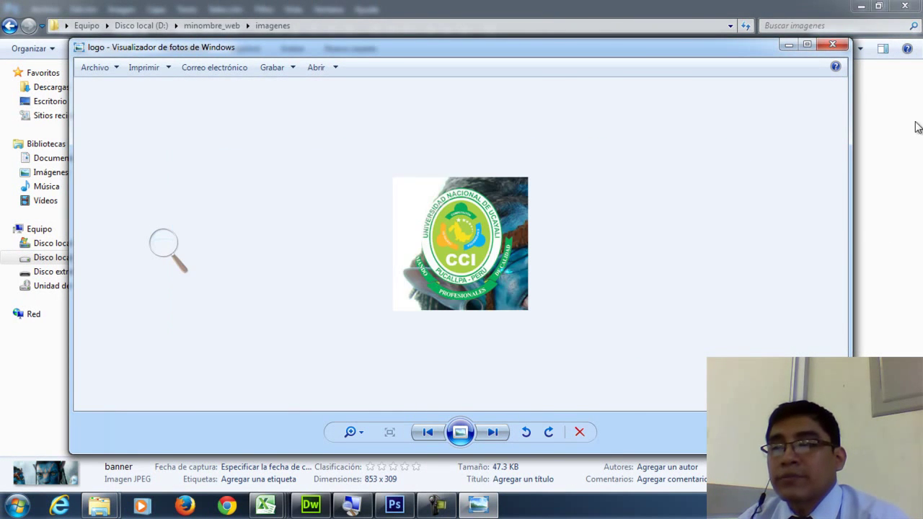
{"action": "left_click", "coordinate": [833, 46]}
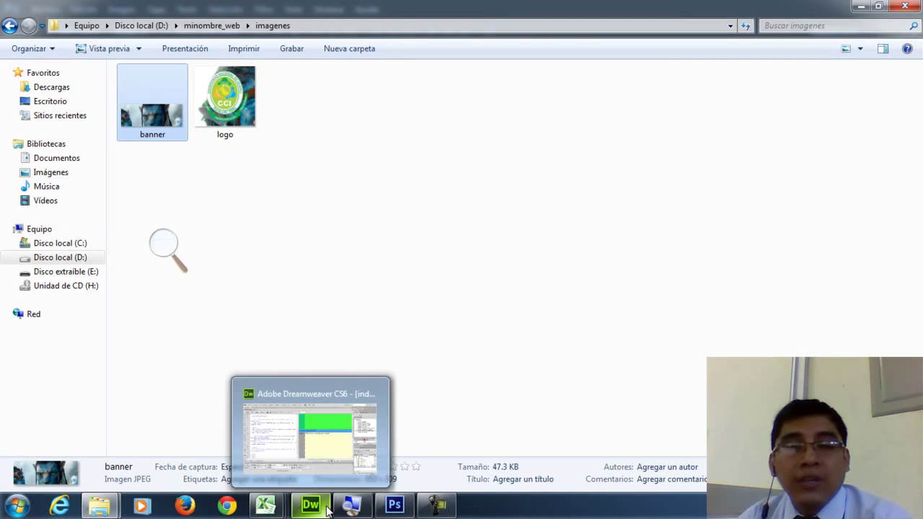
- Switch to Dreamweaver and show the index.html layout in design view only
{"action": "left_click", "coordinate": [328, 510]}
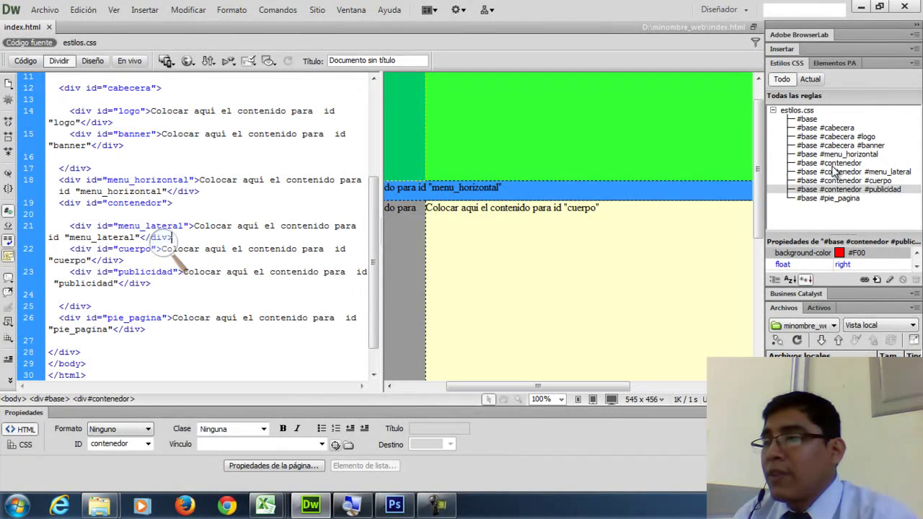
{"action": "left_click", "coordinate": [568, 145]}
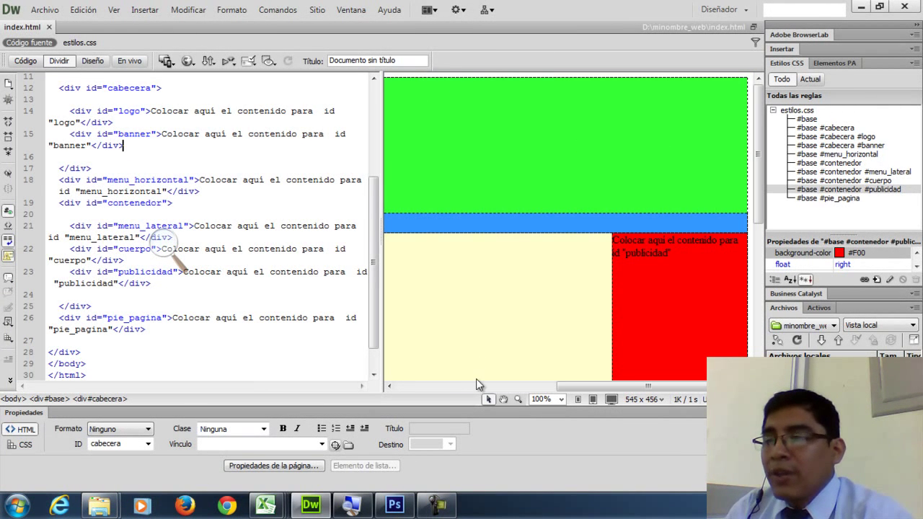
{"action": "left_click", "coordinate": [95, 62]}
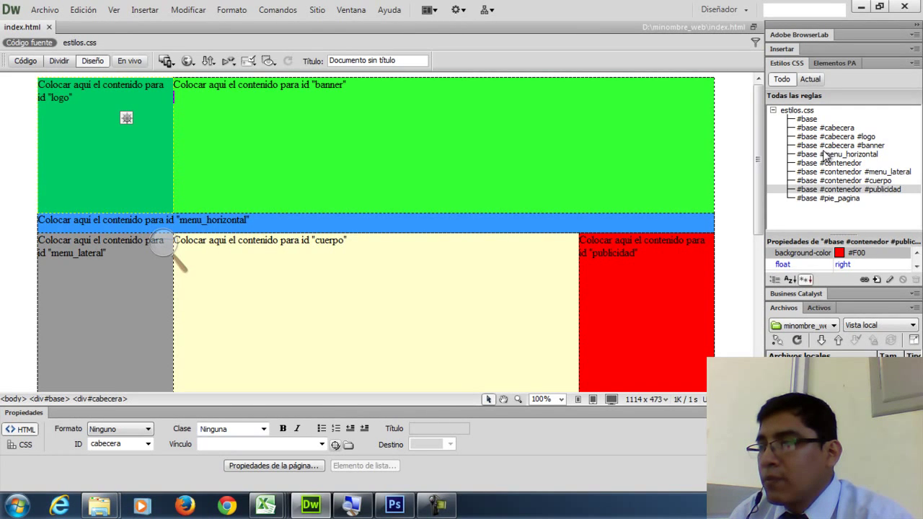
- Open the #base #cabecera #logo CSS rule for editing and clear its background color
{"action": "left_click", "coordinate": [830, 175]}
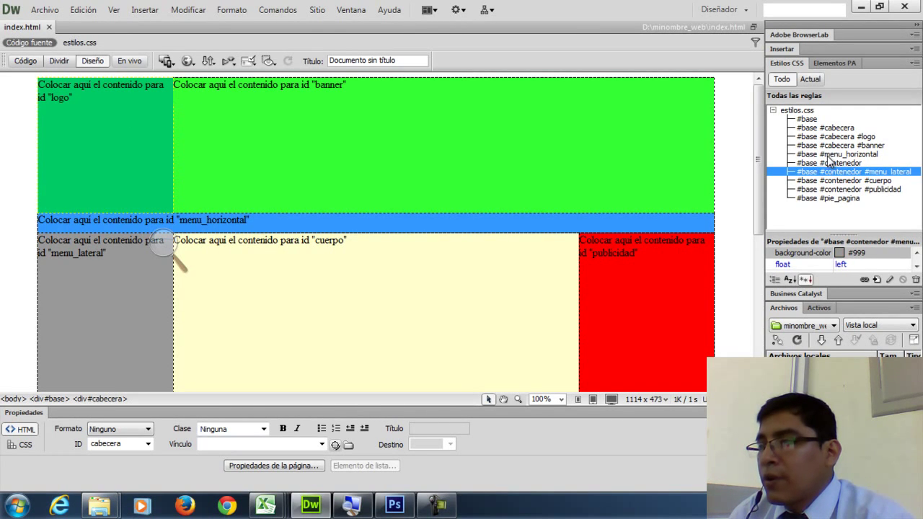
{"action": "left_click", "coordinate": [829, 154]}
{"action": "left_click", "coordinate": [836, 145]}
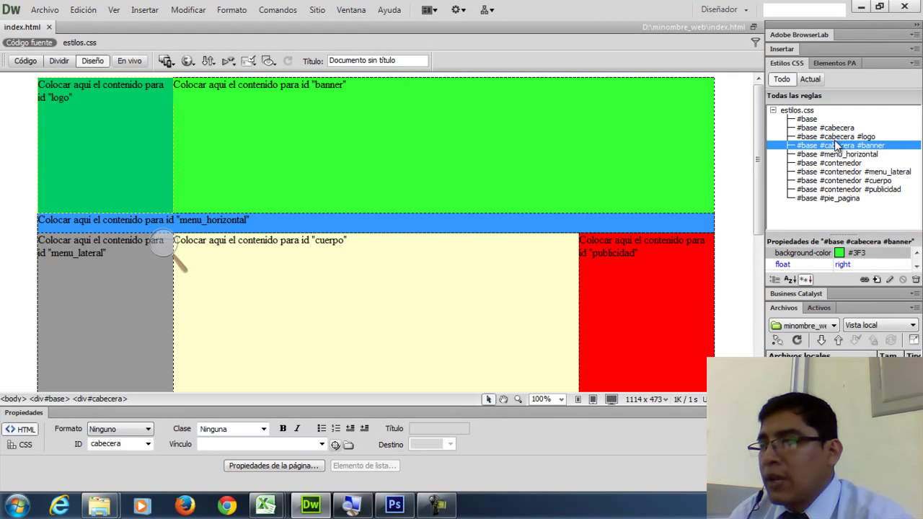
{"action": "double_click", "coordinate": [836, 137]}
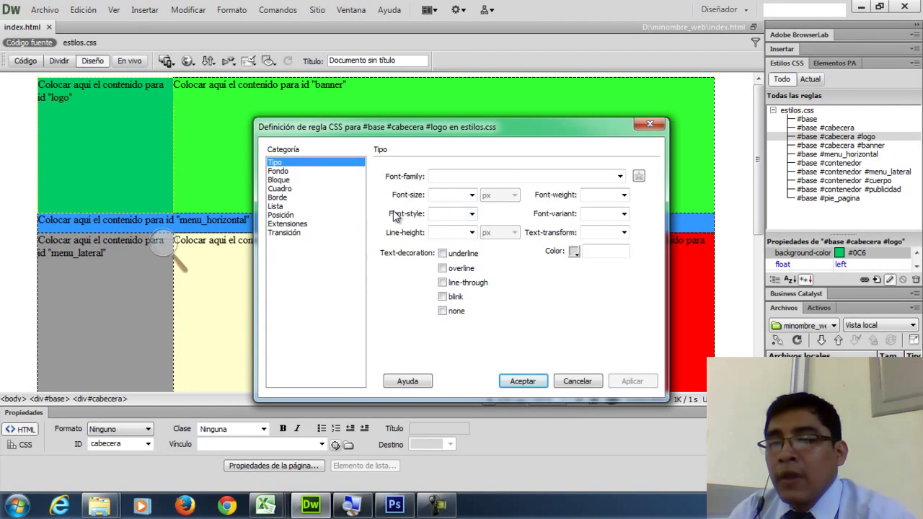
{"action": "left_click", "coordinate": [292, 173]}
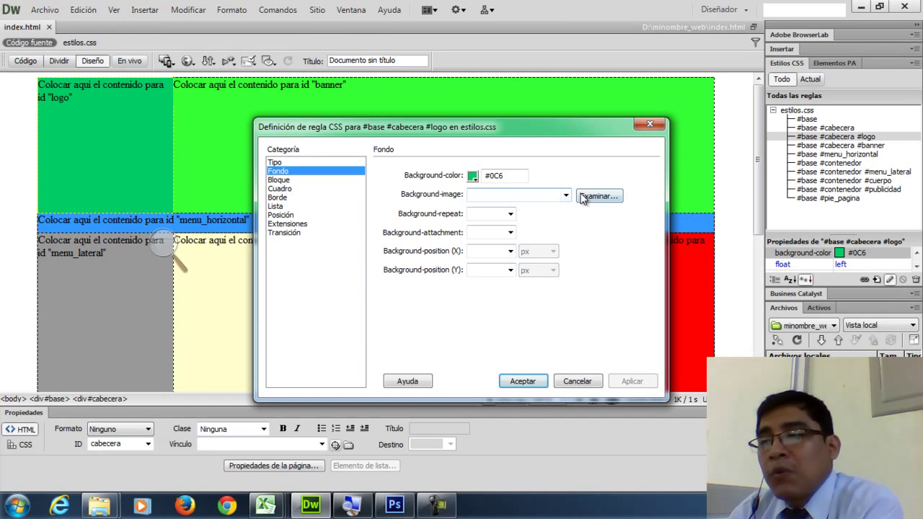
{"action": "left_click", "coordinate": [470, 175]}
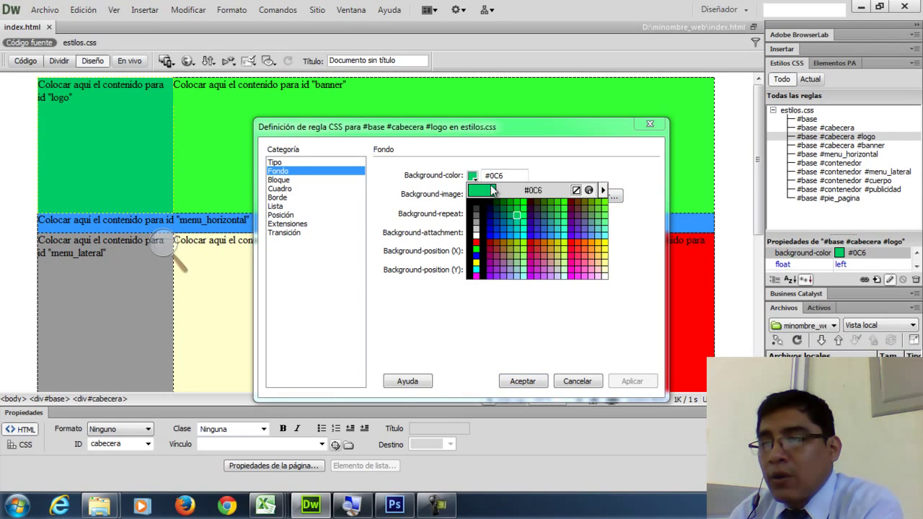
{"action": "left_click", "coordinate": [492, 190]}
{"action": "double_click", "coordinate": [481, 175]}
{"action": "key", "text": "BackSpace"}
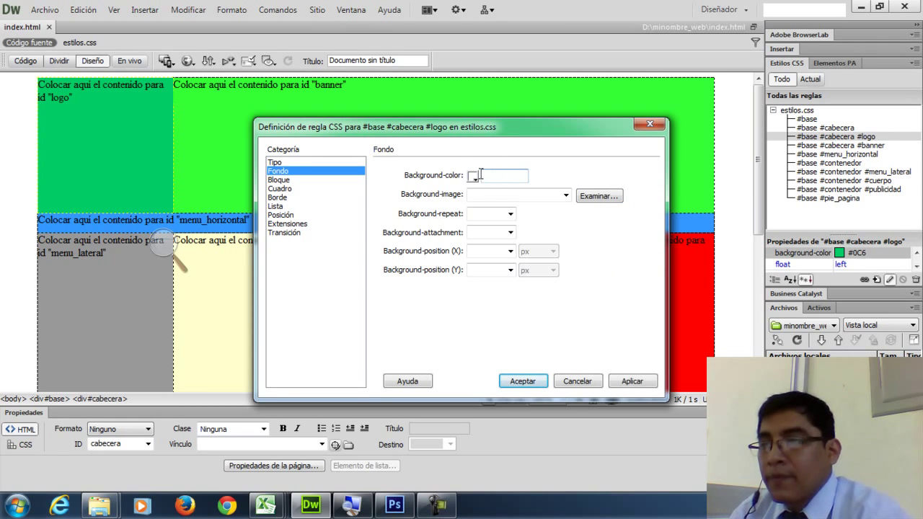
- Set imagenes/logo.jpg as the background image of the #logo rule and apply the rule definition
{"action": "left_click", "coordinate": [597, 199]}
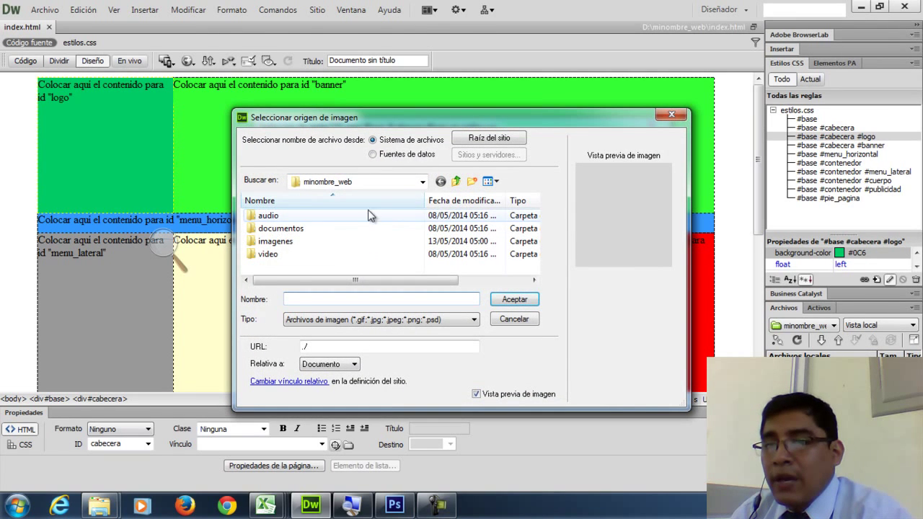
{"action": "double_click", "coordinate": [270, 240]}
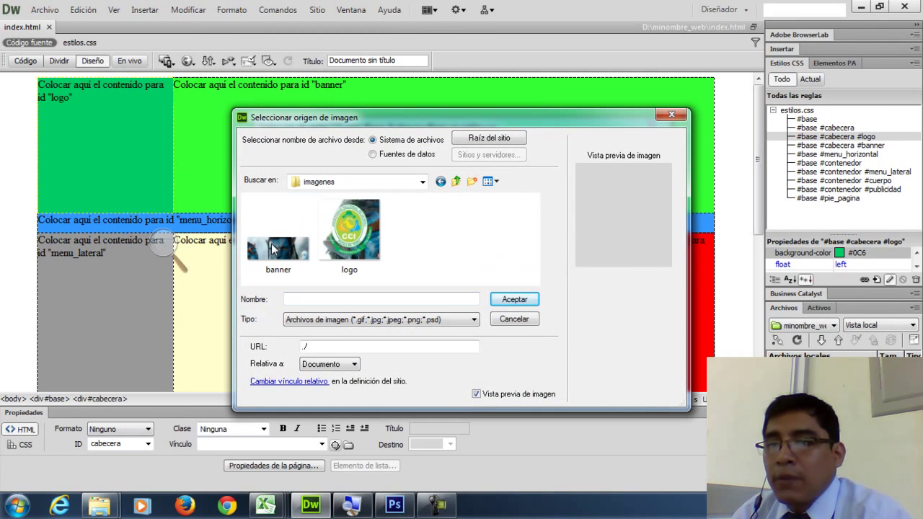
{"action": "left_click", "coordinate": [354, 240]}
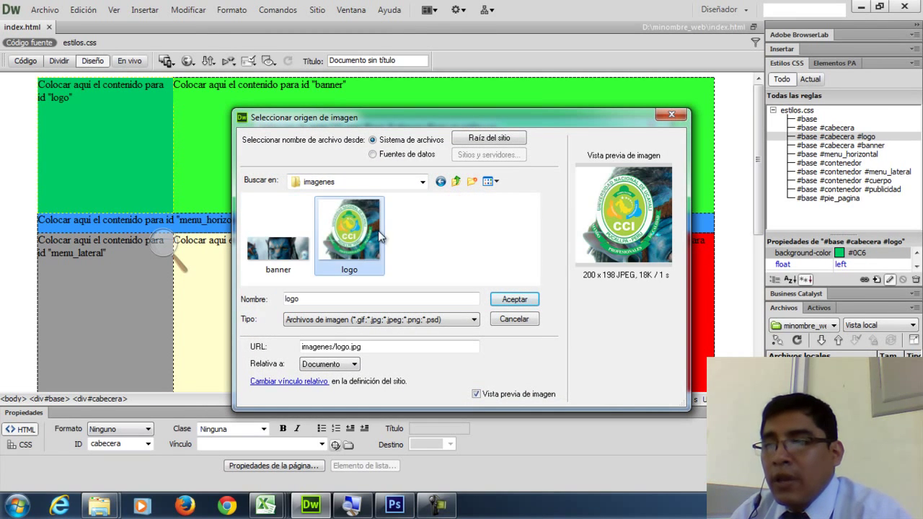
{"action": "left_click", "coordinate": [512, 300]}
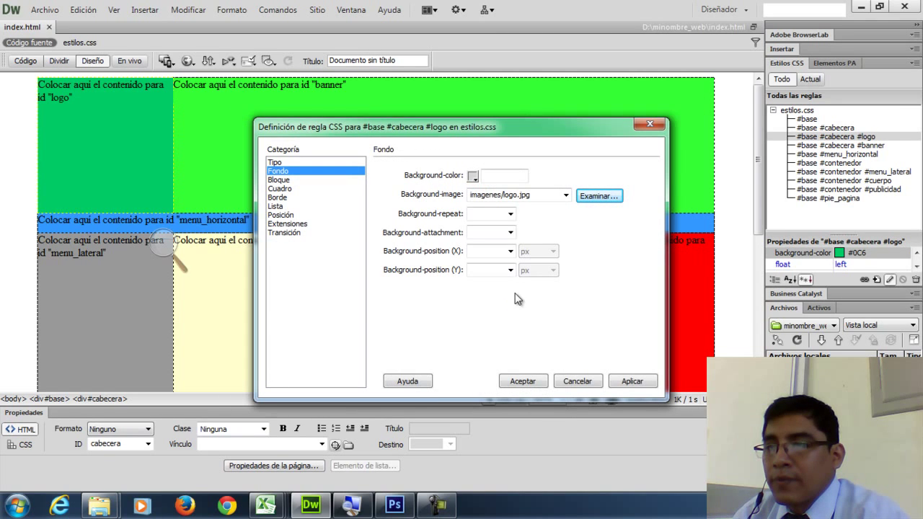
{"action": "left_click", "coordinate": [523, 382]}
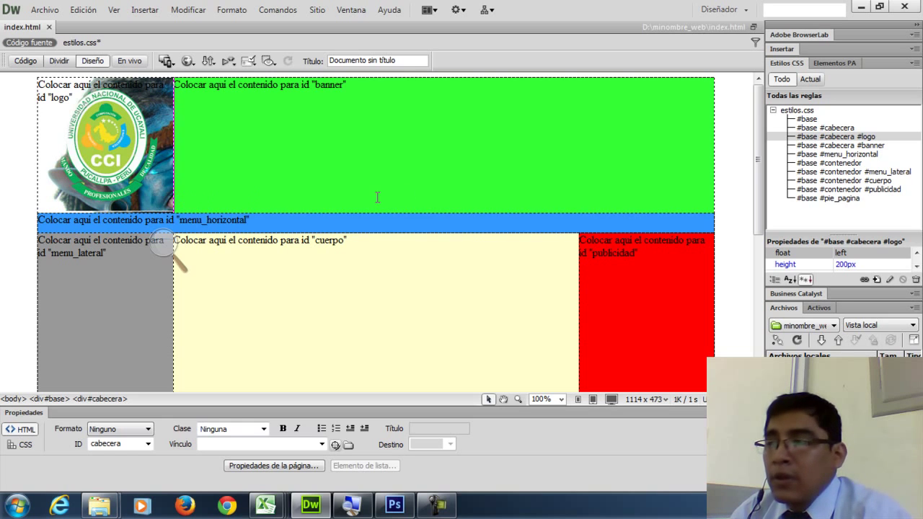
- Open the #base #cabecera #banner CSS rule for editing and clear its background color
{"action": "double_click", "coordinate": [847, 145]}
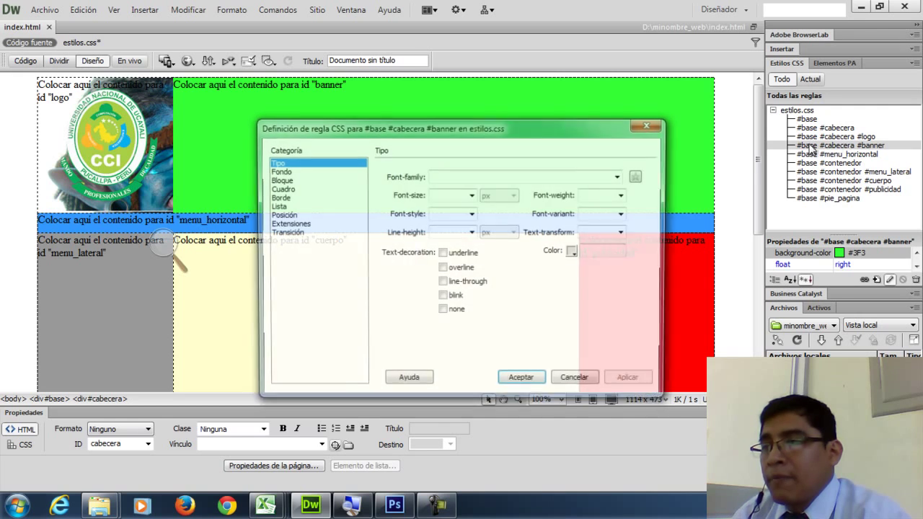
{"action": "left_click", "coordinate": [284, 188]}
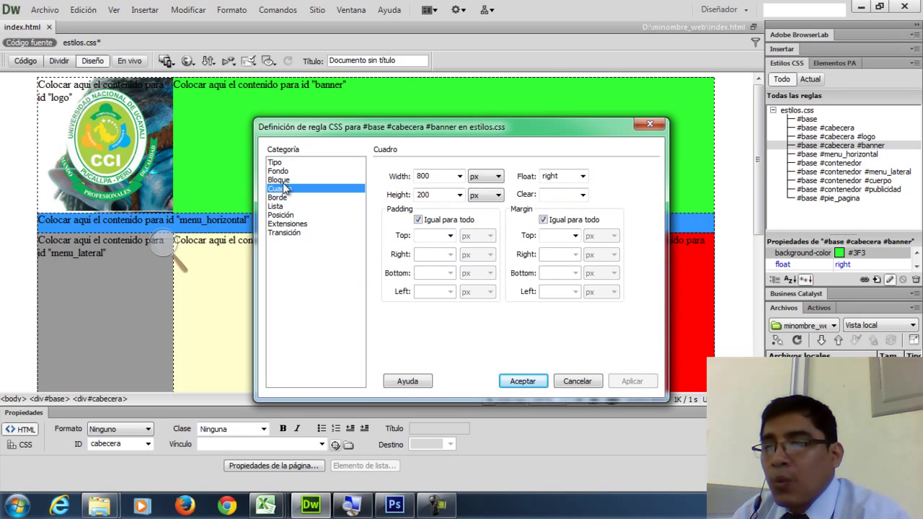
{"action": "left_click", "coordinate": [278, 172]}
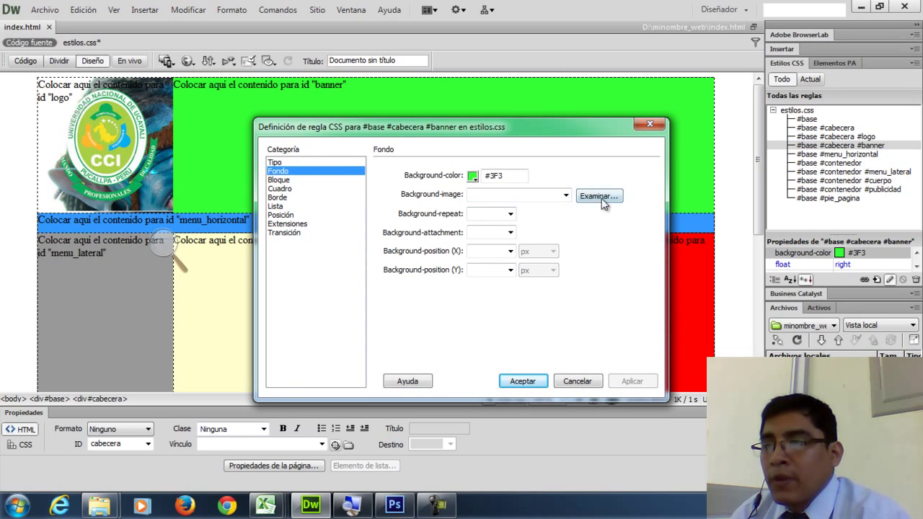
{"action": "key", "text": "BackSpace"}
{"action": "key", "text": "BackSpace"}
{"action": "key", "text": "BackSpace"}
{"action": "key", "text": "BackSpace"}
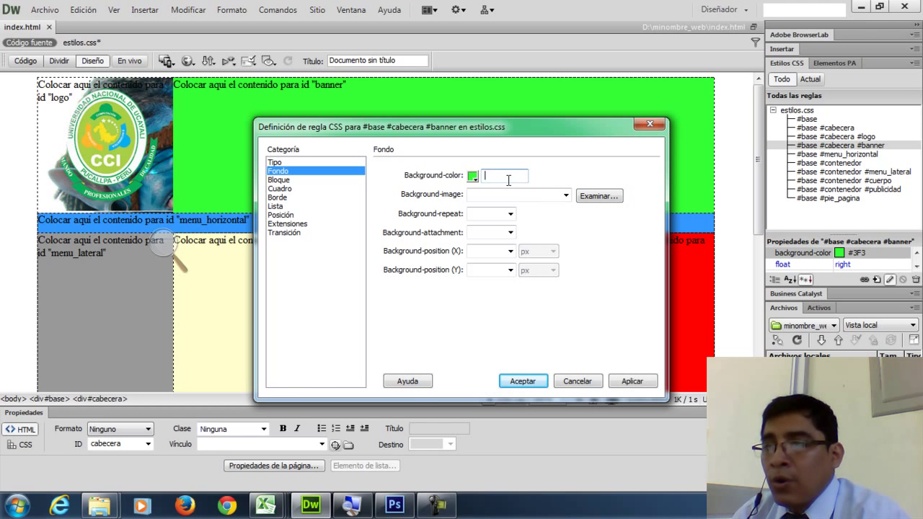
- Set the banner image from the imagenes folder as the #banner rule's background and accept the rule definition
{"action": "left_click", "coordinate": [598, 195]}
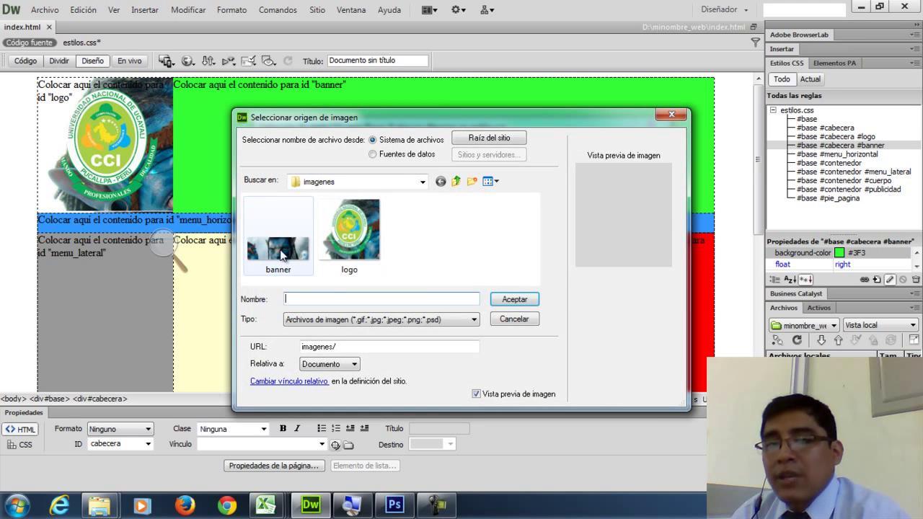
{"action": "double_click", "coordinate": [292, 249]}
{"action": "left_click", "coordinate": [525, 382]}
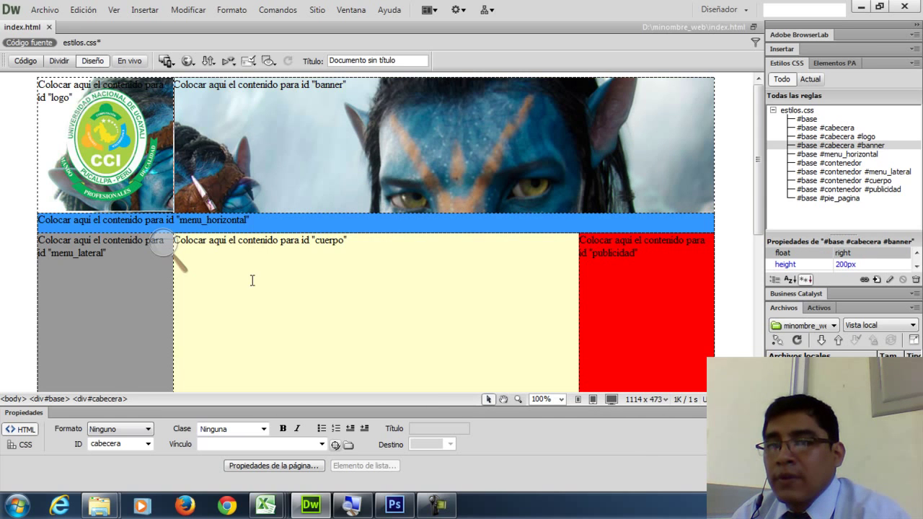
- Save the modified files and preview index.html in a maximized Internet Explorer window
{"action": "left_click", "coordinate": [252, 281]}
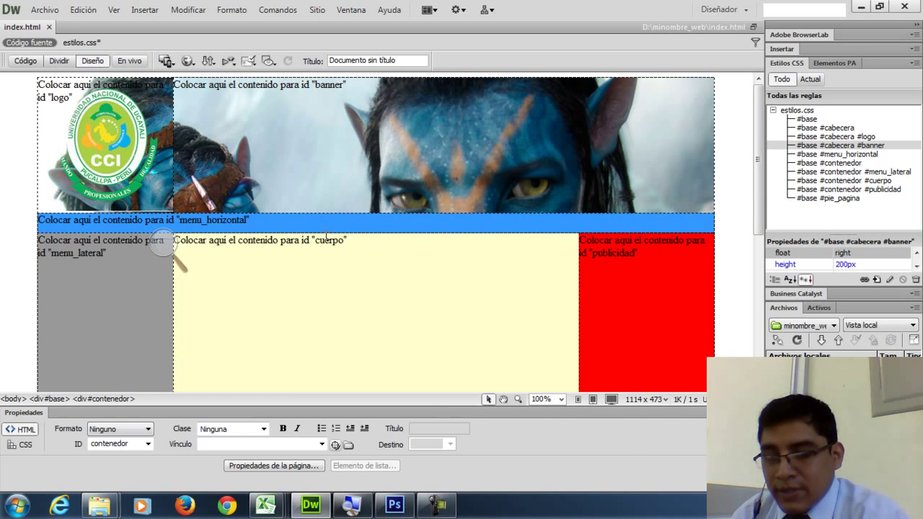
{"action": "key", "text": "F12"}
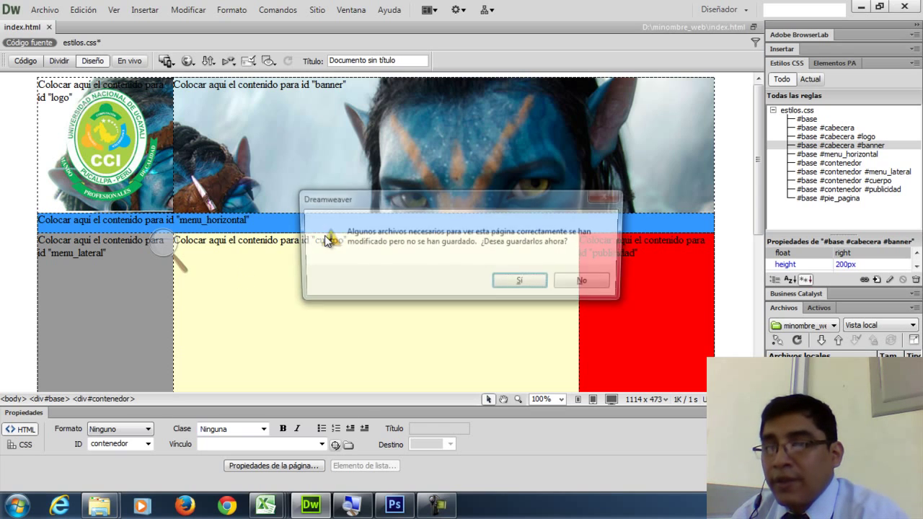
{"action": "left_click", "coordinate": [524, 281]}
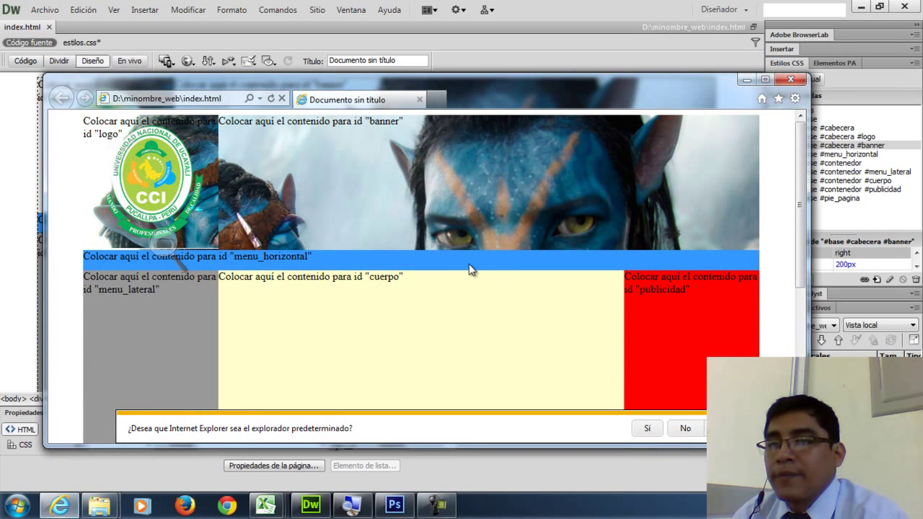
{"action": "left_click", "coordinate": [772, 81]}
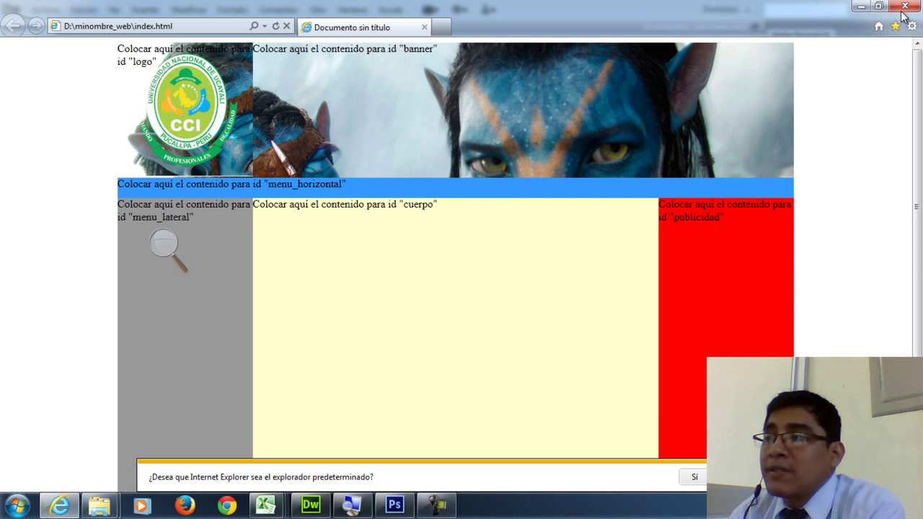
- Switch to Photoshop and undo the logo crop to bring back the full page template
{"action": "left_click", "coordinate": [311, 504]}
{"action": "left_click", "coordinate": [389, 507]}
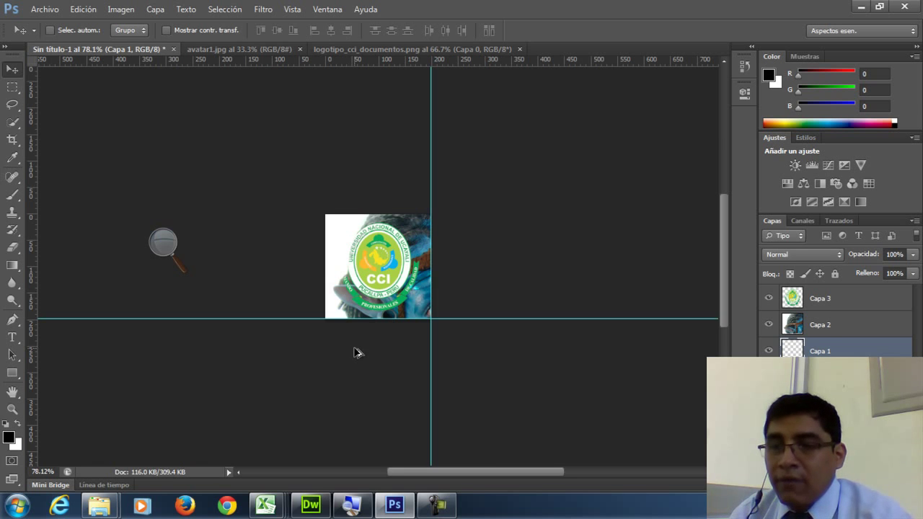
{"action": "scroll", "coordinate": [381, 282], "scroll_direction": "up", "scroll_amount": 3}
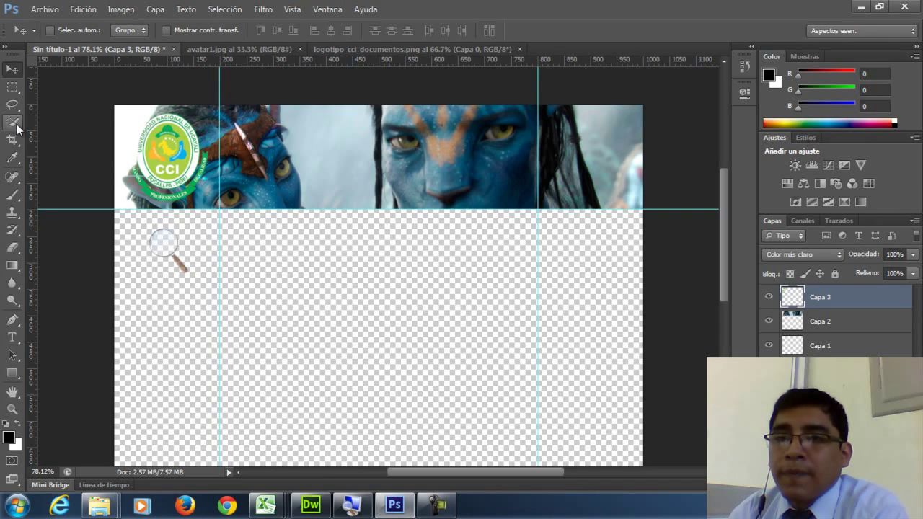
- Select the banner area from the first vertical guide to the canvas's far edge, above the horizontal guide, and crop the image to it
{"action": "left_click", "coordinate": [12, 87]}
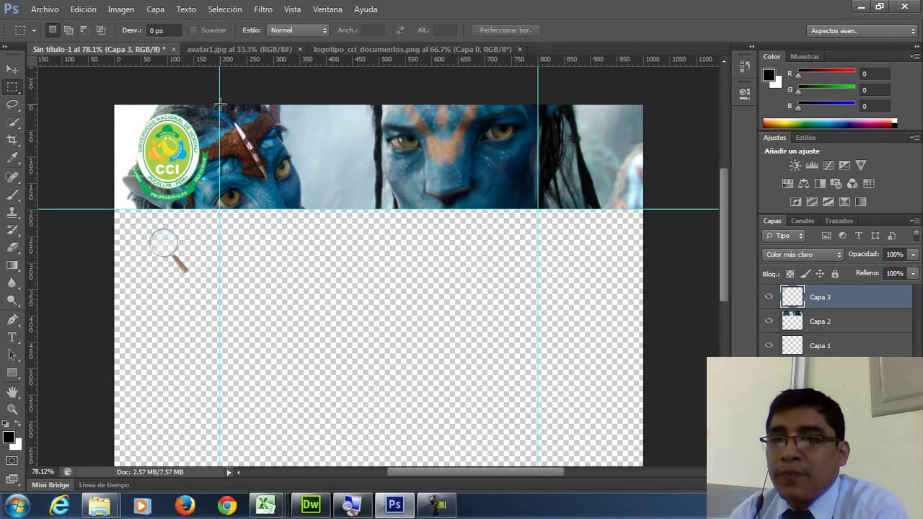
{"action": "left_click_drag", "start_coordinate": [219, 103], "coordinate": [644, 209]}
{"action": "left_click", "coordinate": [121, 9]}
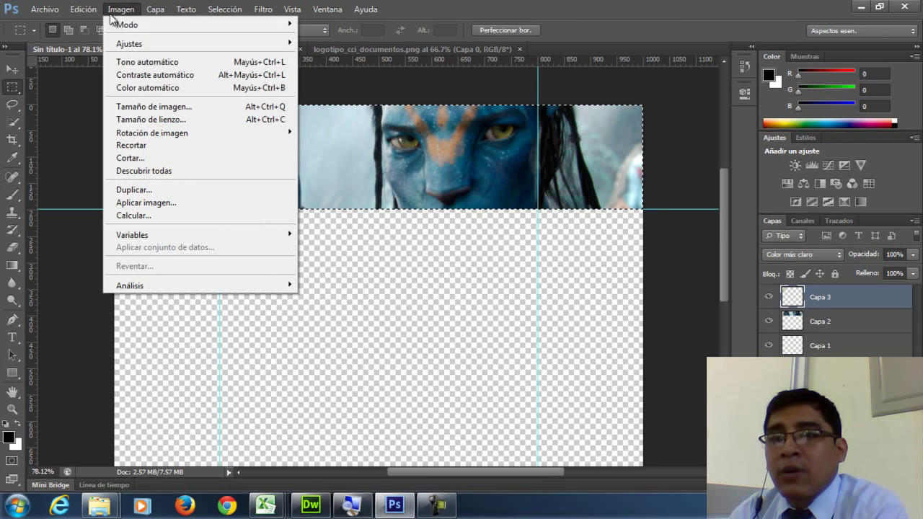
{"action": "left_click", "coordinate": [149, 145]}
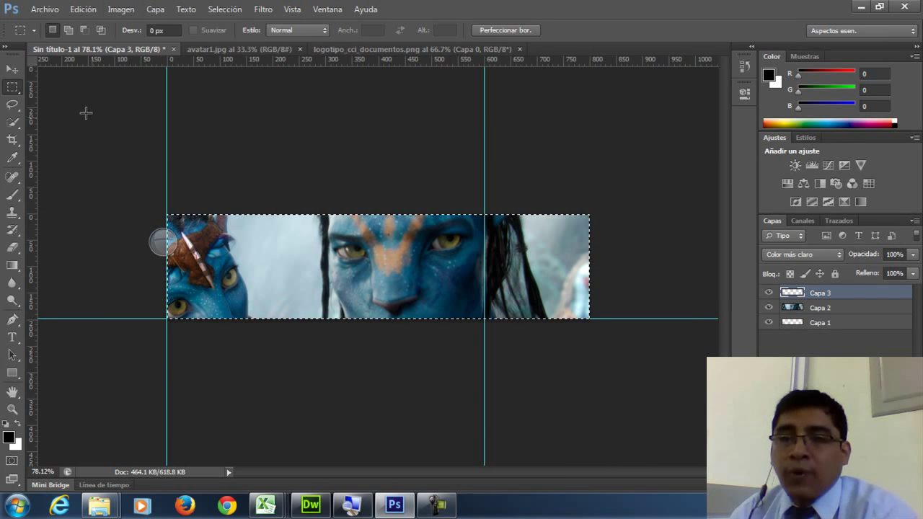
- Save the cropped banner for web as JPEG, replacing banner.jpg in the imagenes folder
{"action": "left_click", "coordinate": [46, 10]}
{"action": "left_click", "coordinate": [104, 202]}
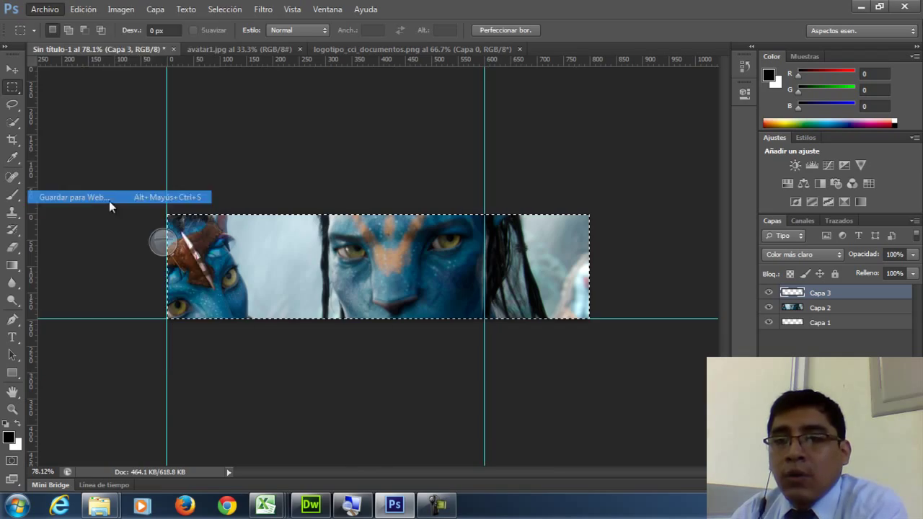
{"action": "left_click", "coordinate": [577, 476]}
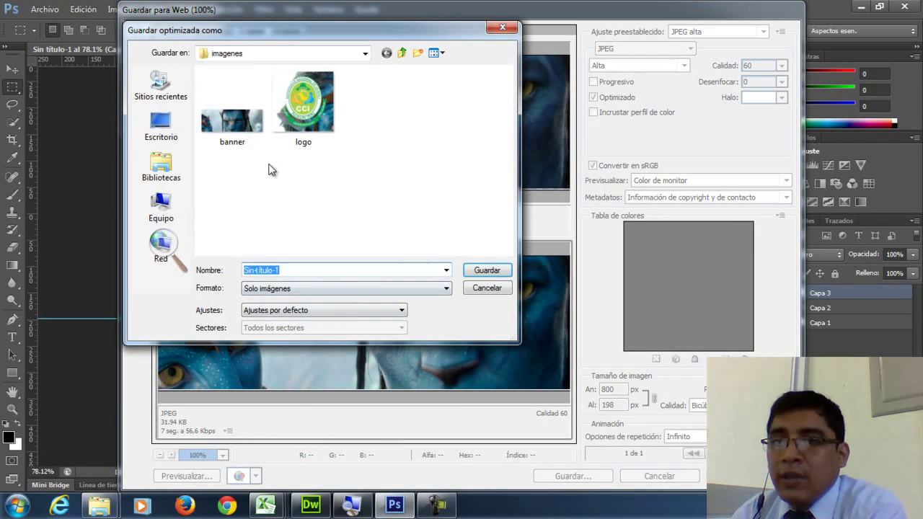
{"action": "left_click", "coordinate": [247, 129]}
{"action": "left_click", "coordinate": [488, 269]}
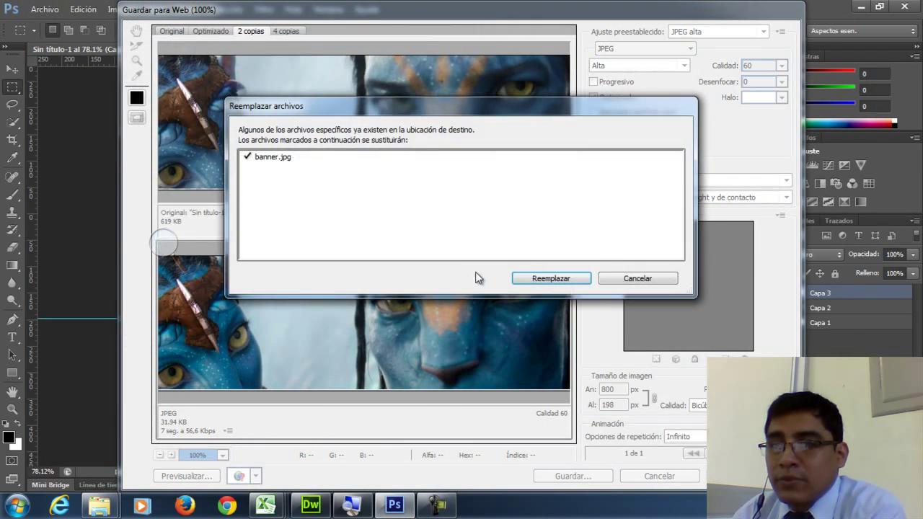
{"action": "left_click", "coordinate": [531, 277]}
- Switch to Dreamweaver, preview index.html in the browser with the replaced banner image, and close the preview
{"action": "left_click", "coordinate": [310, 505]}
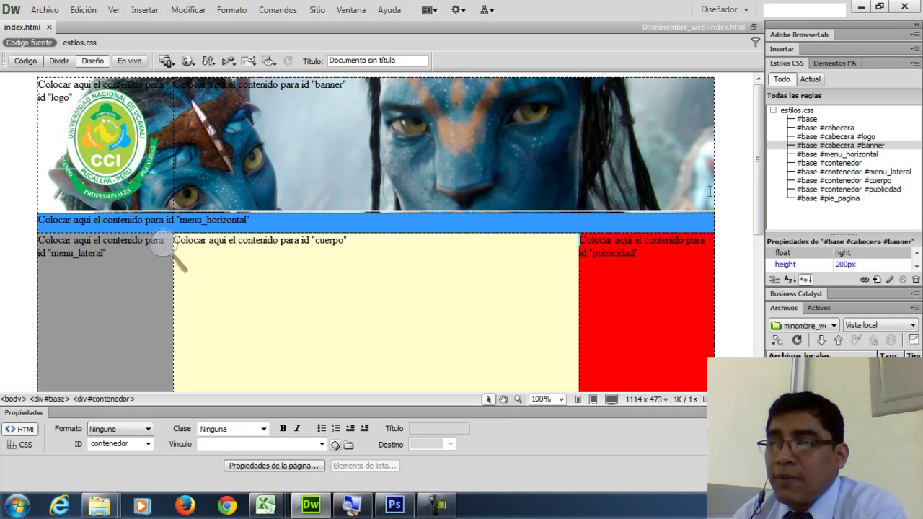
{"action": "left_click", "coordinate": [352, 213]}
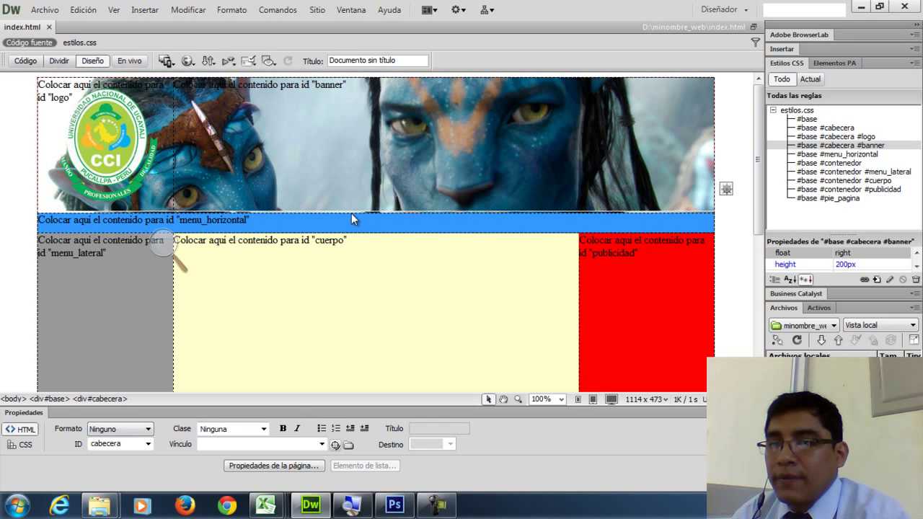
{"action": "left_click", "coordinate": [351, 214]}
{"action": "left_click", "coordinate": [352, 215]}
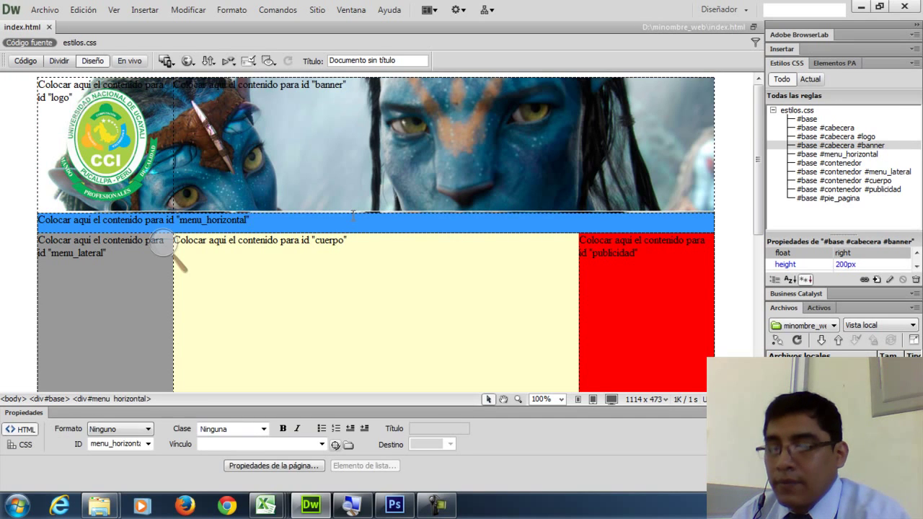
{"action": "key", "text": "F12"}
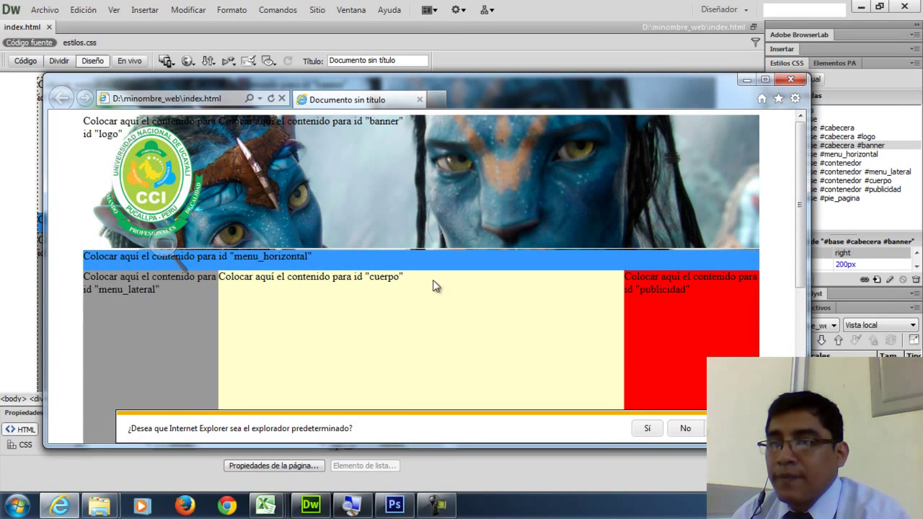
{"action": "left_click", "coordinate": [764, 79]}
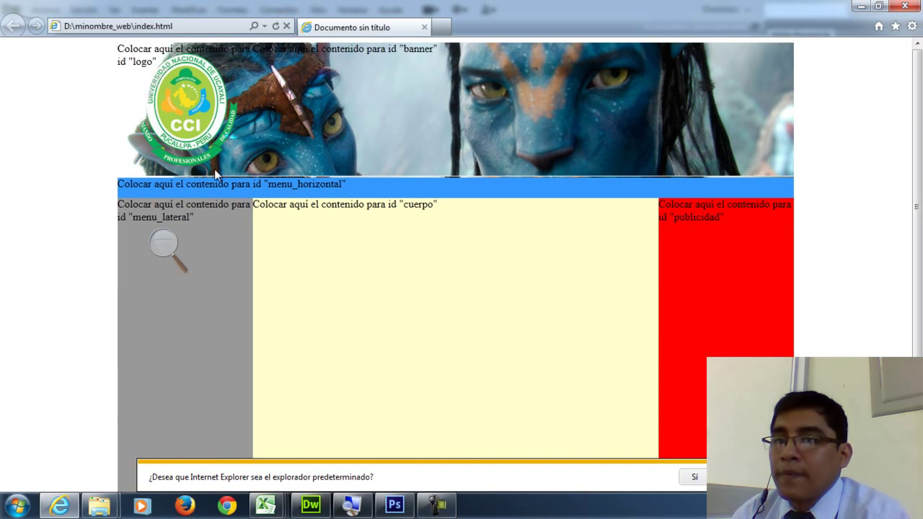
{"action": "left_click", "coordinate": [906, 6]}
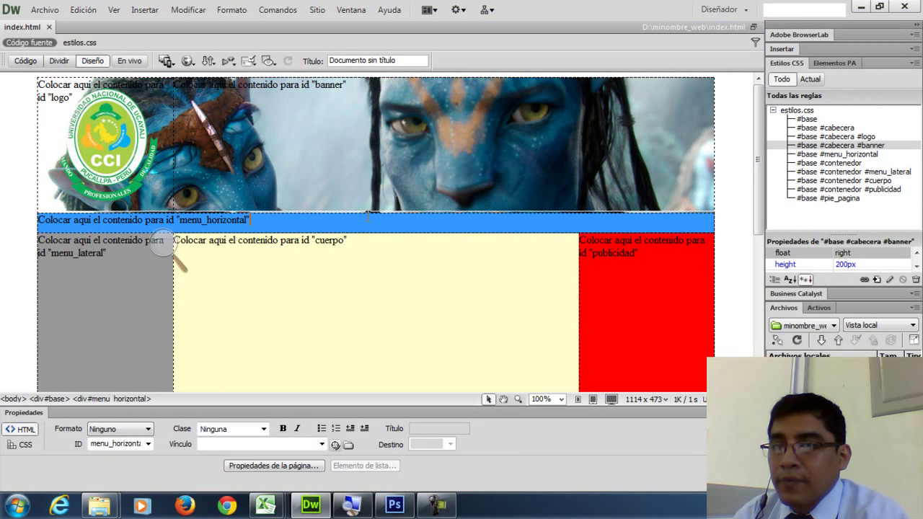
- Examine the boundary between the header and the menu_horizontal div, and check the #banner rule's box width and height
{"action": "left_click", "coordinate": [366, 214]}
{"action": "left_click", "coordinate": [380, 213]}
{"action": "left_click", "coordinate": [380, 213]}
{"action": "left_click", "coordinate": [380, 213]}
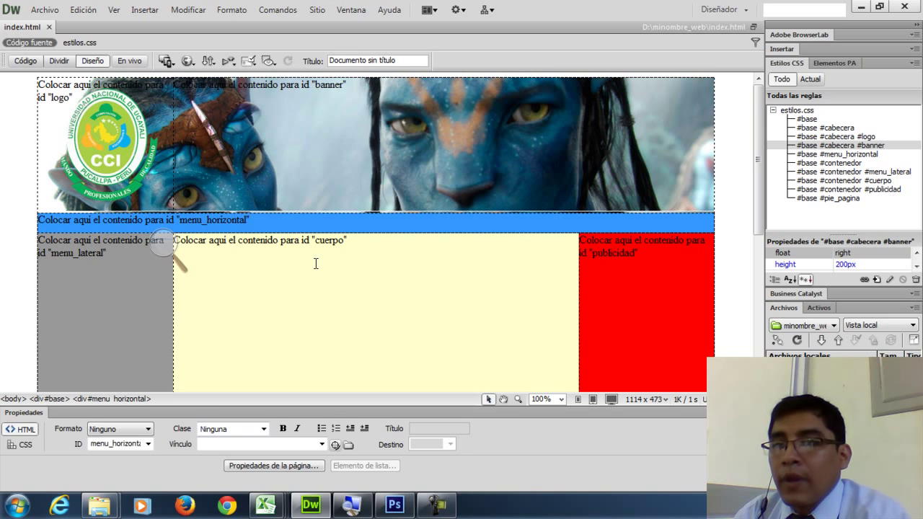
{"action": "left_click", "coordinate": [380, 212]}
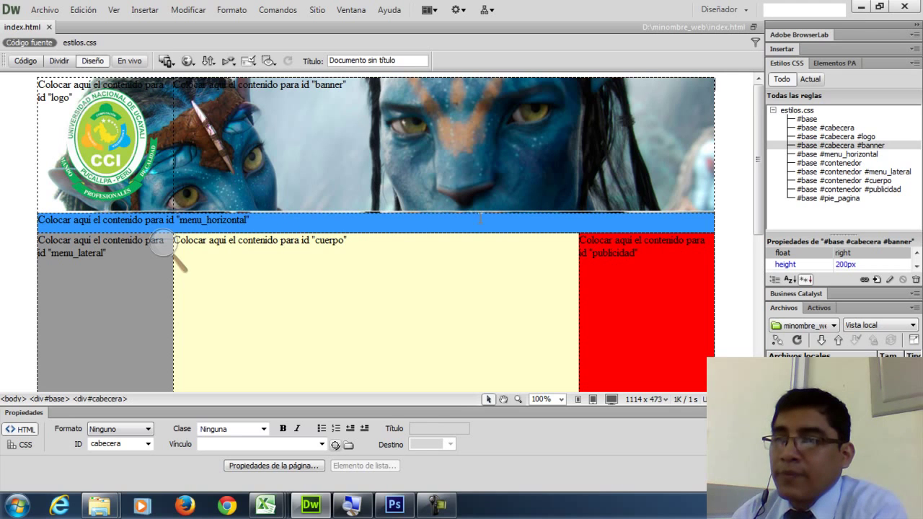
{"action": "left_click", "coordinate": [521, 307]}
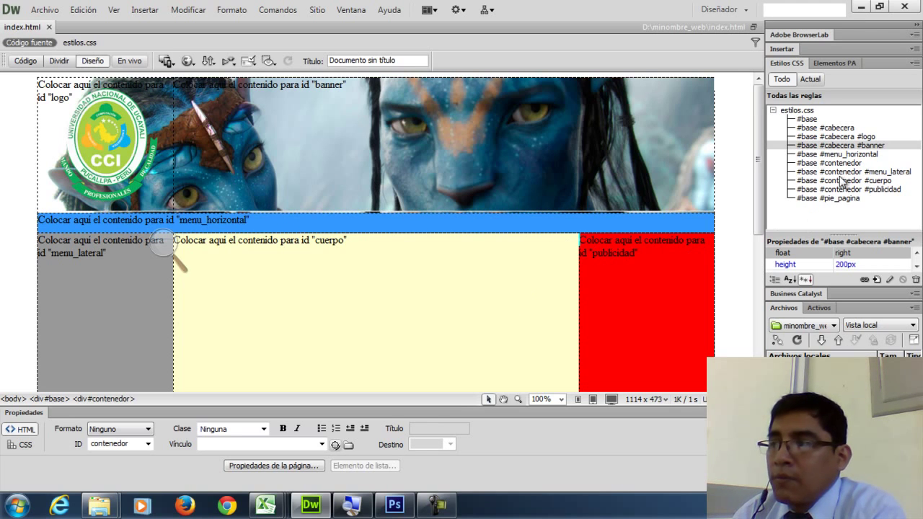
{"action": "double_click", "coordinate": [850, 145]}
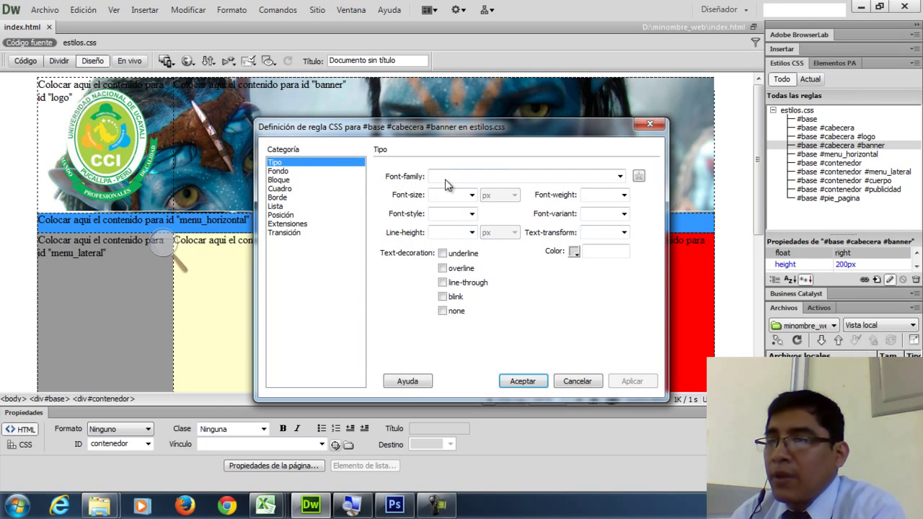
{"action": "left_click", "coordinate": [280, 179]}
{"action": "left_click", "coordinate": [288, 189]}
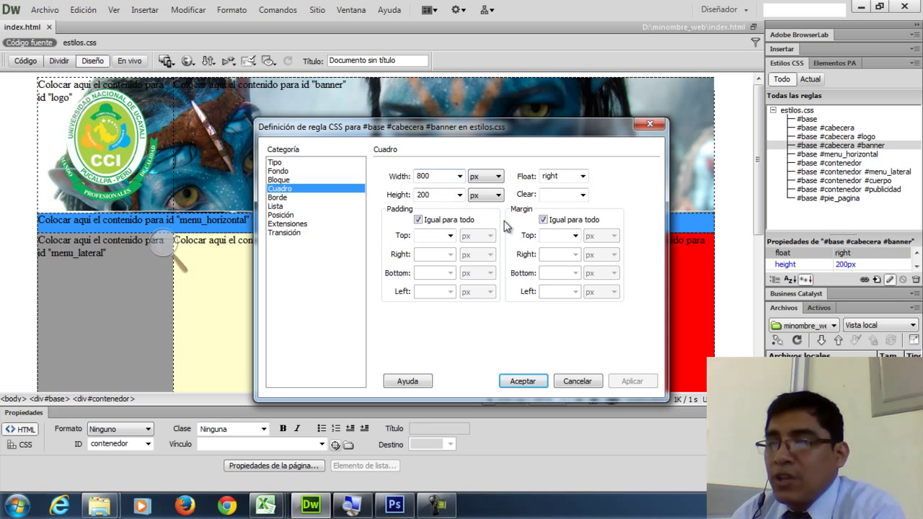
{"action": "left_click", "coordinate": [649, 124]}
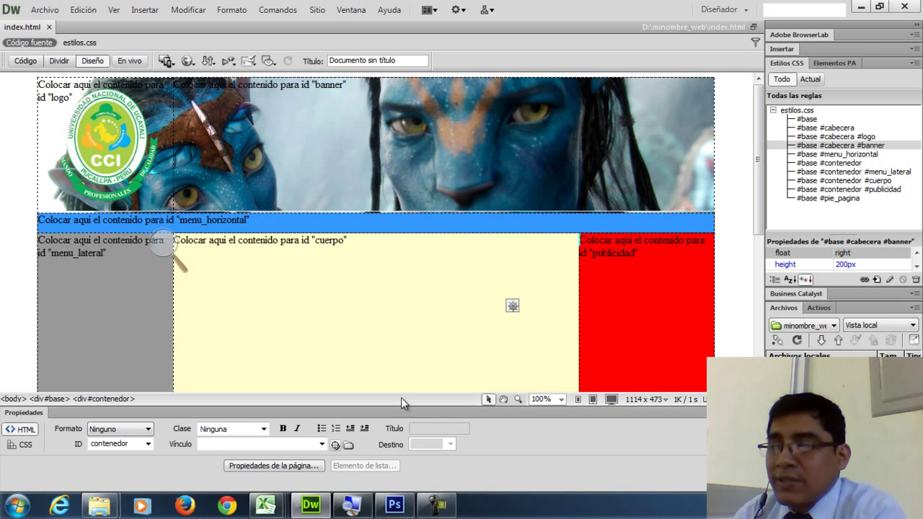
- Switch to Photoshop and check the cropped banner's pixel width and height in the image size settings
{"action": "left_click", "coordinate": [394, 504]}
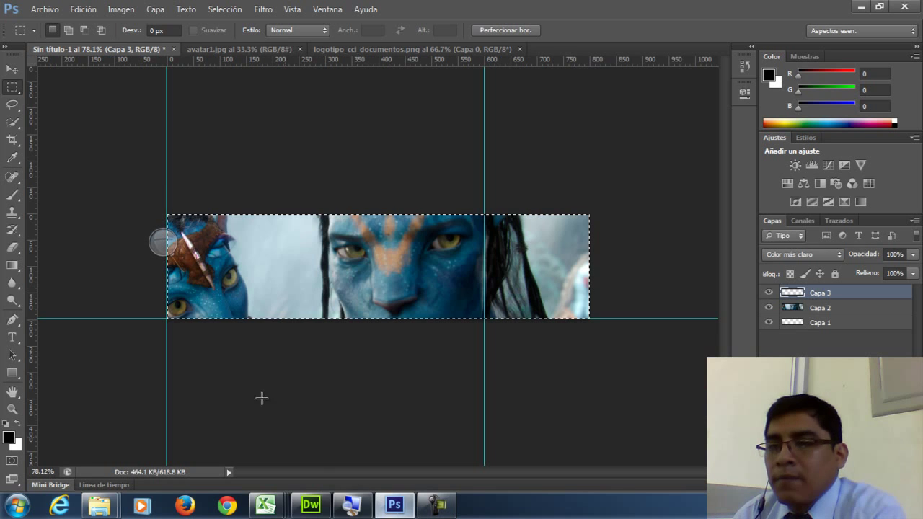
{"action": "left_click", "coordinate": [121, 9]}
{"action": "left_click", "coordinate": [166, 107]}
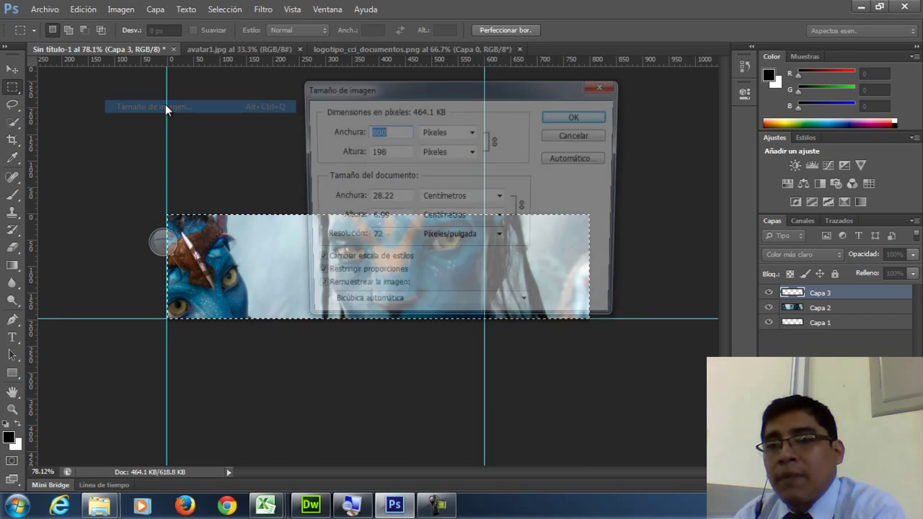
{"action": "left_click", "coordinate": [379, 151]}
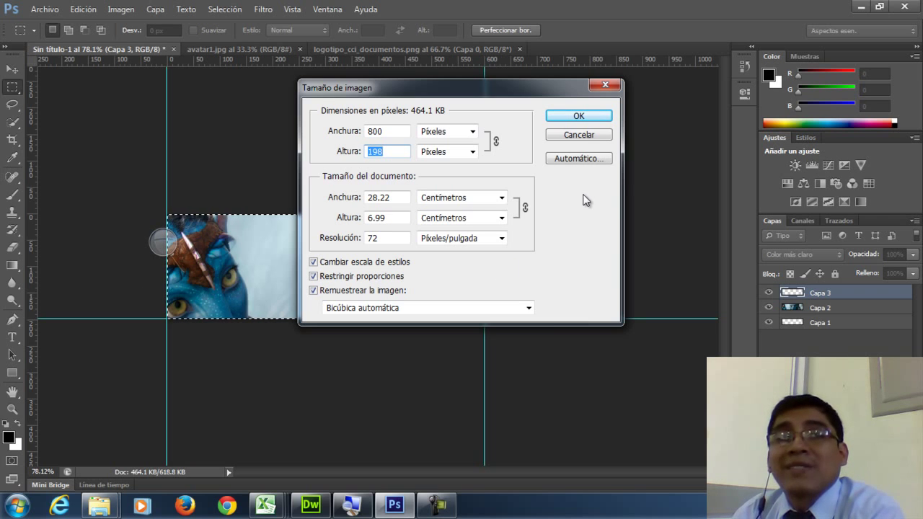
{"action": "left_click", "coordinate": [583, 137]}
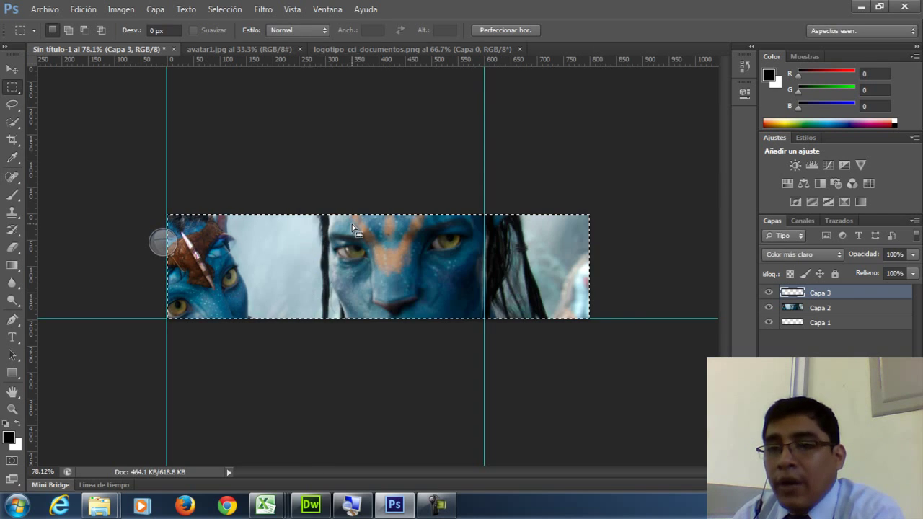
- Undo the banner crop to restore the full page template
{"action": "key", "text": "ctrl+z"}
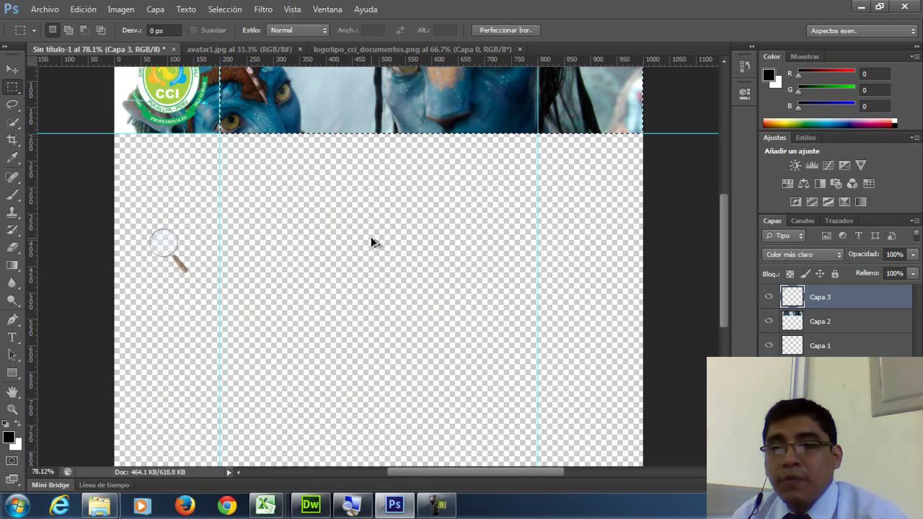
- Examine closely how the horizontal guide lines up with the banner's lower edge in the page template
{"action": "scroll", "coordinate": [368, 239], "scroll_direction": "up", "scroll_amount": 2}
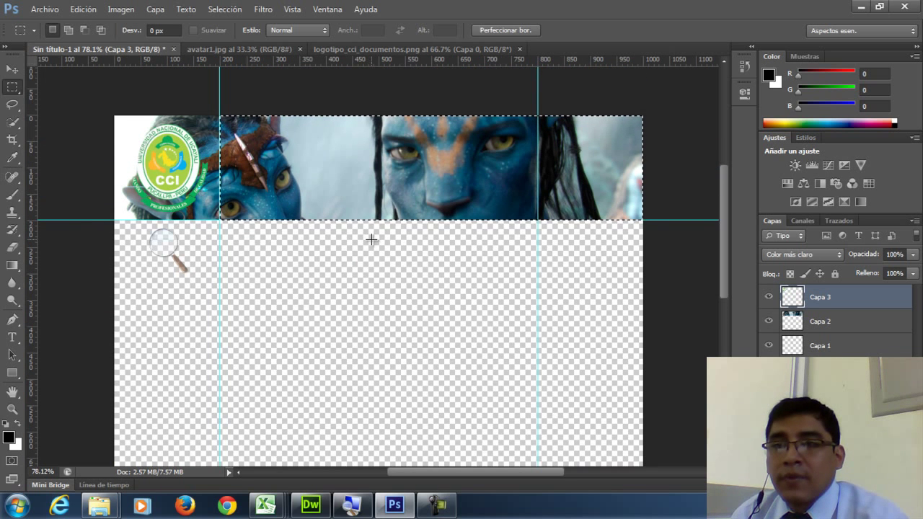
{"action": "left_click_drag", "start_coordinate": [34, 64], "coordinate": [114, 114]}
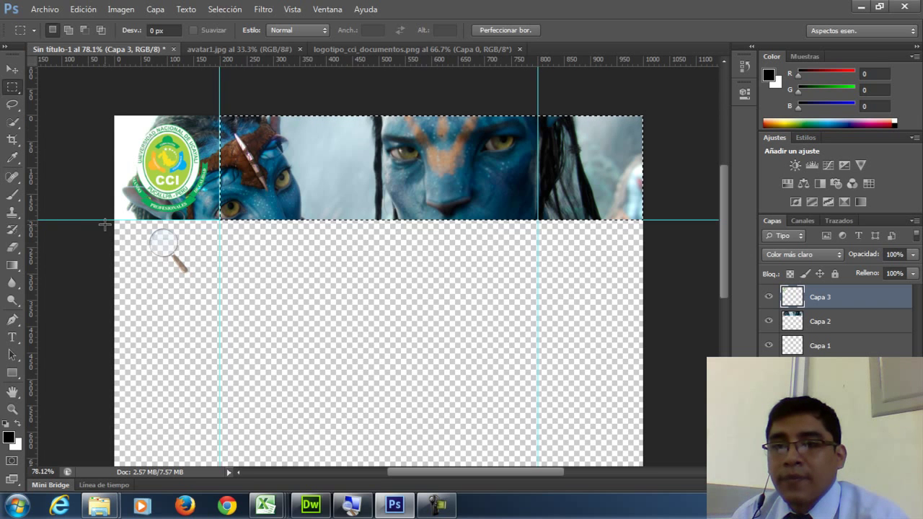
{"action": "scroll", "coordinate": [59, 216], "scroll_direction": "up", "scroll_amount": 4}
{"action": "scroll", "coordinate": [60, 217], "scroll_direction": "up", "scroll_amount": 5}
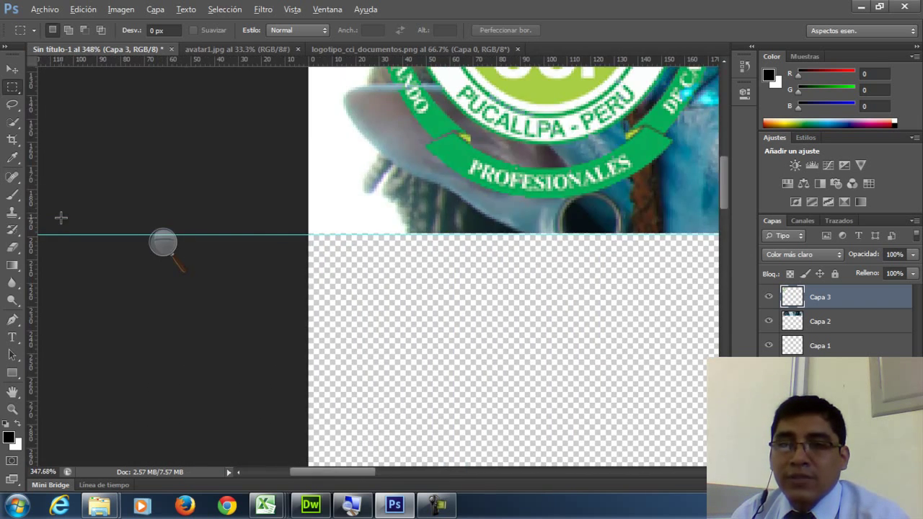
{"action": "scroll", "coordinate": [71, 232], "scroll_direction": "up", "scroll_amount": 2}
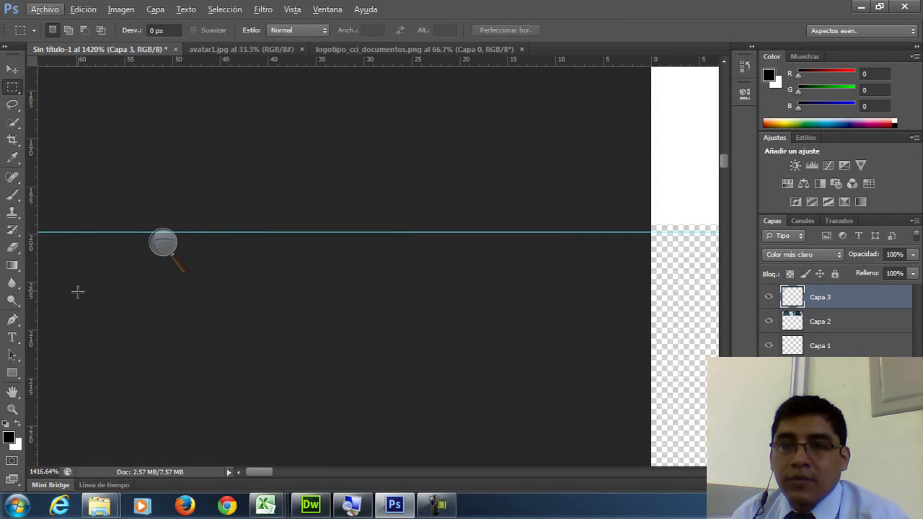
{"action": "left_click_drag", "start_coordinate": [87, 232], "coordinate": [88, 232]}
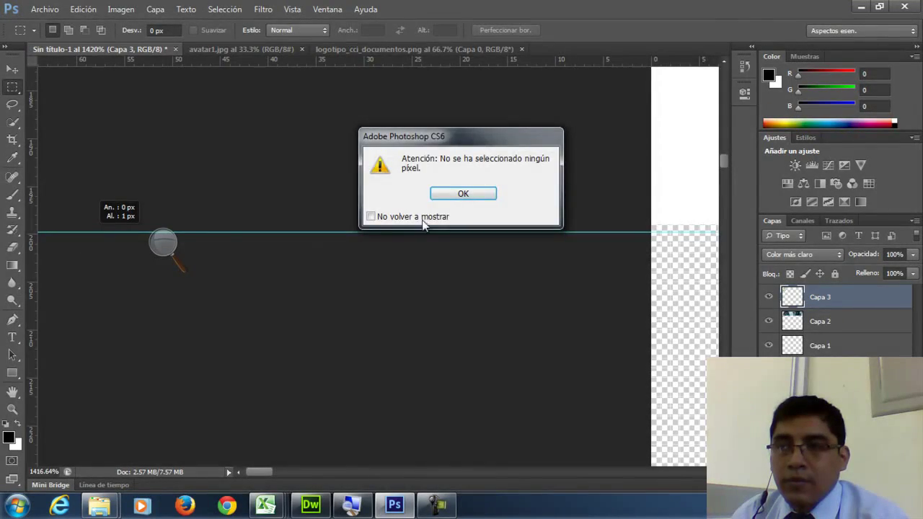
{"action": "left_click", "coordinate": [464, 192]}
{"action": "scroll", "coordinate": [180, 223], "scroll_direction": "down", "scroll_amount": 2}
{"action": "scroll", "coordinate": [181, 222], "scroll_direction": "down", "scroll_amount": 8}
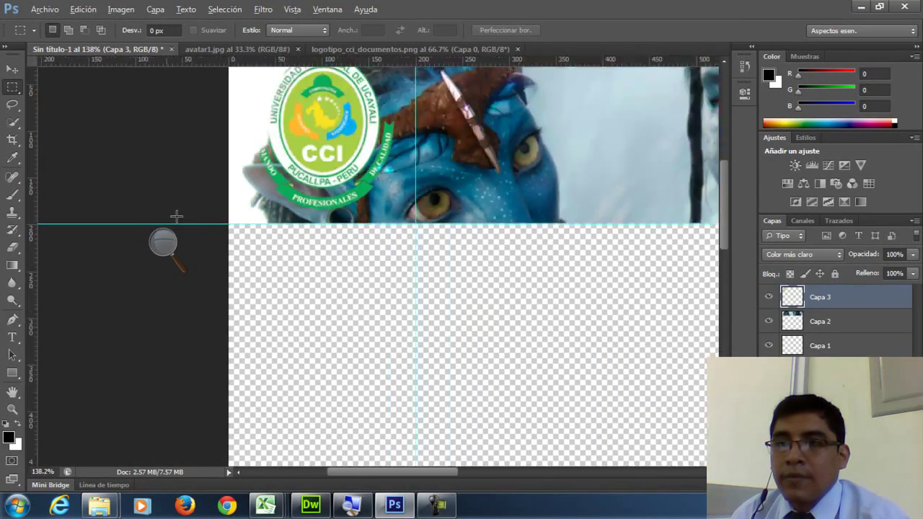
{"action": "key", "text": "alt"}
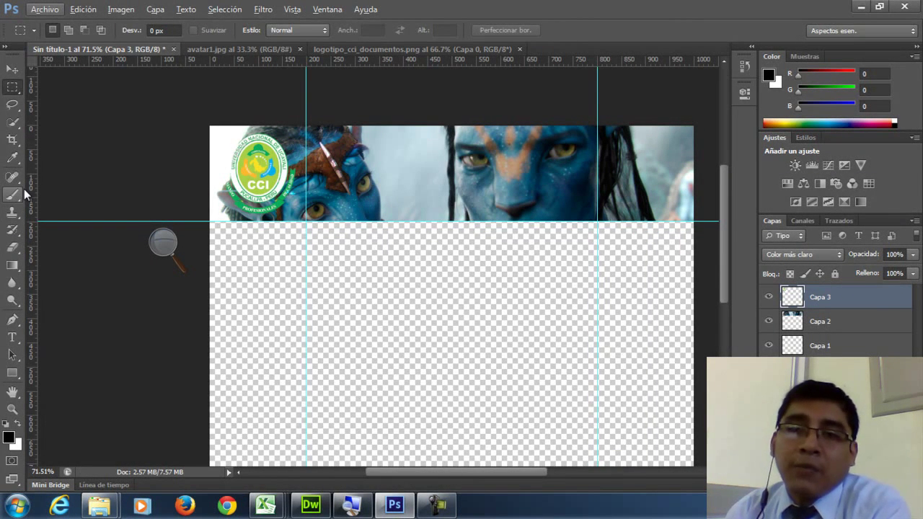
- Open banner.jpg from the imagenes folder of minombre_web on drive D, leaving its color profile unmodified
{"action": "left_click", "coordinate": [41, 8]}
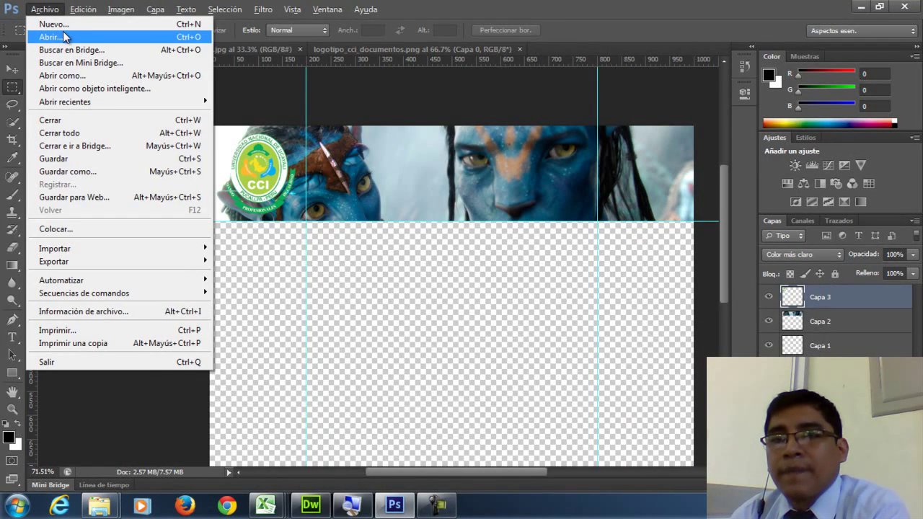
{"action": "left_click", "coordinate": [65, 37]}
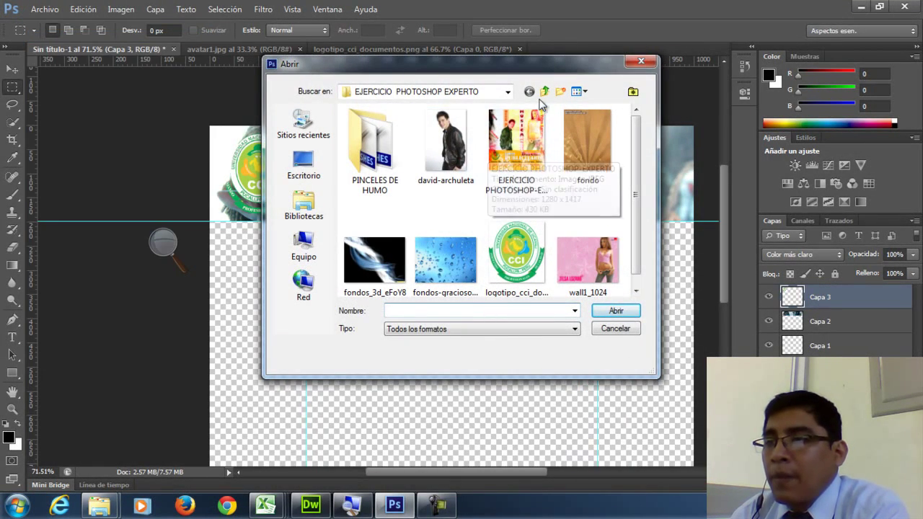
{"action": "left_click", "coordinate": [507, 92]}
{"action": "left_click", "coordinate": [378, 171]}
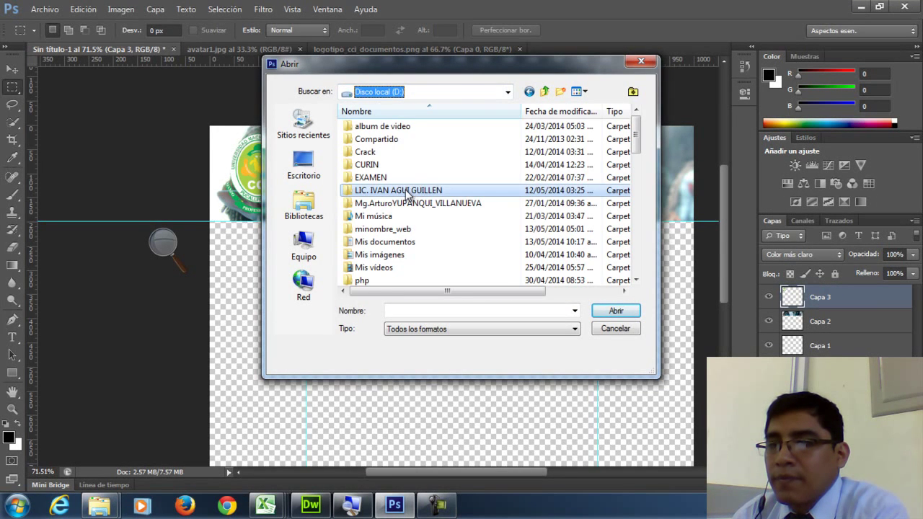
{"action": "double_click", "coordinate": [406, 191]}
{"action": "left_click", "coordinate": [530, 92]}
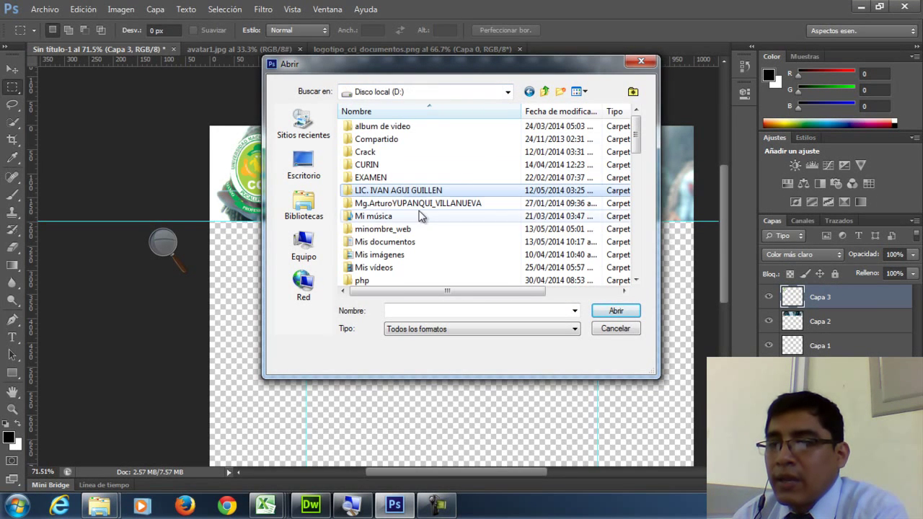
{"action": "double_click", "coordinate": [390, 229]}
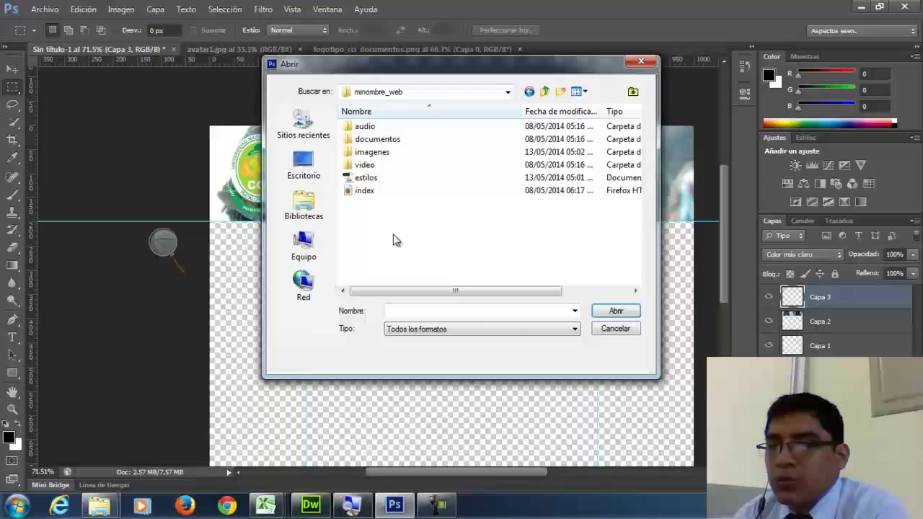
{"action": "double_click", "coordinate": [378, 154]}
{"action": "double_click", "coordinate": [387, 178]}
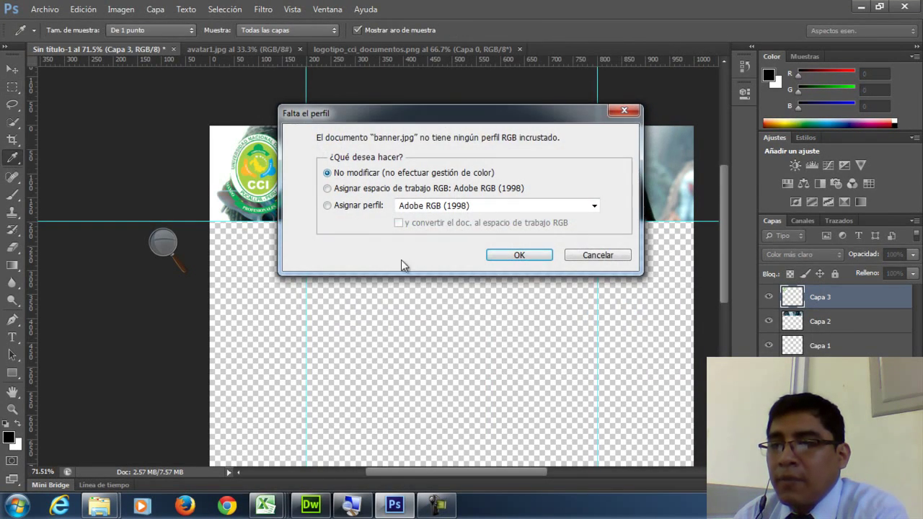
{"action": "left_click", "coordinate": [508, 255]}
{"action": "key", "text": "m"}
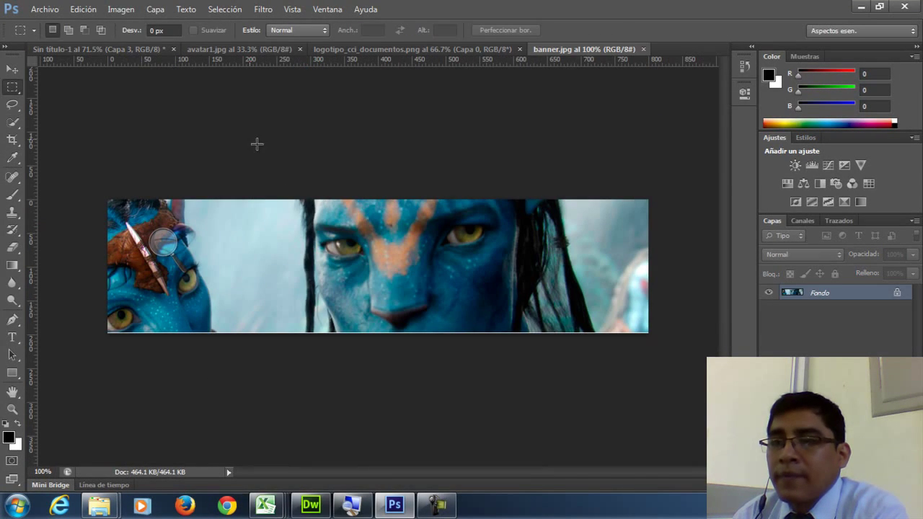
- Resize banner.jpg to 800 pixels wide and 200 pixels high with constrained proportions turned off
{"action": "left_click", "coordinate": [121, 9]}
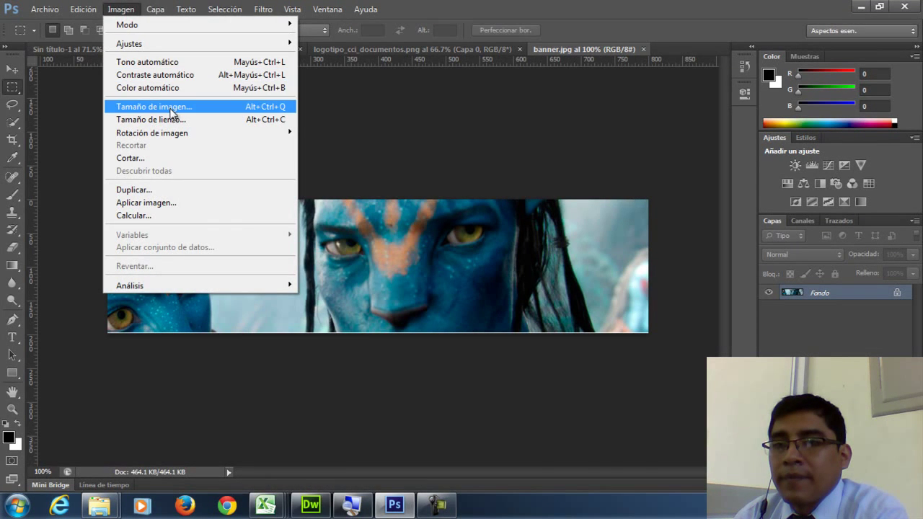
{"action": "left_click", "coordinate": [172, 110]}
{"action": "left_click", "coordinate": [387, 151]}
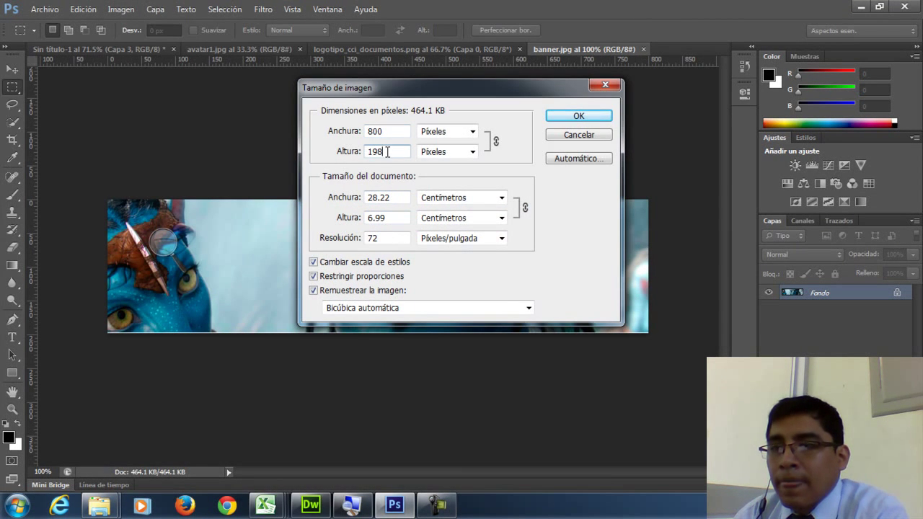
{"action": "double_click", "coordinate": [387, 152]}
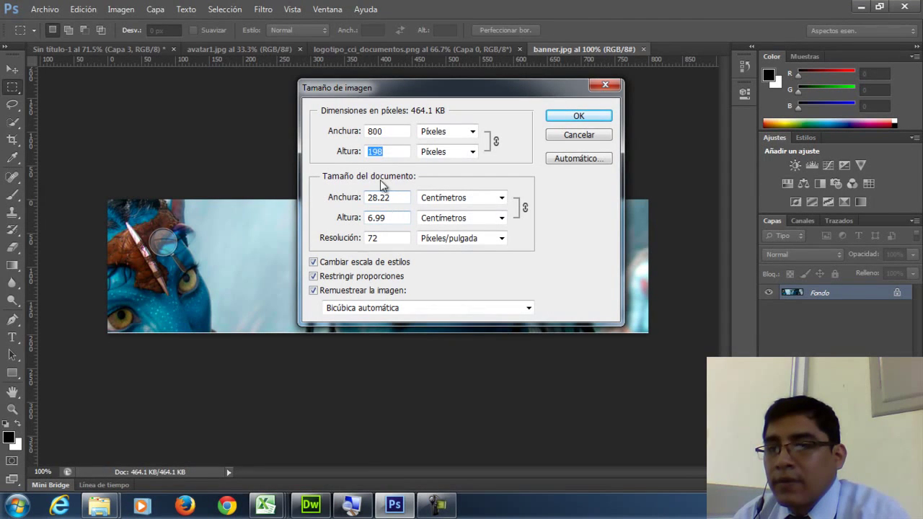
{"action": "type", "text": "200"}
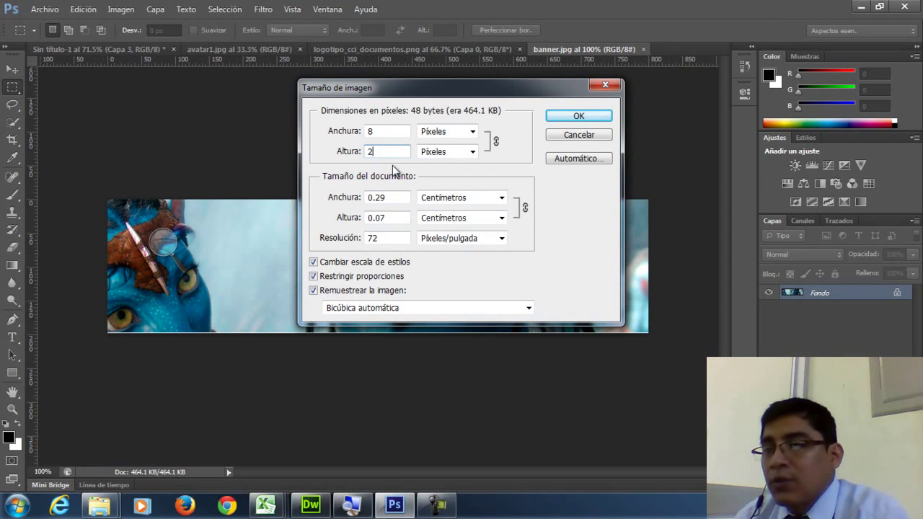
{"action": "left_click", "coordinate": [387, 132]}
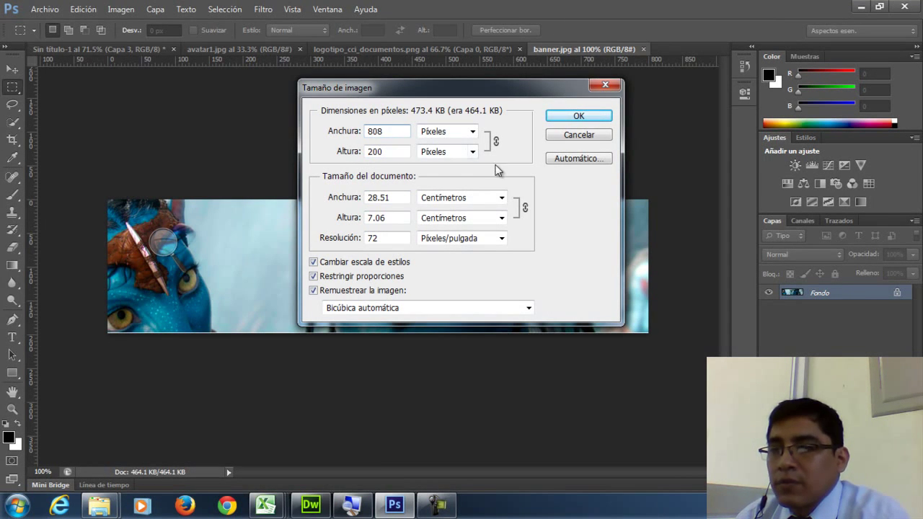
{"action": "left_click", "coordinate": [314, 276]}
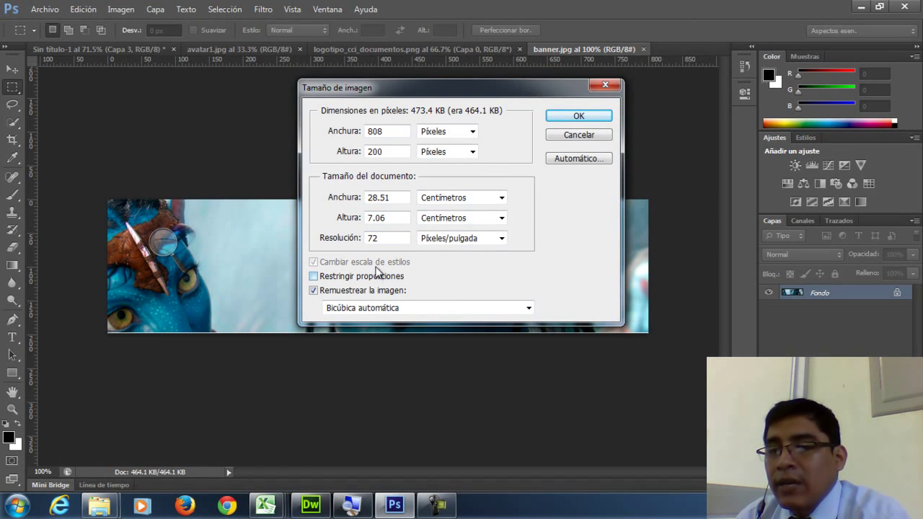
{"action": "left_click_drag", "start_coordinate": [392, 131], "coordinate": [354, 127]}
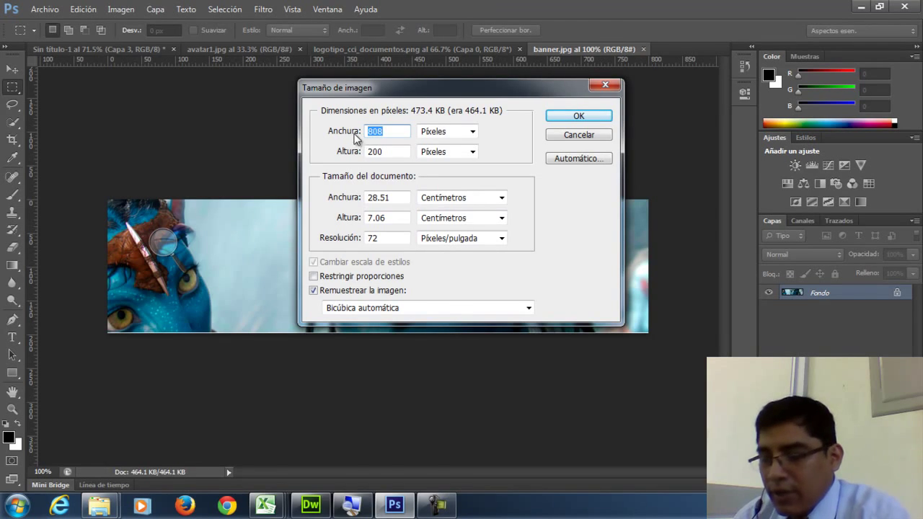
{"action": "type", "text": "800"}
{"action": "key", "text": "Tab"}
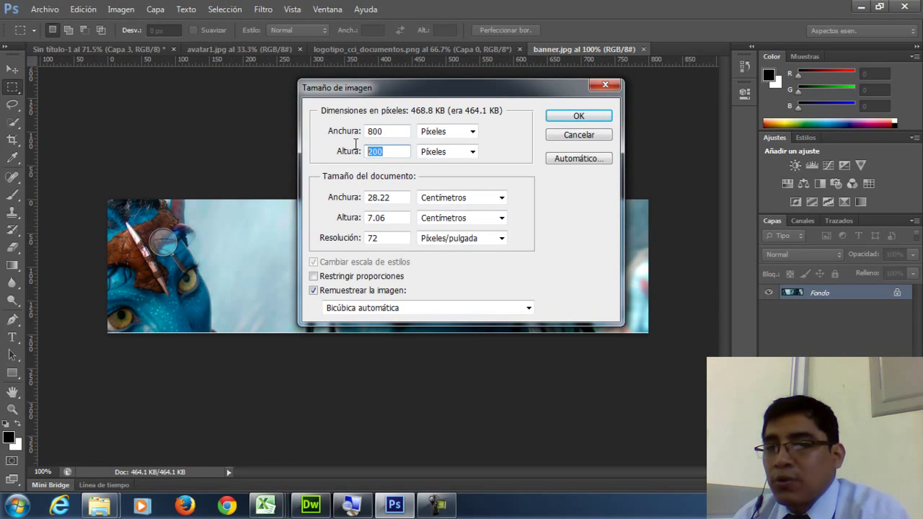
{"action": "left_click", "coordinate": [571, 120]}
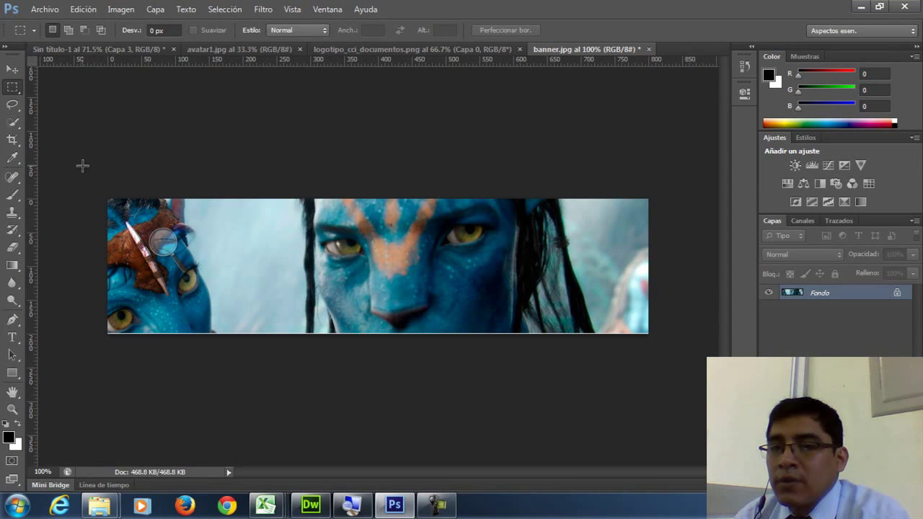
- Save banner.jpg over the existing file at JPEG quality 8 (Alta) and close it
{"action": "left_click", "coordinate": [13, 69]}
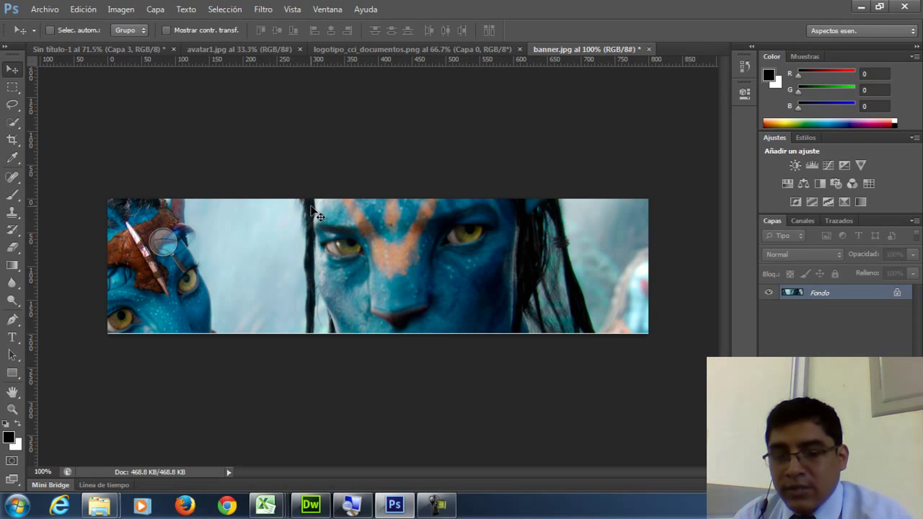
{"action": "key", "text": "ctrl+s"}
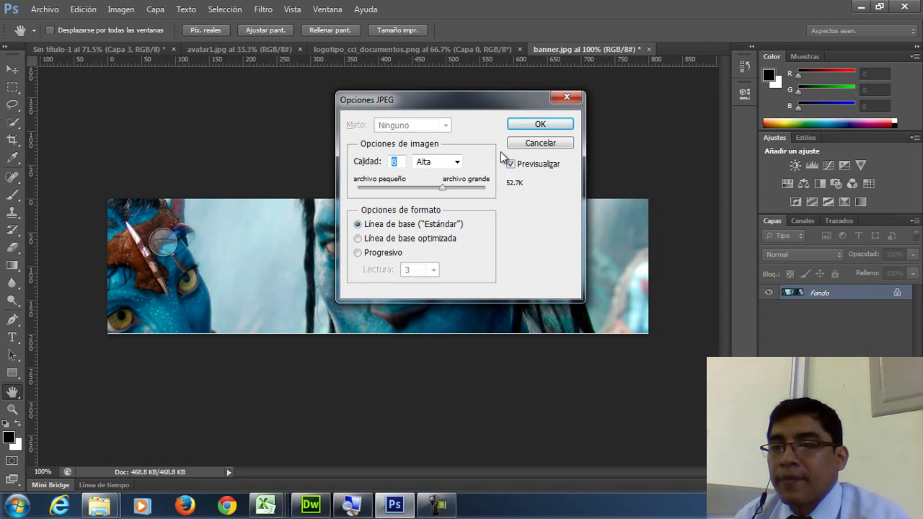
{"action": "left_click", "coordinate": [538, 123]}
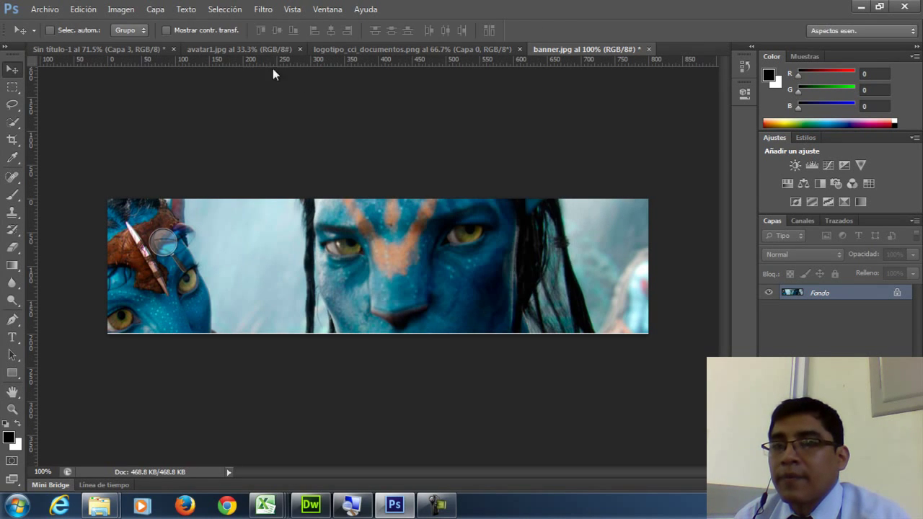
{"action": "left_click", "coordinate": [643, 49]}
- Open logo.jpg from the same imagenes folder, leaving its color profile unmodified
{"action": "left_click", "coordinate": [45, 8]}
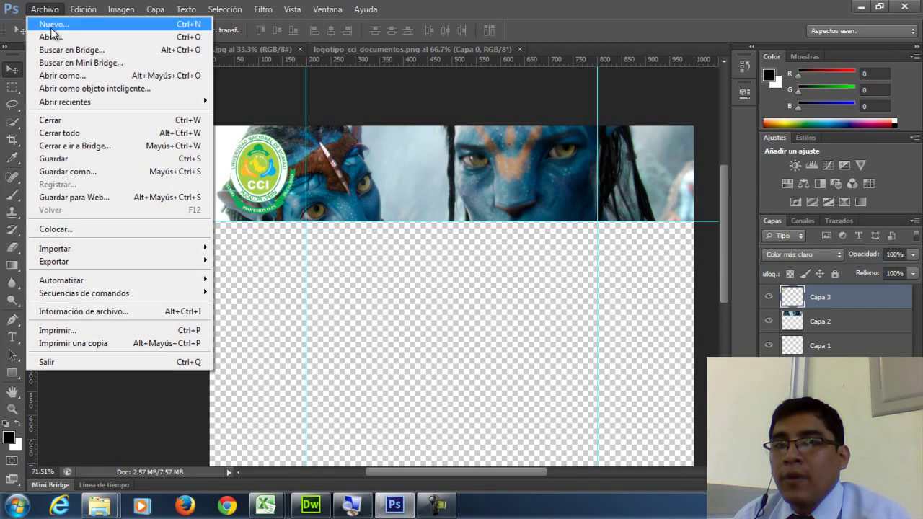
{"action": "left_click", "coordinate": [51, 36]}
{"action": "double_click", "coordinate": [448, 180]}
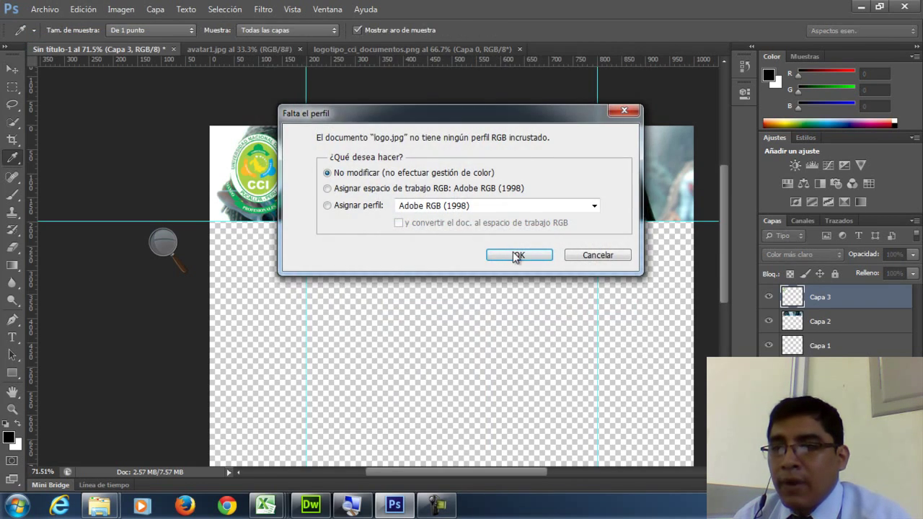
{"action": "left_click", "coordinate": [518, 256]}
{"action": "key", "text": "v"}
- Set the height of logo.jpg to 200 pixels in the image size settings
{"action": "left_click", "coordinate": [131, 14]}
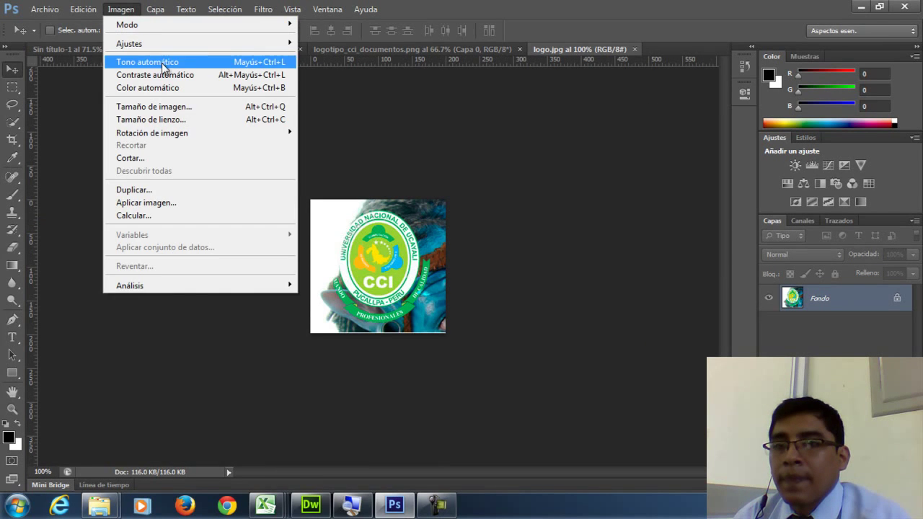
{"action": "left_click", "coordinate": [186, 107]}
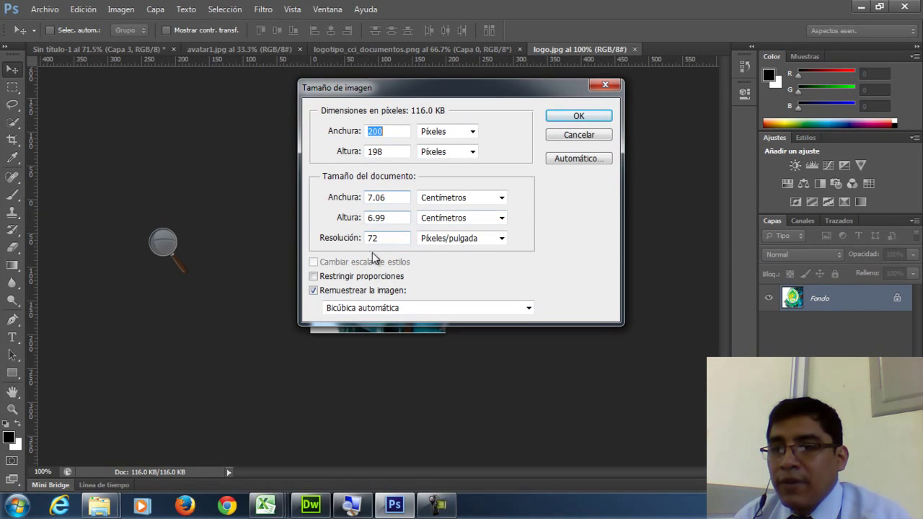
{"action": "left_click", "coordinate": [352, 152]}
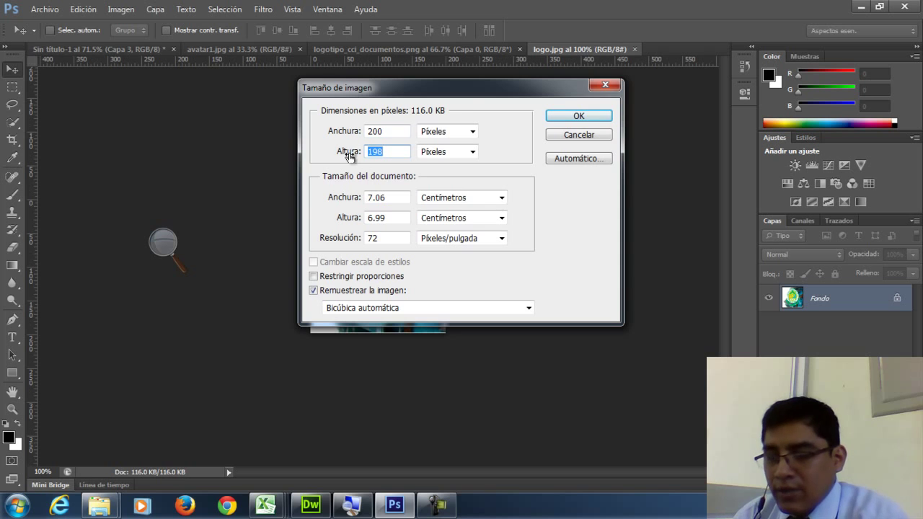
{"action": "type", "text": "200"}
{"action": "left_click", "coordinate": [573, 116]}
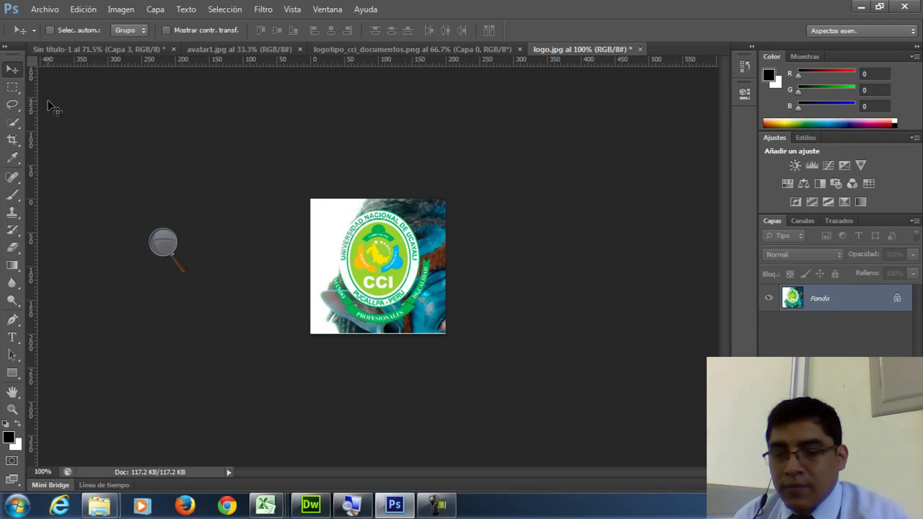
- Save and close logo.jpg at JPEG quality 8 (Alta), and switch to Dreamweaver
{"action": "key", "text": "ctrl+s"}
{"action": "left_click", "coordinate": [540, 124]}
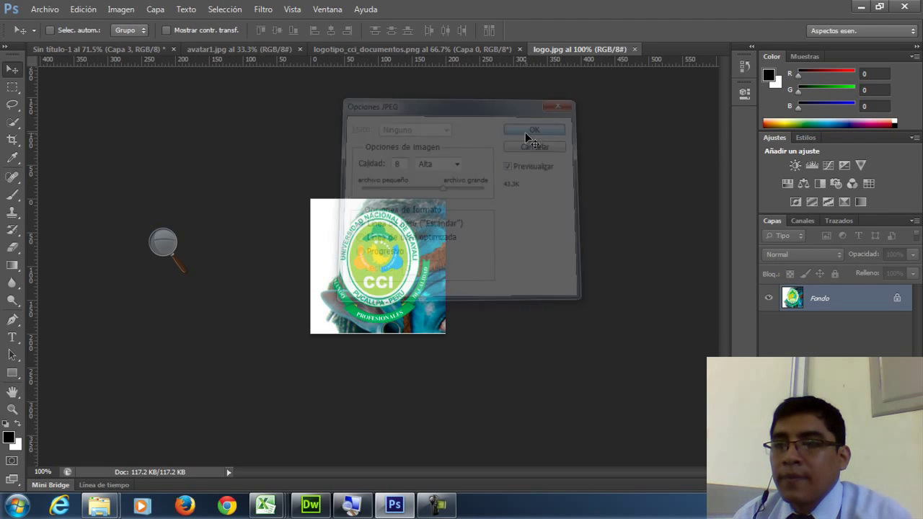
{"action": "left_click", "coordinate": [633, 49]}
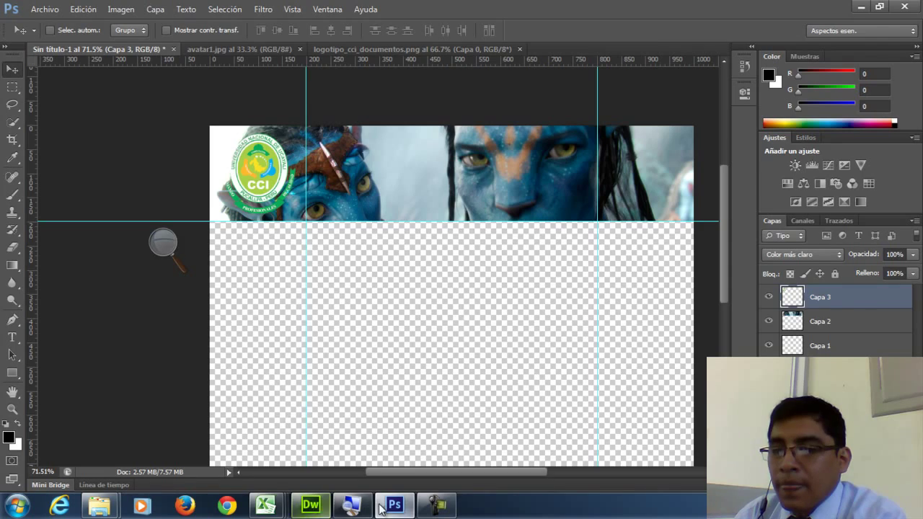
{"action": "left_click", "coordinate": [326, 508]}
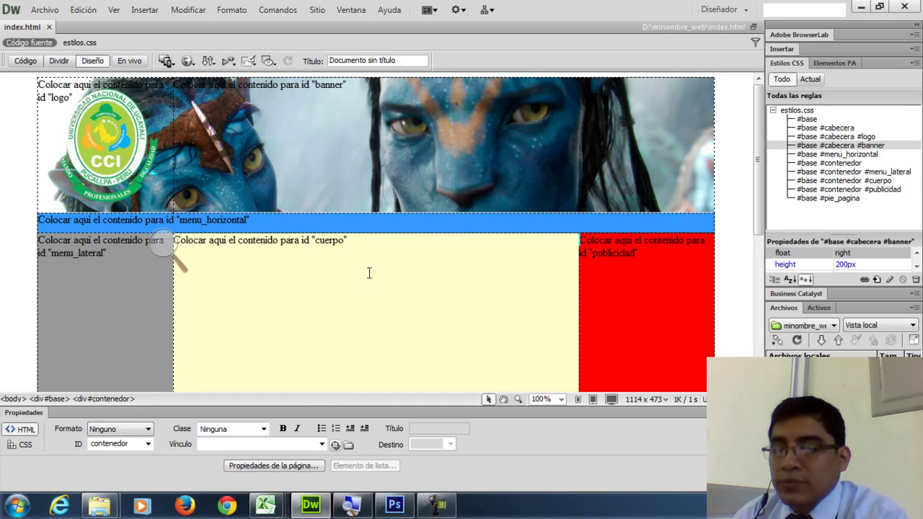
- Preview index.html in Internet Explorer in a maximized window and inspect the placeholder text over the banner
{"action": "key", "text": "F12"}
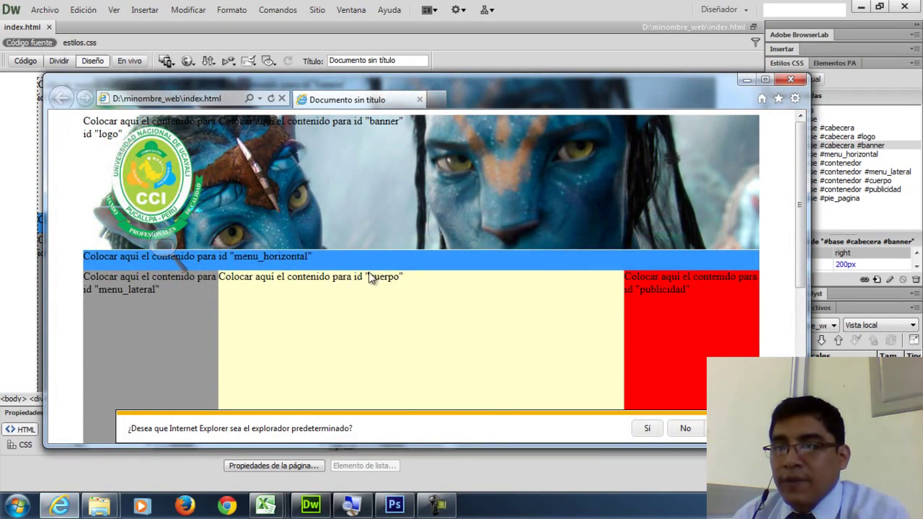
{"action": "left_click", "coordinate": [764, 80]}
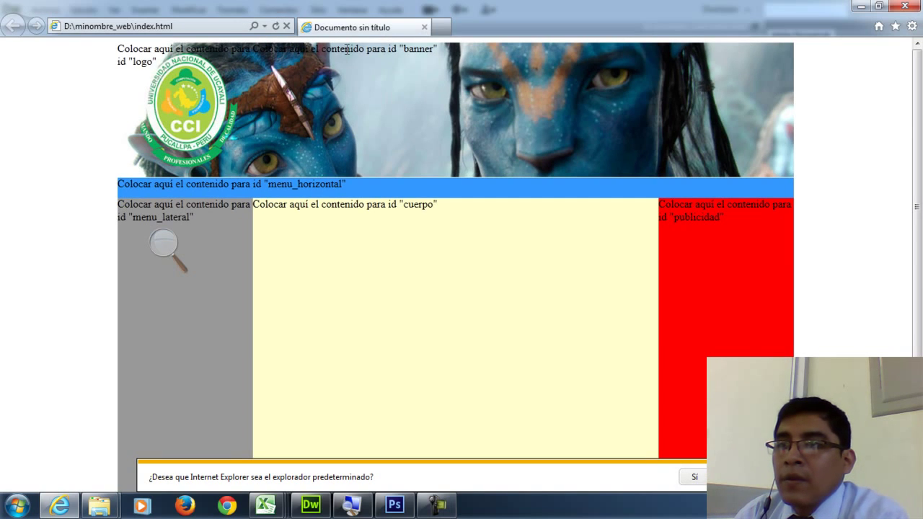
{"action": "left_click_drag", "start_coordinate": [333, 49], "coordinate": [461, 59]}
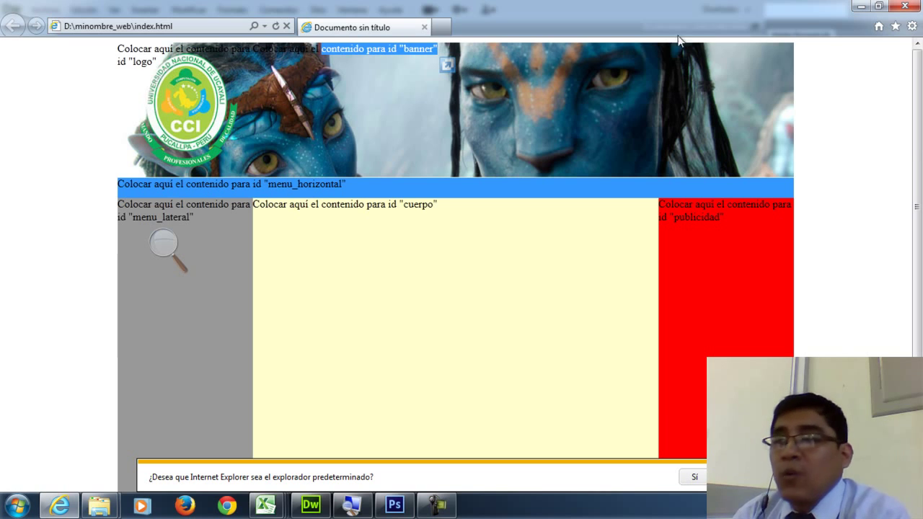
- Switch back to Dreamweaver and delete the placeholder text from the banner and logo divs
{"action": "left_click", "coordinate": [310, 505]}
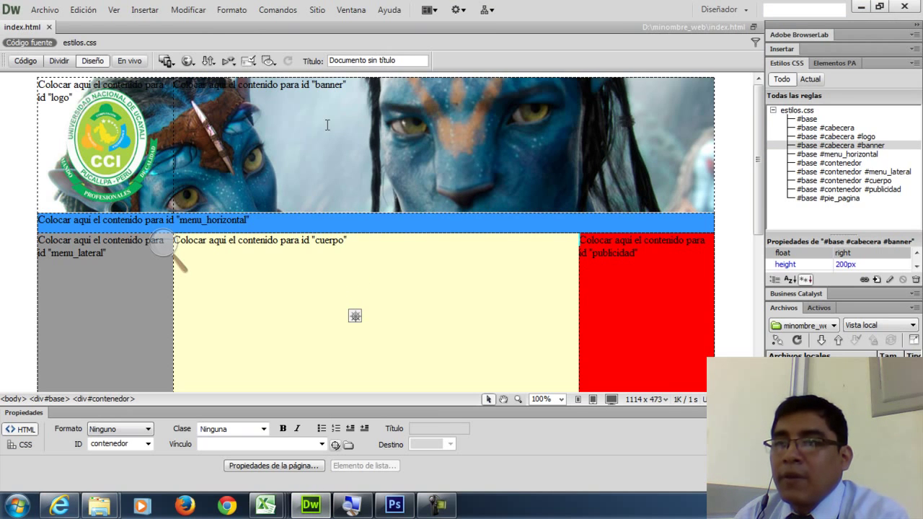
{"action": "left_click_drag", "start_coordinate": [352, 84], "coordinate": [173, 86]}
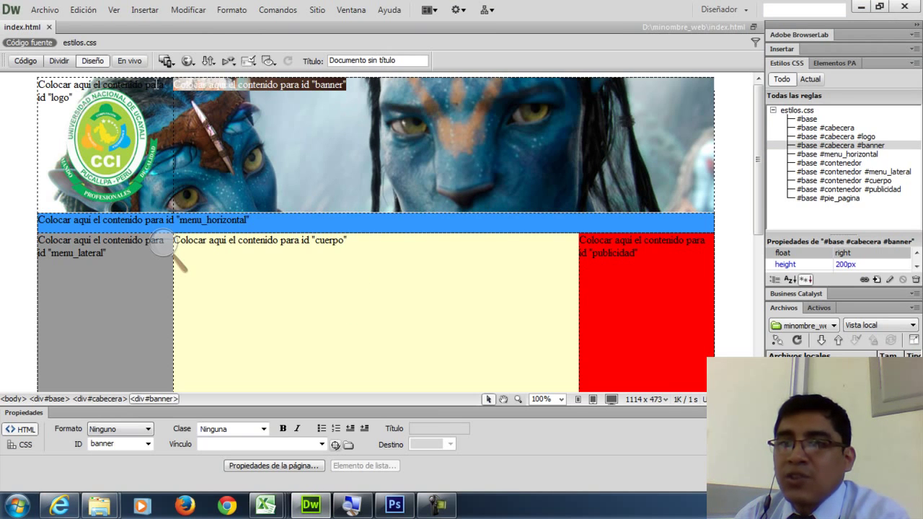
{"action": "key", "text": "Delete"}
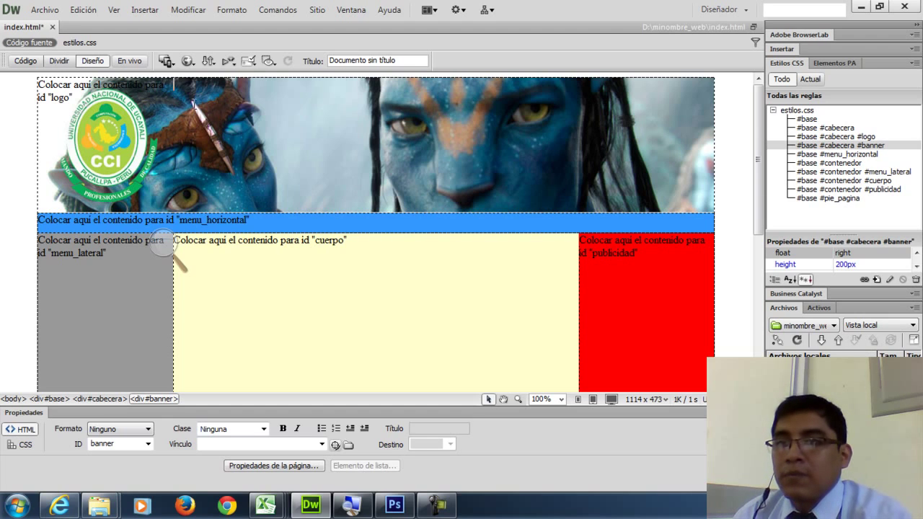
{"action": "left_click_drag", "start_coordinate": [72, 99], "coordinate": [39, 84]}
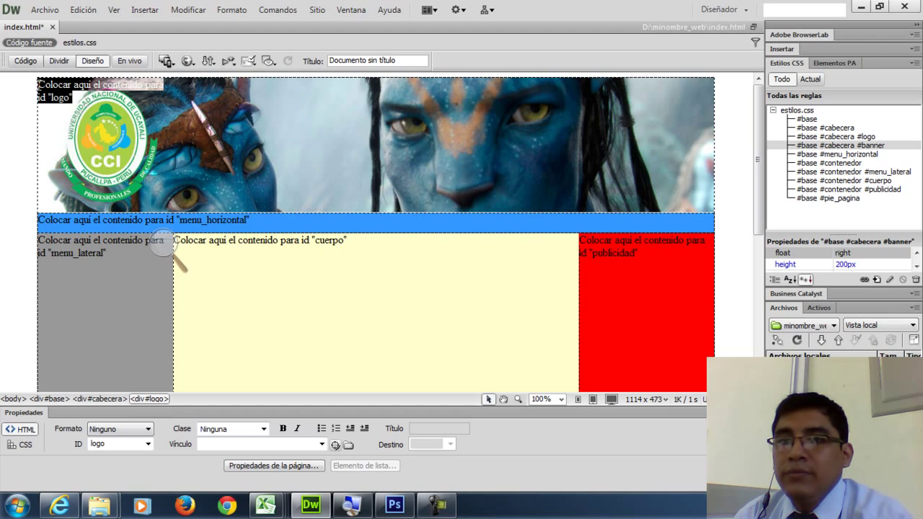
{"action": "key", "text": "Delete"}
{"action": "left_click", "coordinate": [284, 146]}
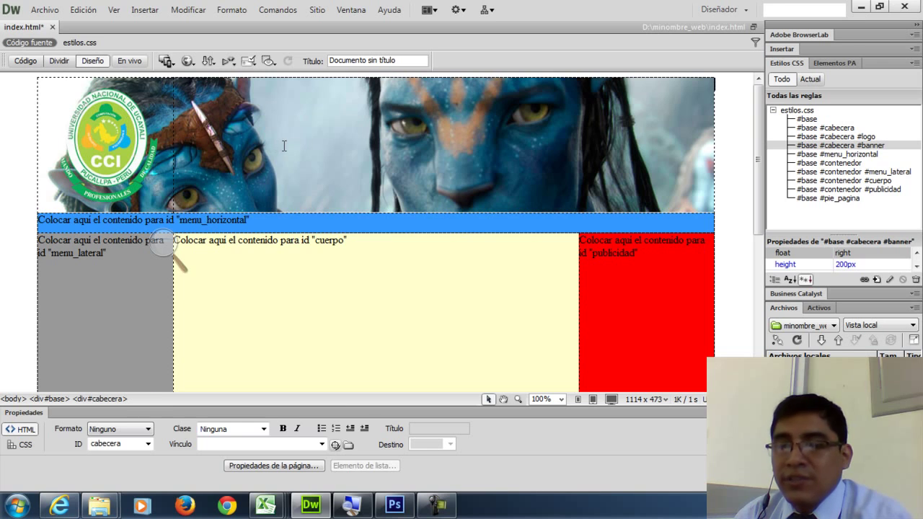
- Save the changes to index.html and preview the updated page in Internet Explorer
{"action": "key", "text": "ctrl+w"}
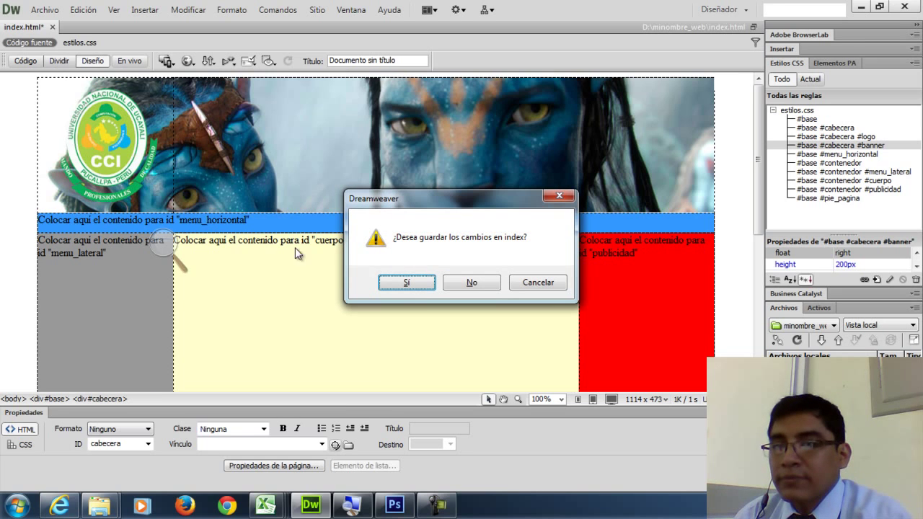
{"action": "left_click", "coordinate": [418, 289]}
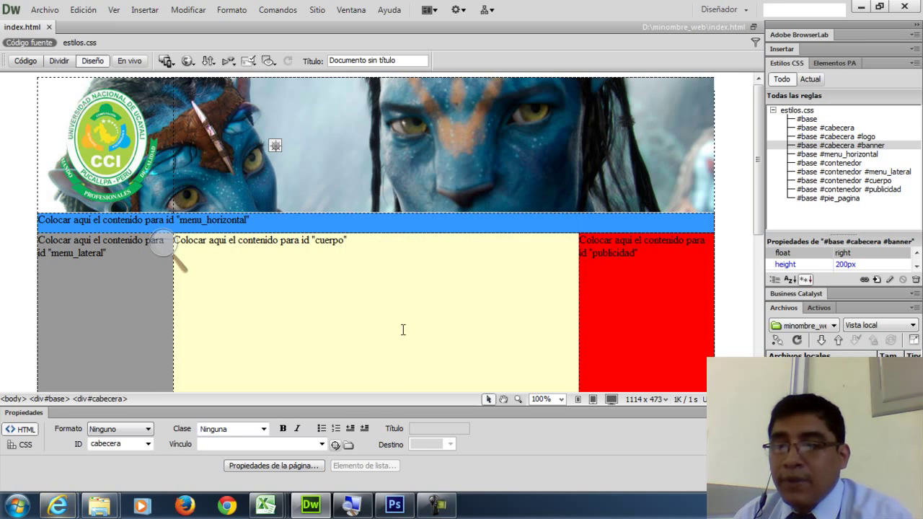
{"action": "mouse_move", "coordinate": [60, 508]}
{"action": "left_click", "coordinate": [282, 441]}
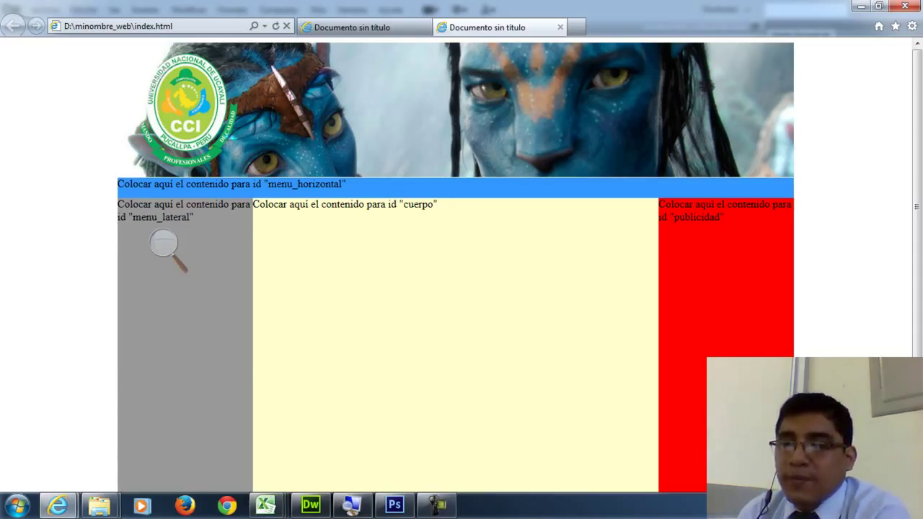
{"action": "left_click", "coordinate": [437, 504]}
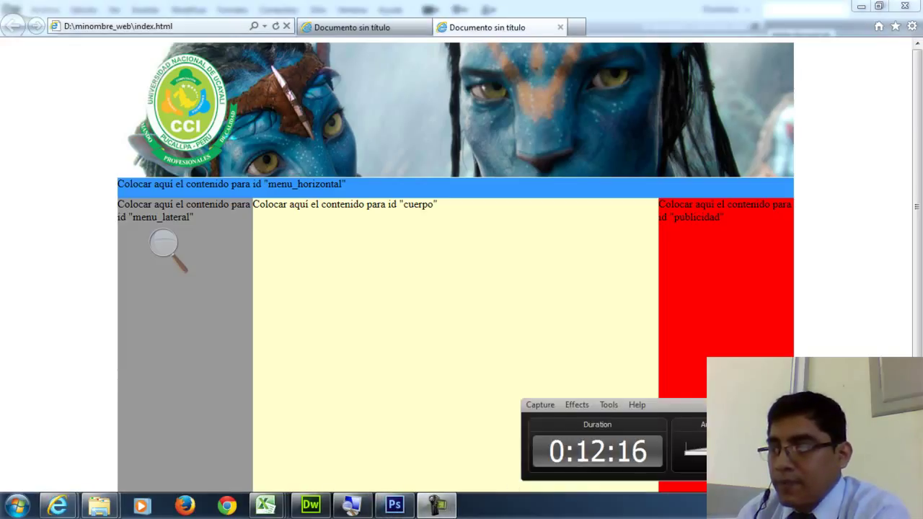